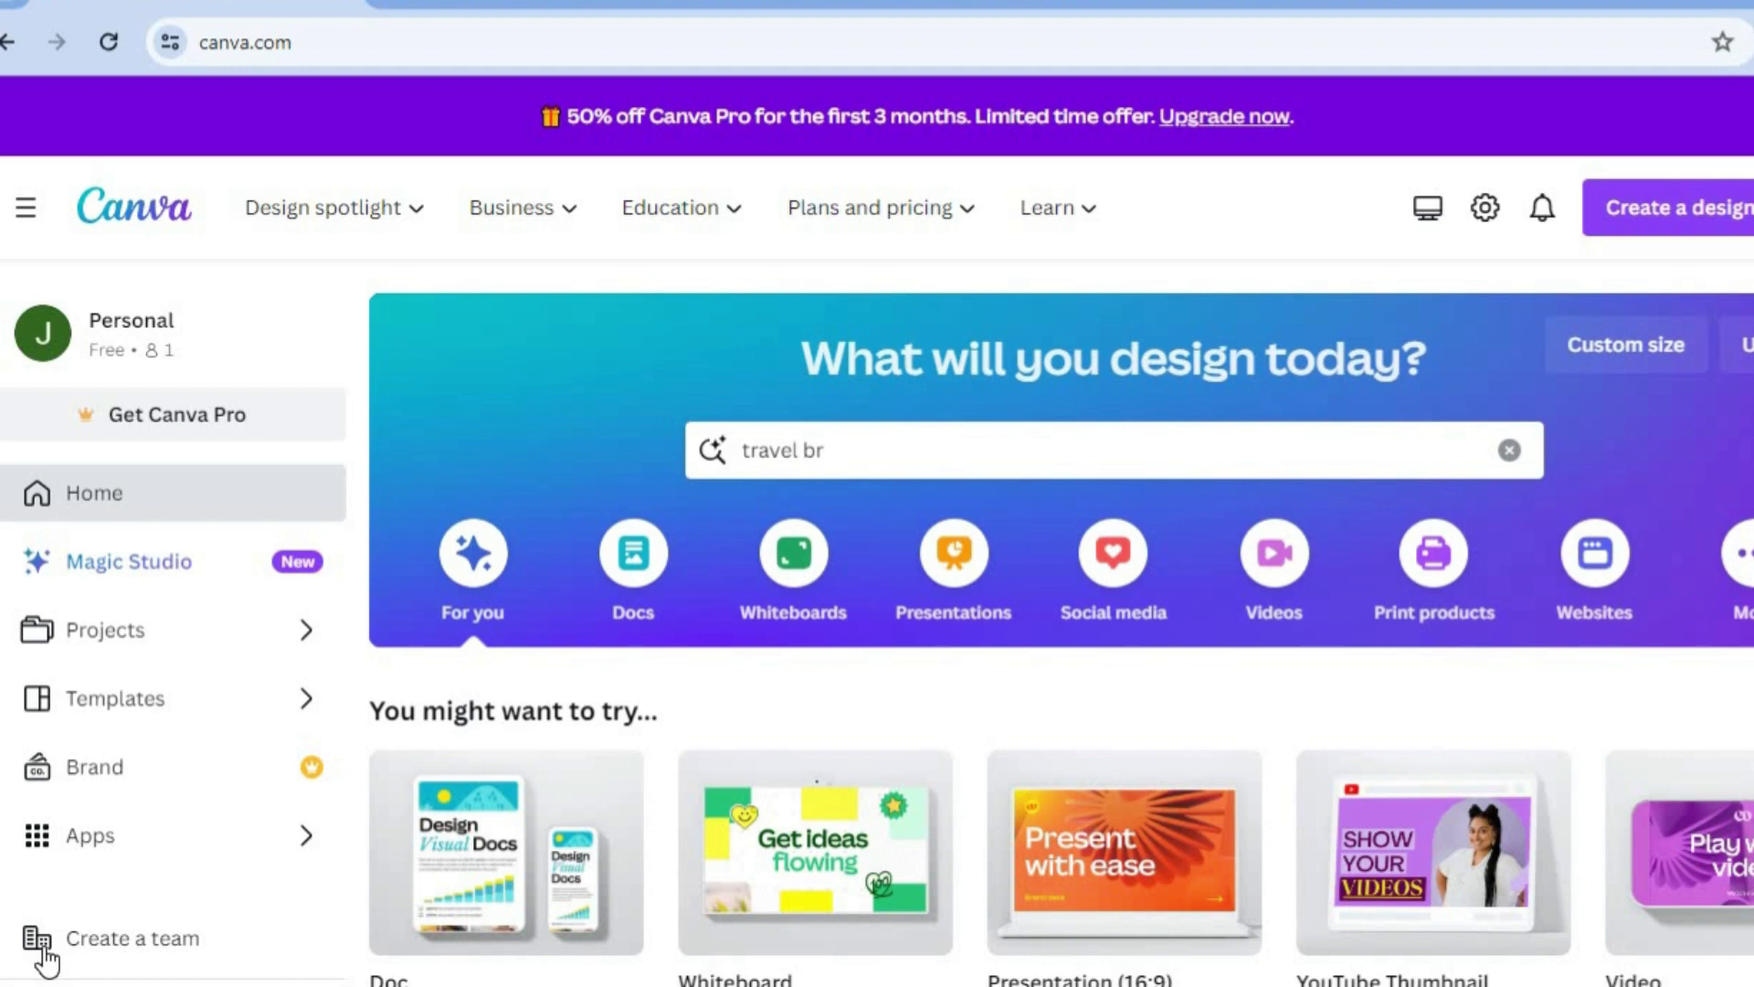
- Search Canva templates for 'travel brochures' using the Templates suggestion
{"action": "left_click", "coordinate": [883, 445]}
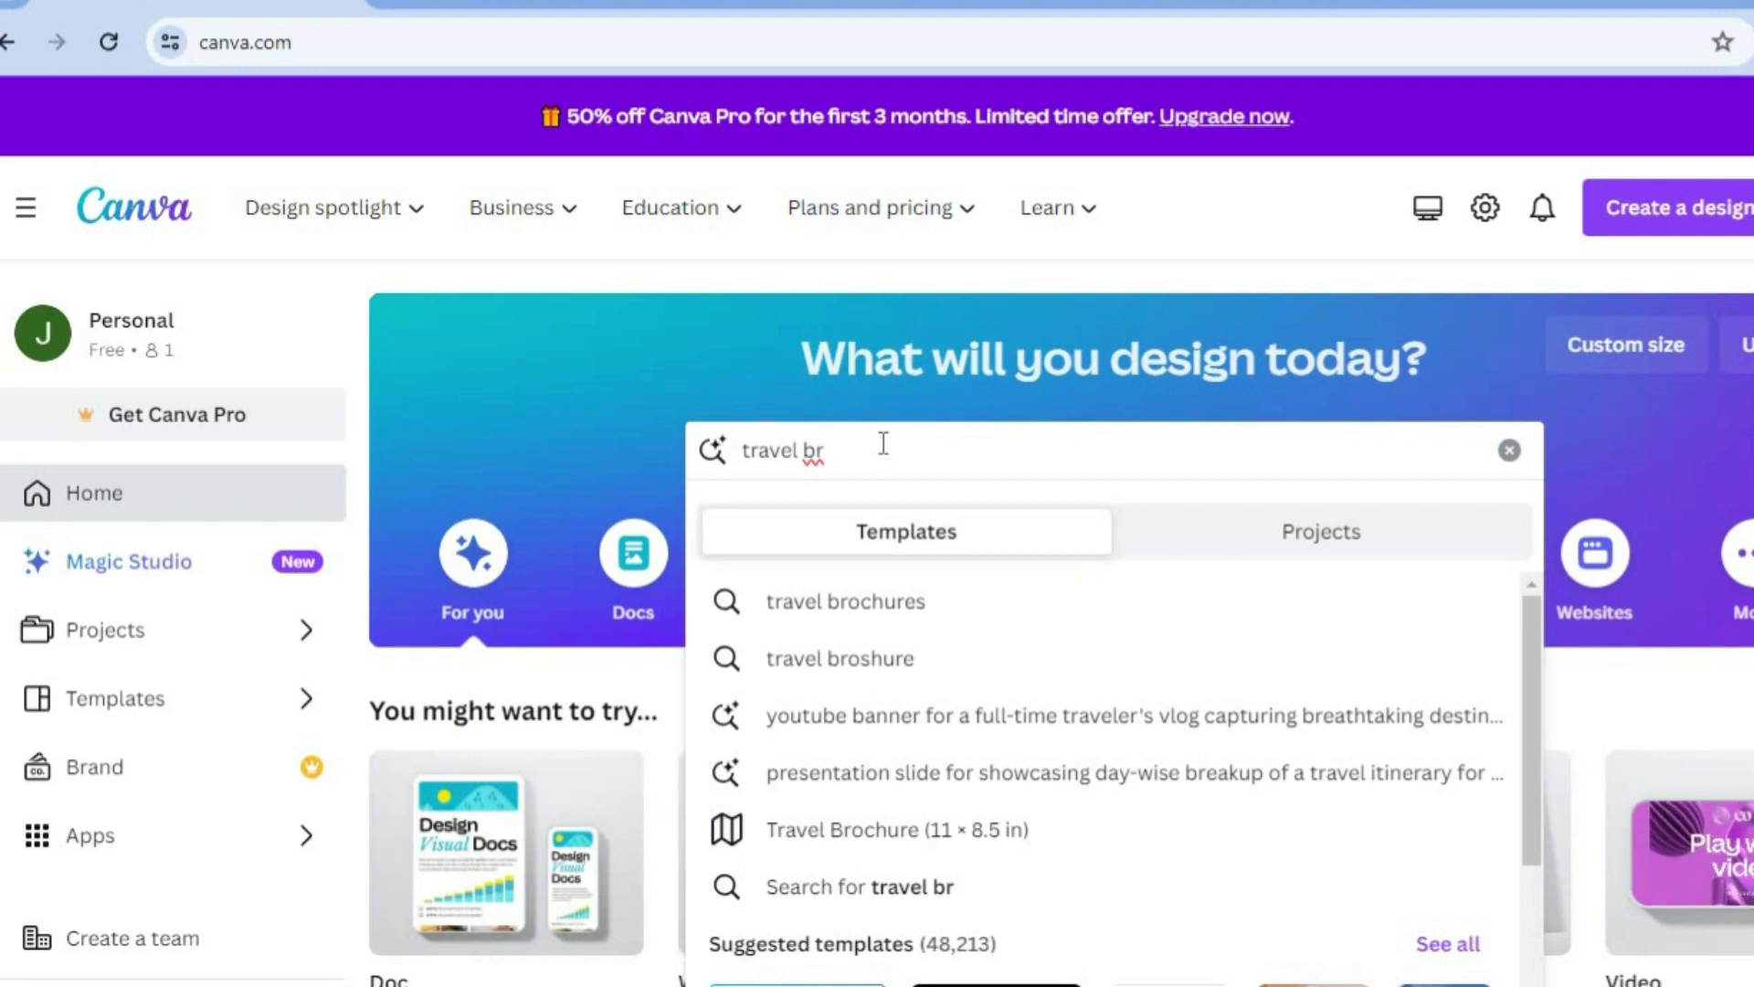
{"action": "left_click", "coordinate": [928, 614]}
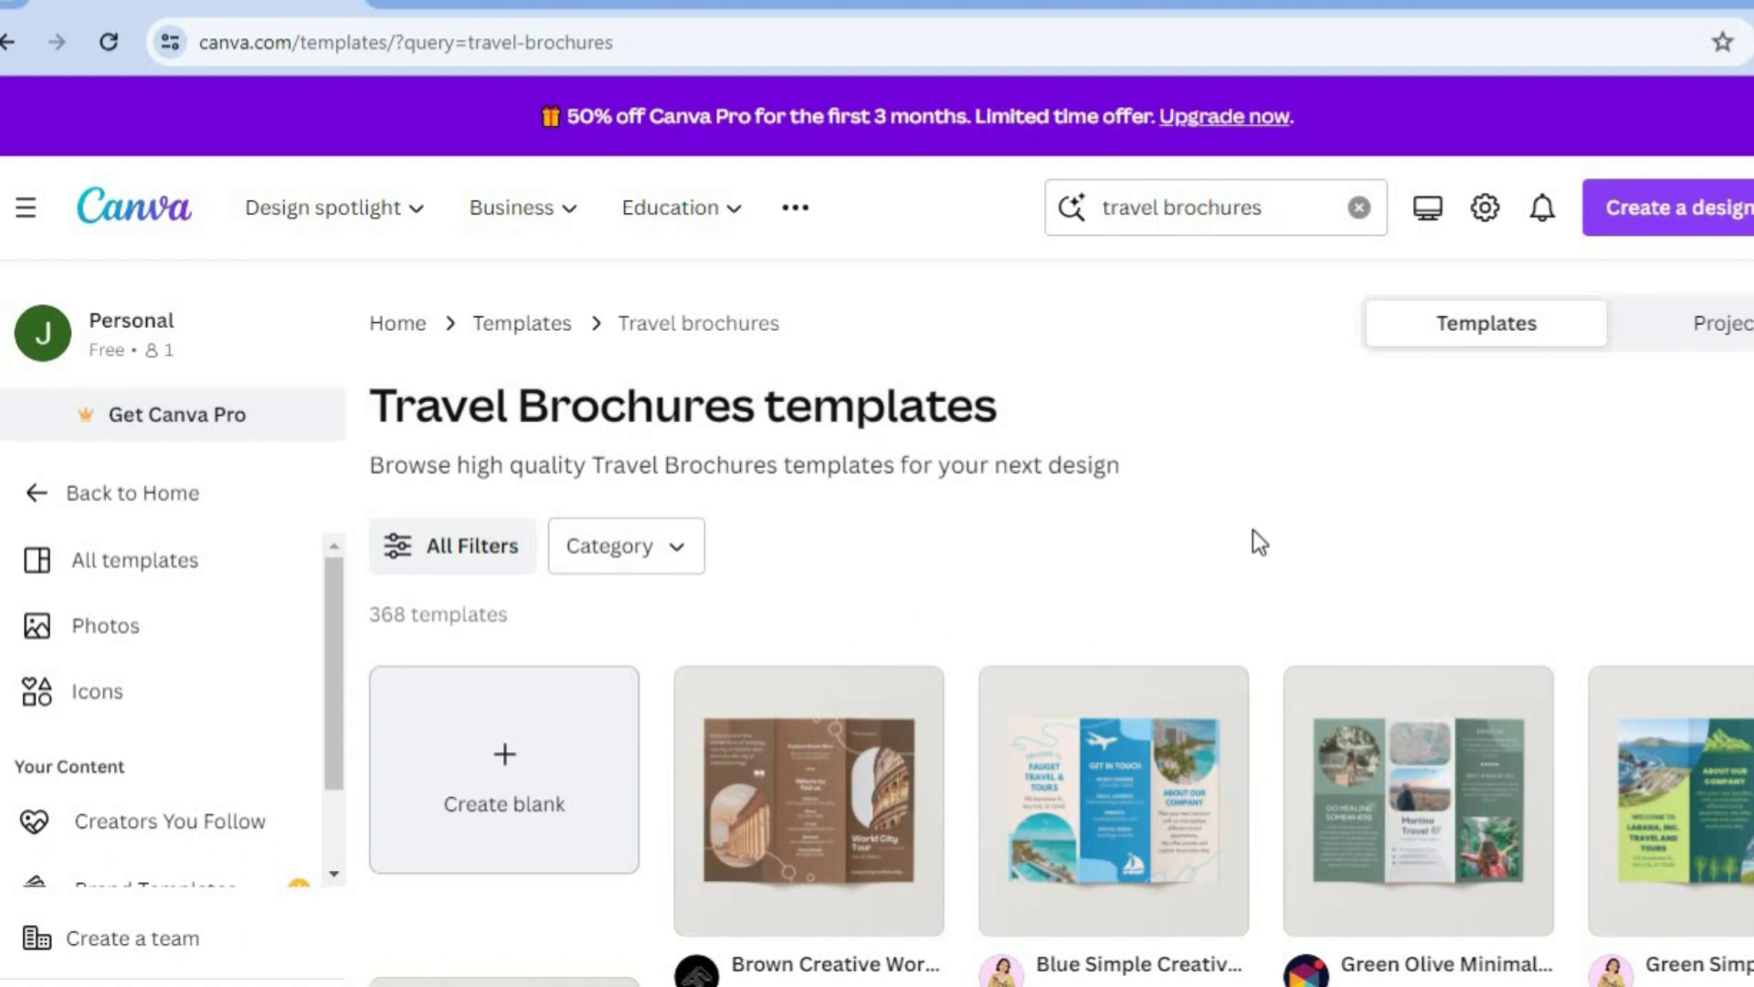
{"action": "scroll", "coordinate": [878, 622], "scroll_direction": "down", "scroll_amount": 7}
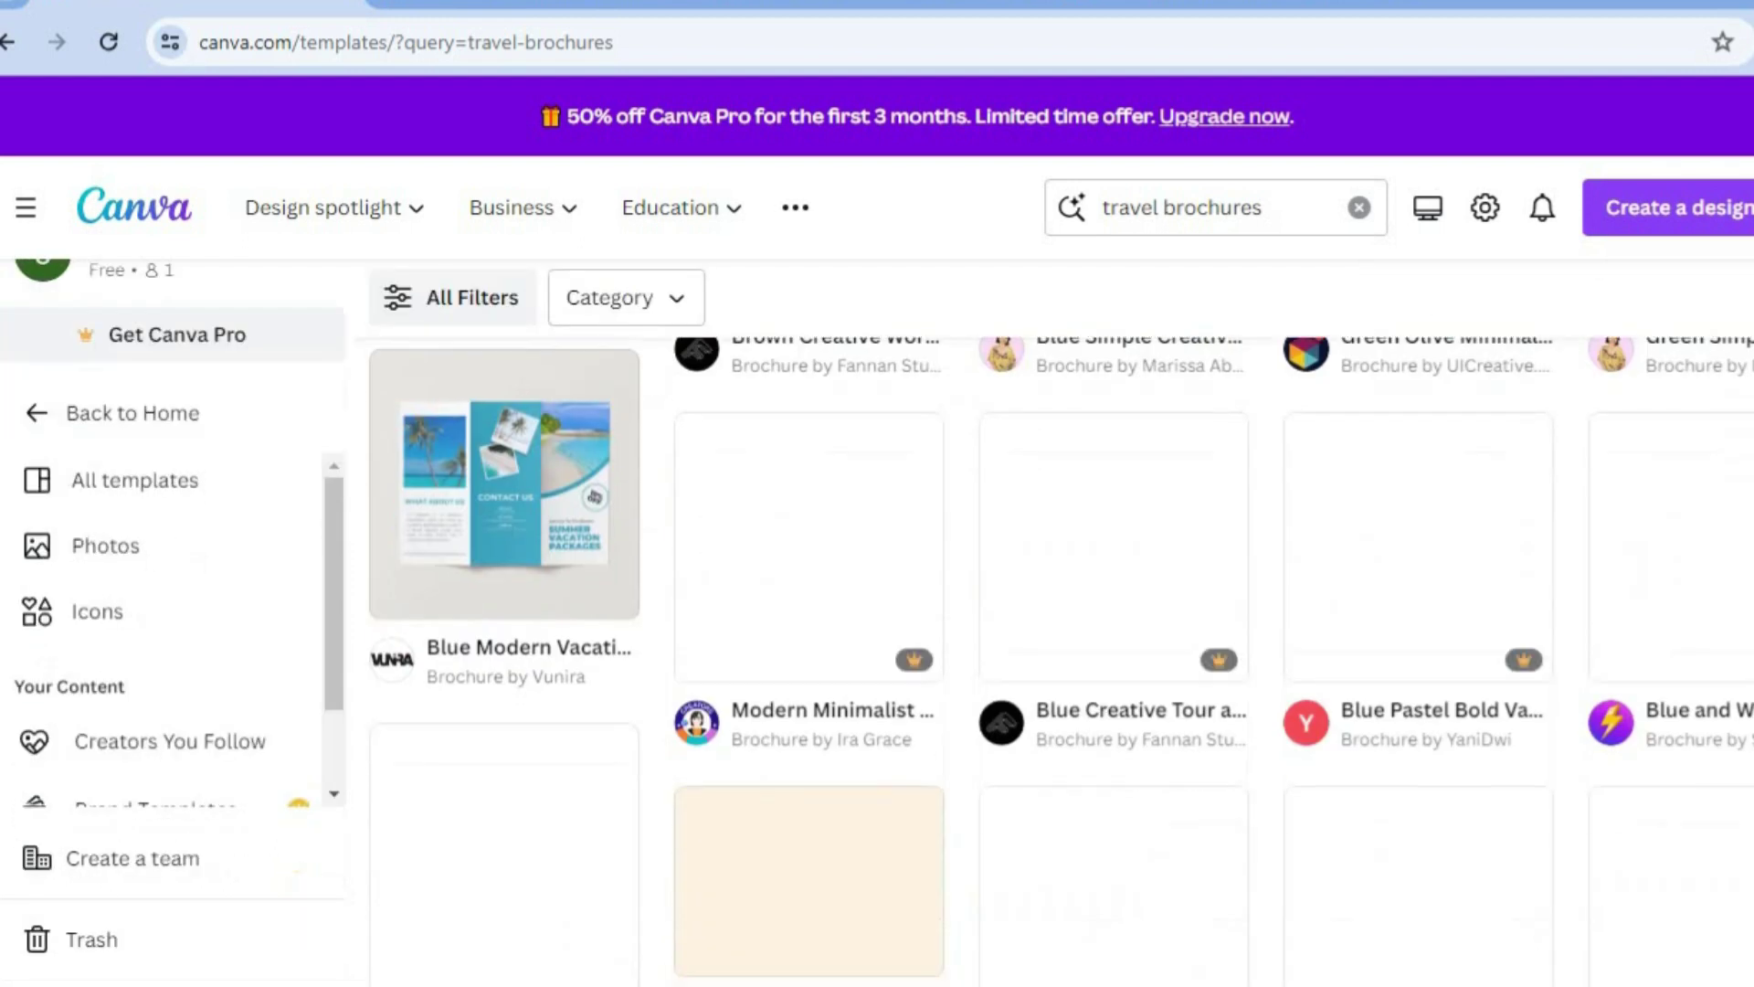
{"action": "scroll", "coordinate": [1060, 658], "scroll_direction": "up", "scroll_amount": 3}
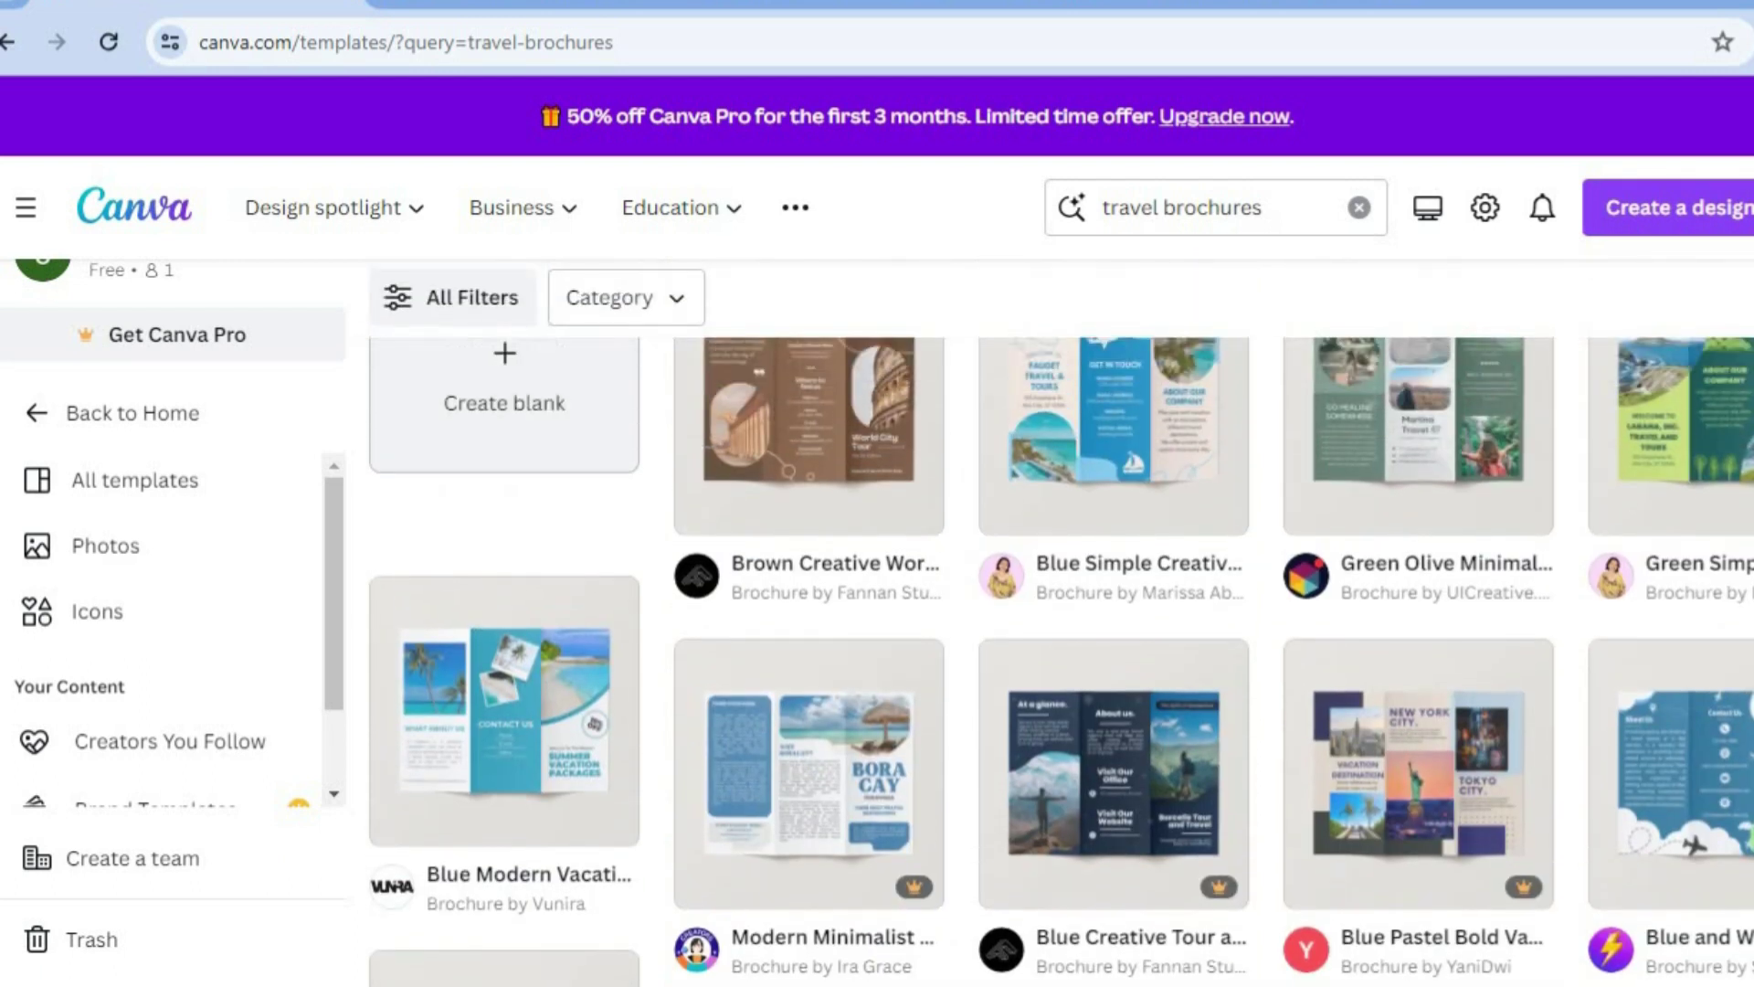
{"action": "scroll", "coordinate": [1060, 658], "scroll_direction": "up", "scroll_amount": 1}
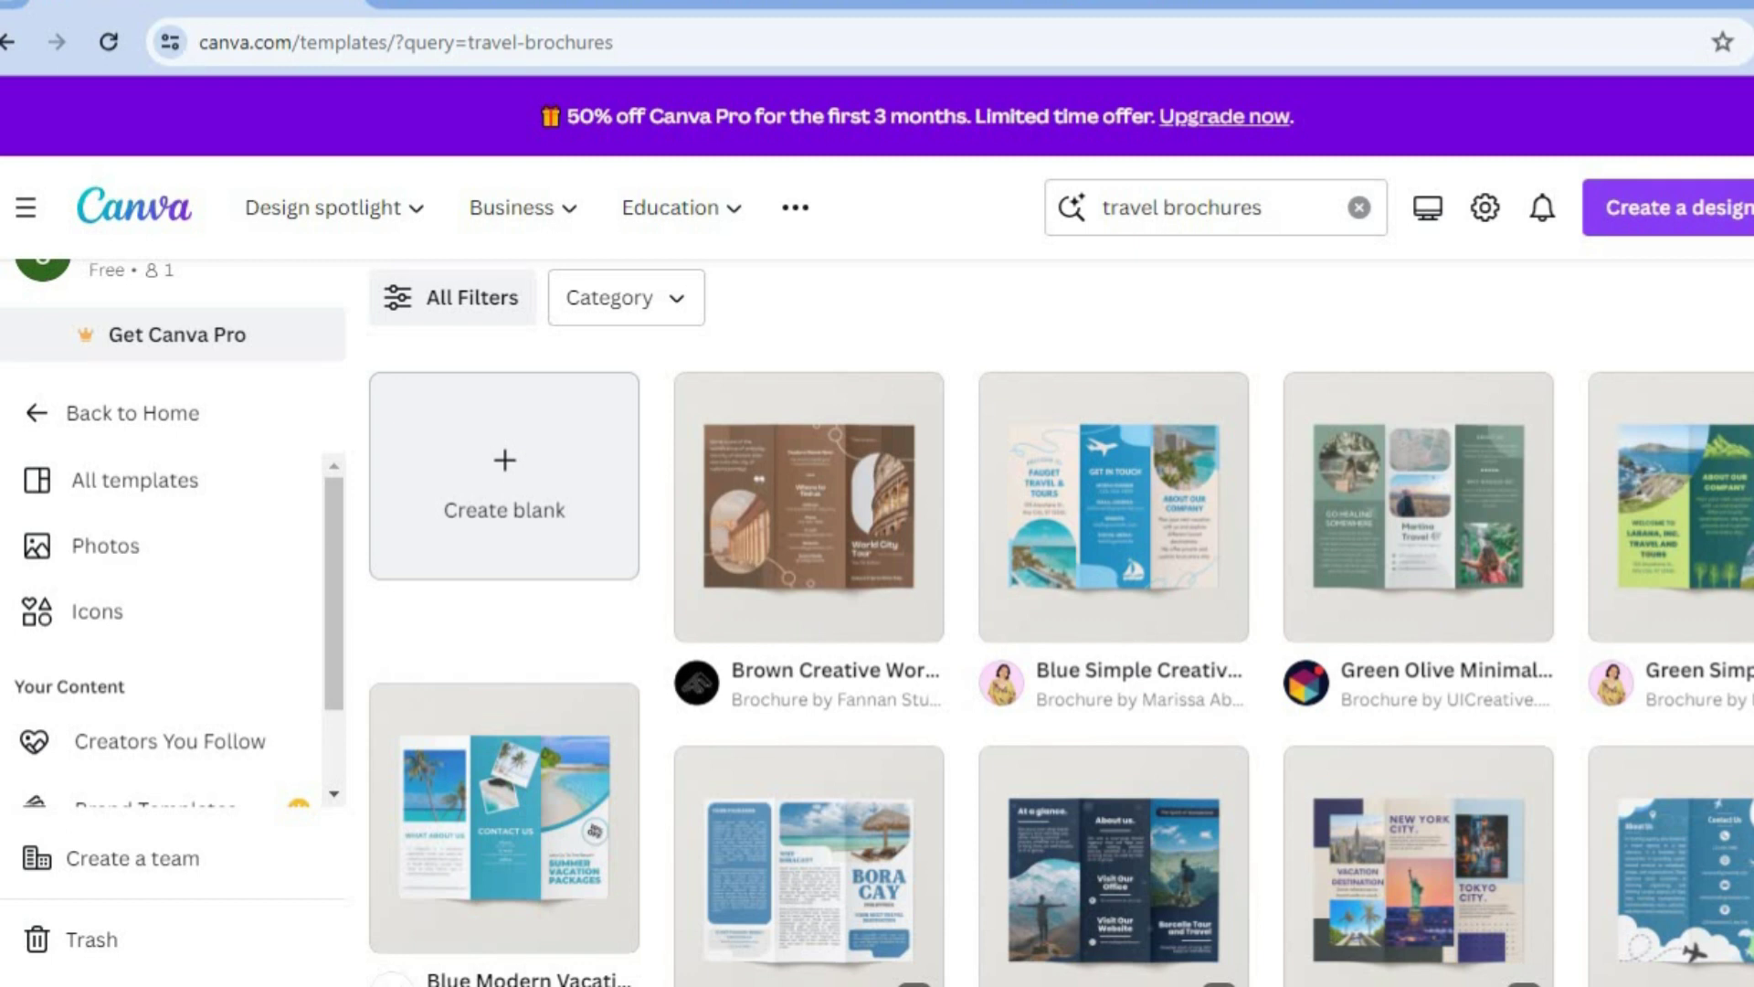
{"action": "scroll", "coordinate": [1060, 621], "scroll_direction": "down", "scroll_amount": 15}
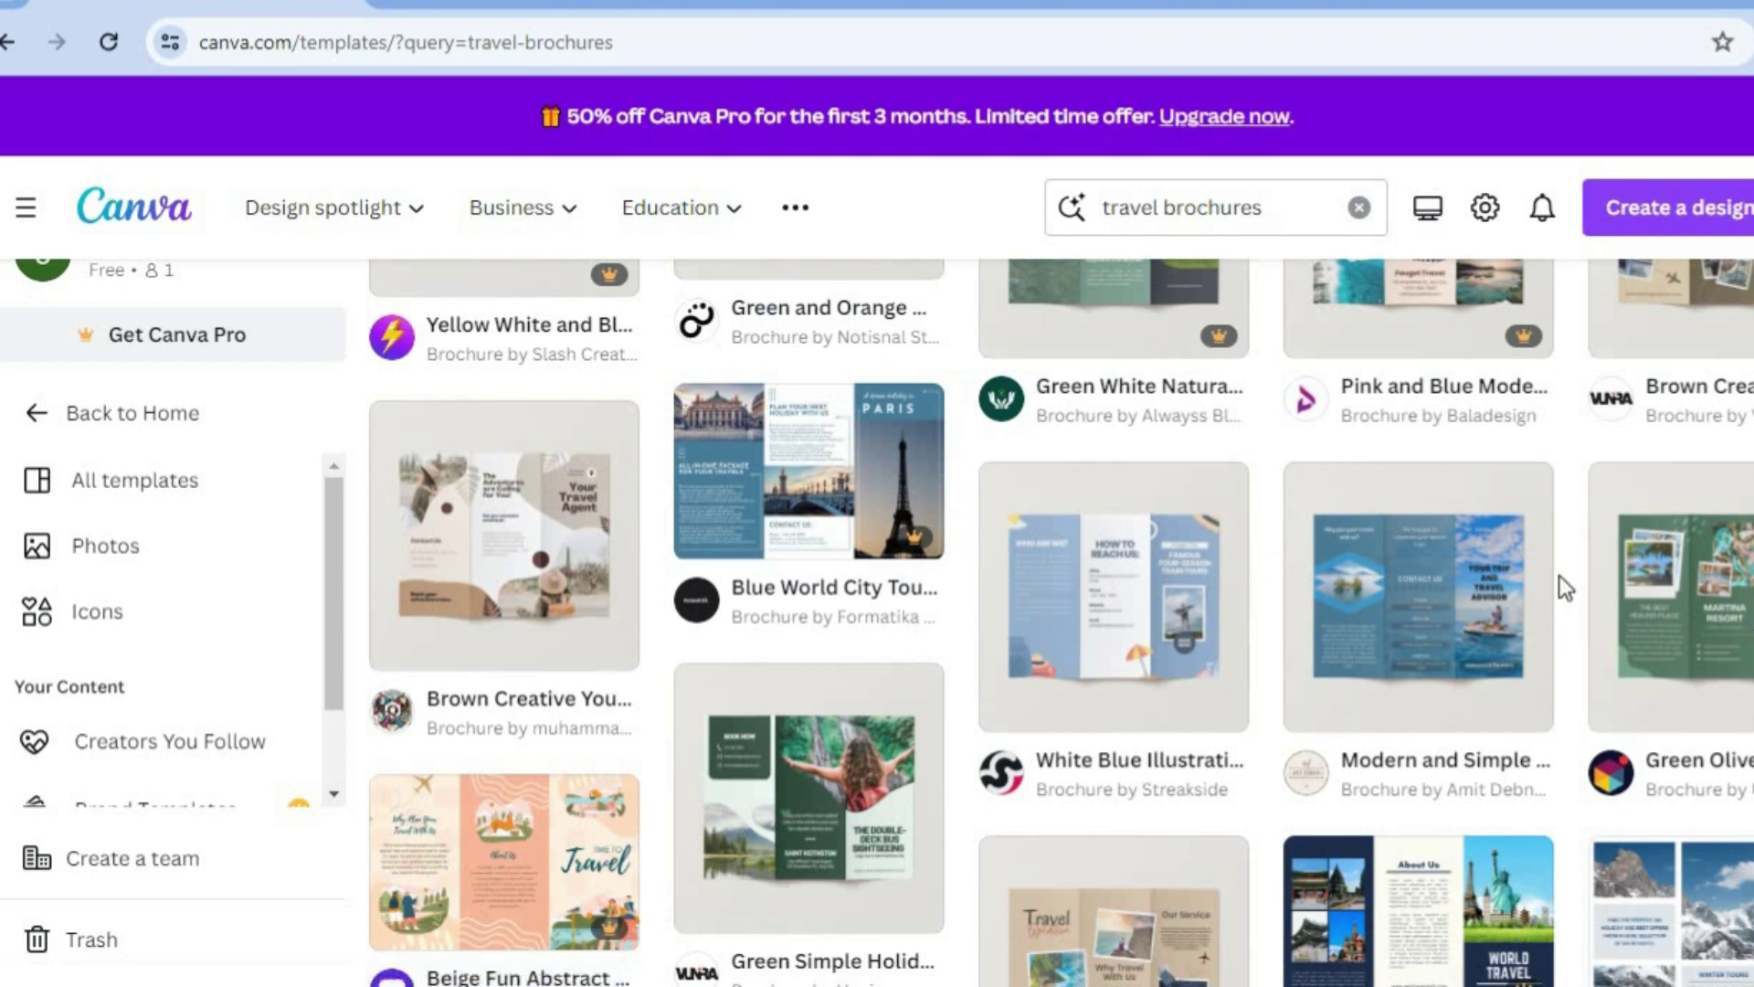
{"action": "mouse_move", "coordinate": [1456, 622]}
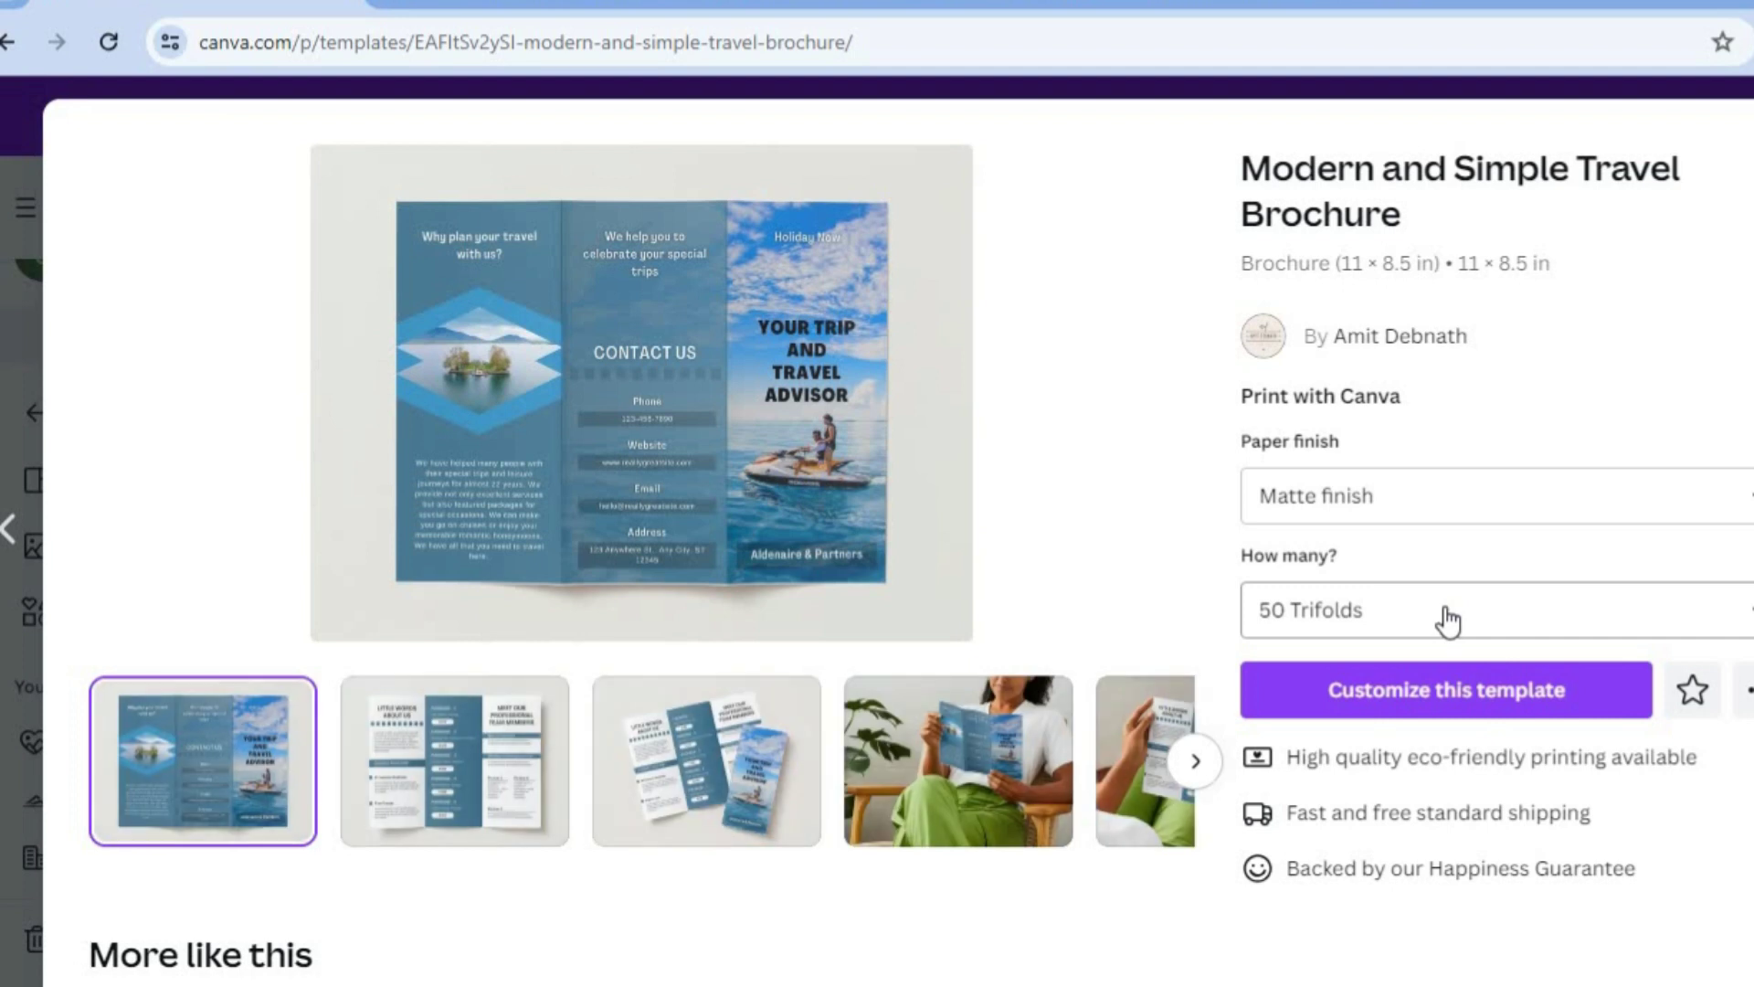
- Start a new design from the Modern and Simple Travel Brochure template
{"action": "left_click", "coordinate": [1466, 695]}
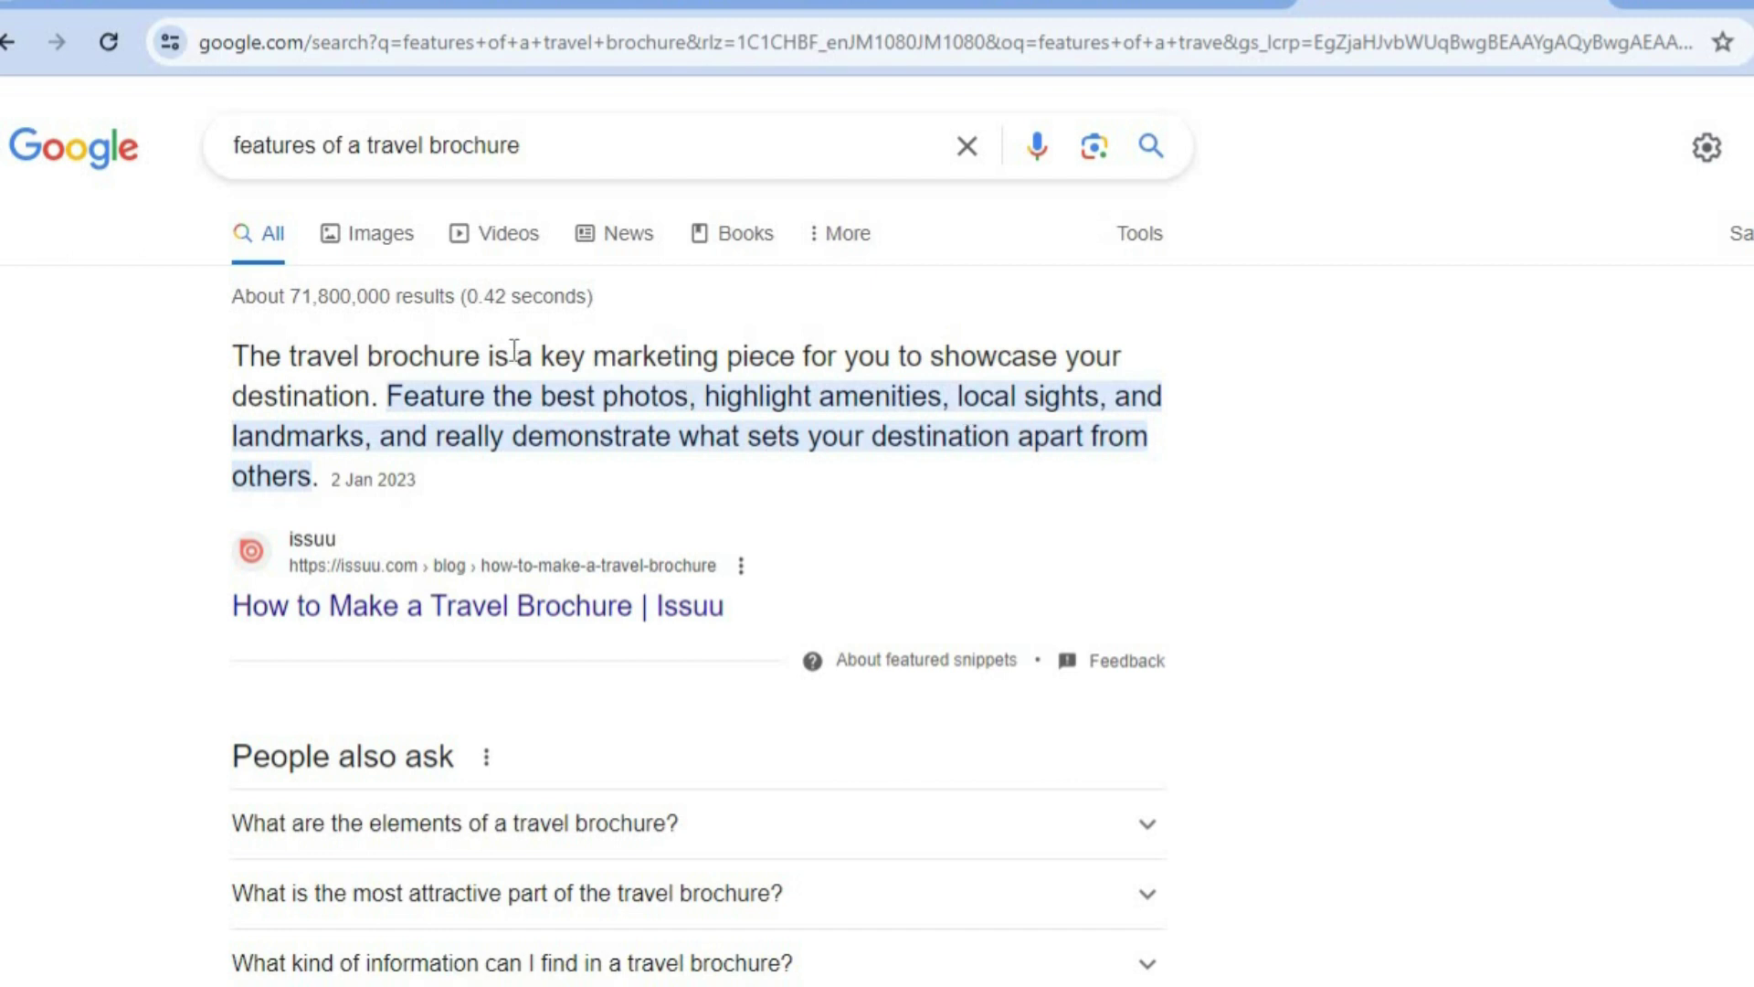
- Return to the brochure editor and review Page 2, then come back to Page 1
{"action": "left_click", "coordinate": [471, 3]}
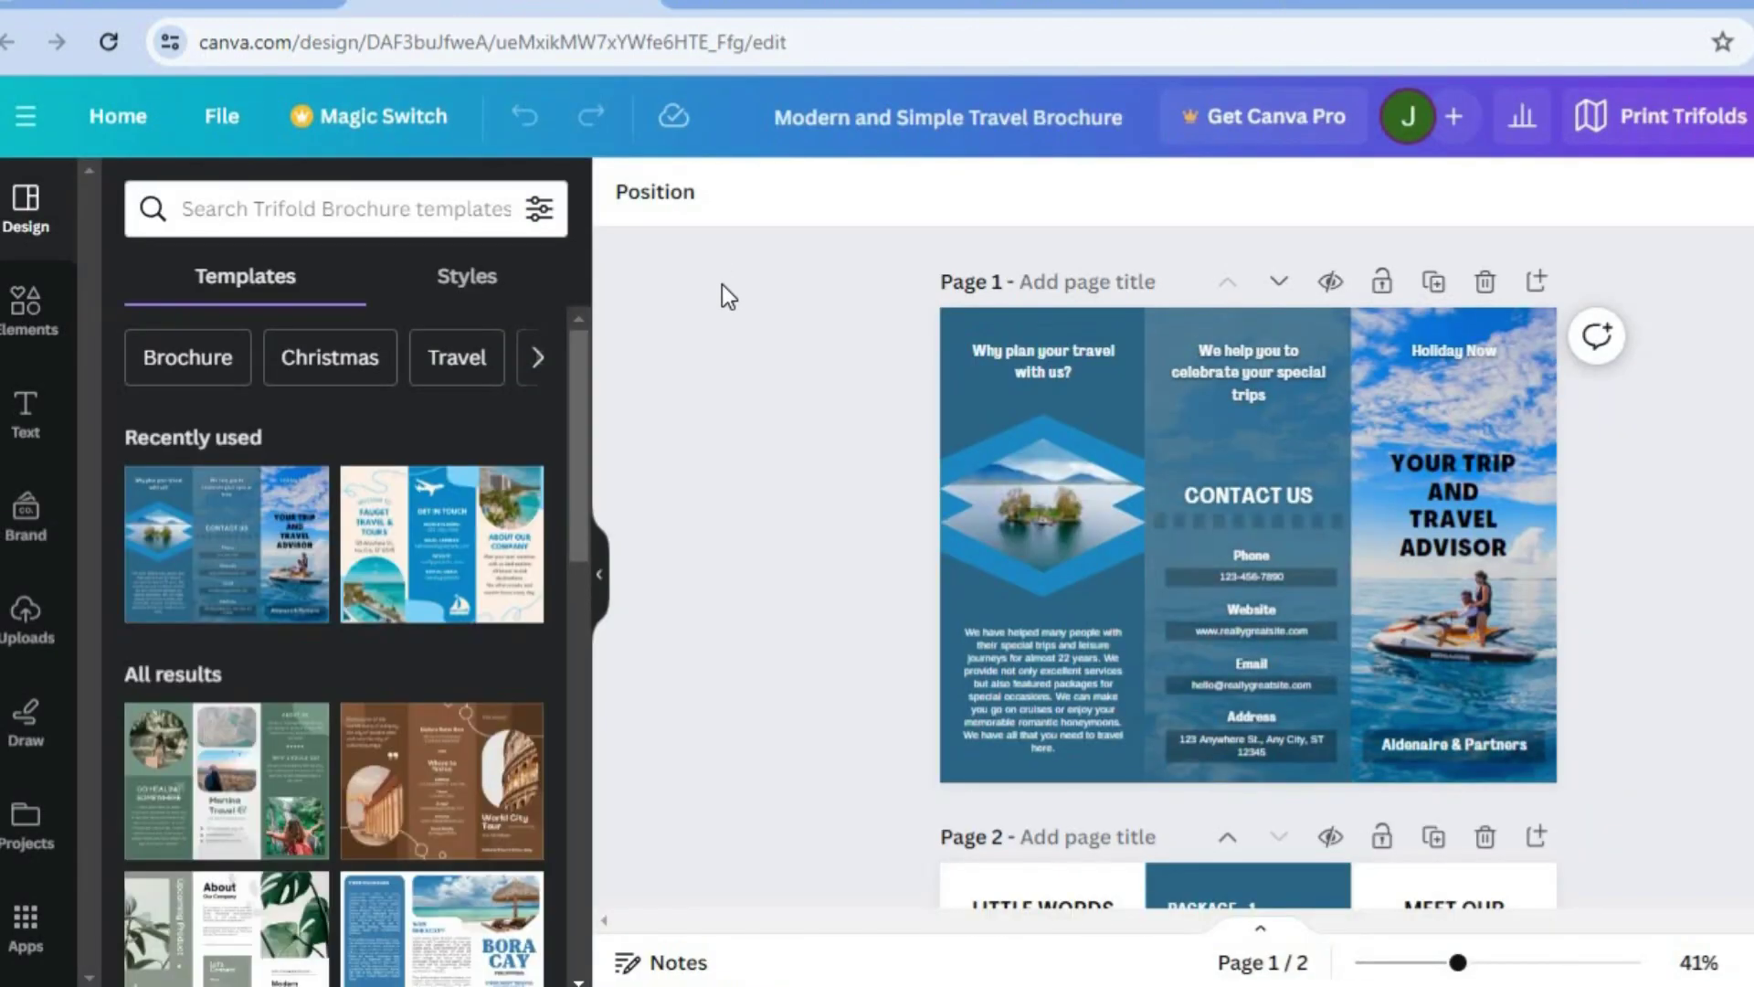
{"action": "scroll", "coordinate": [1543, 293], "scroll_direction": "down", "scroll_amount": 5}
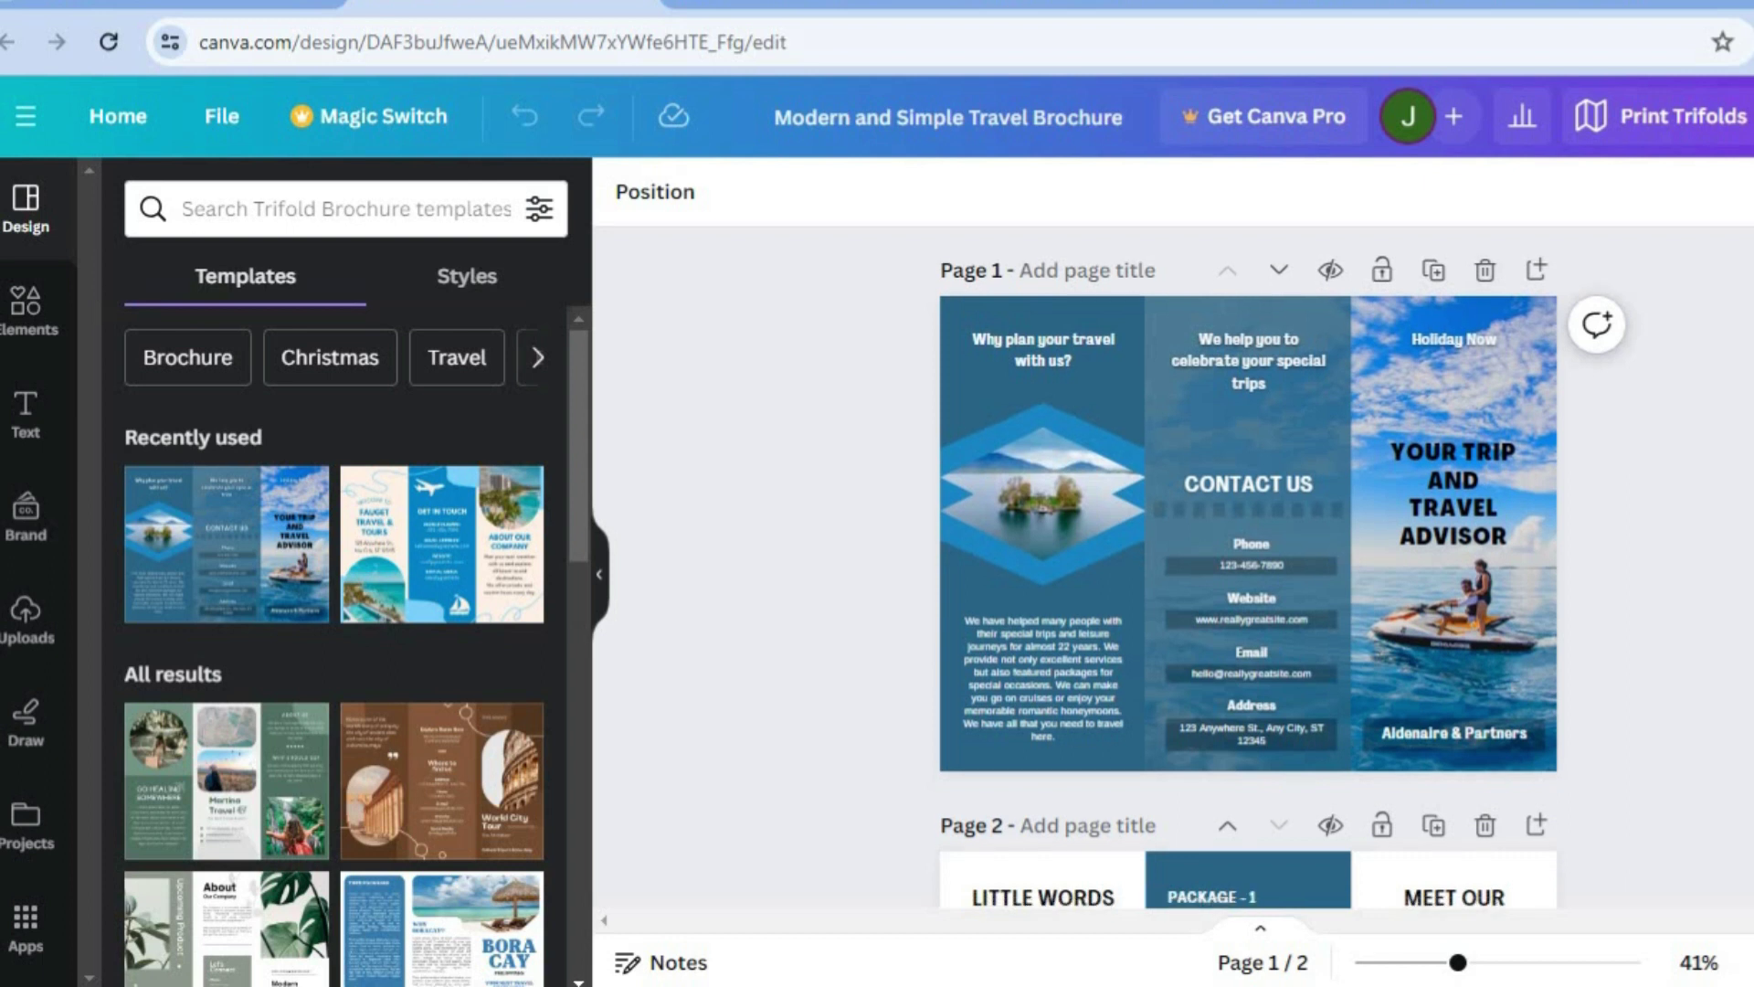
{"action": "scroll", "coordinate": [1252, 598], "scroll_direction": "up", "scroll_amount": 5}
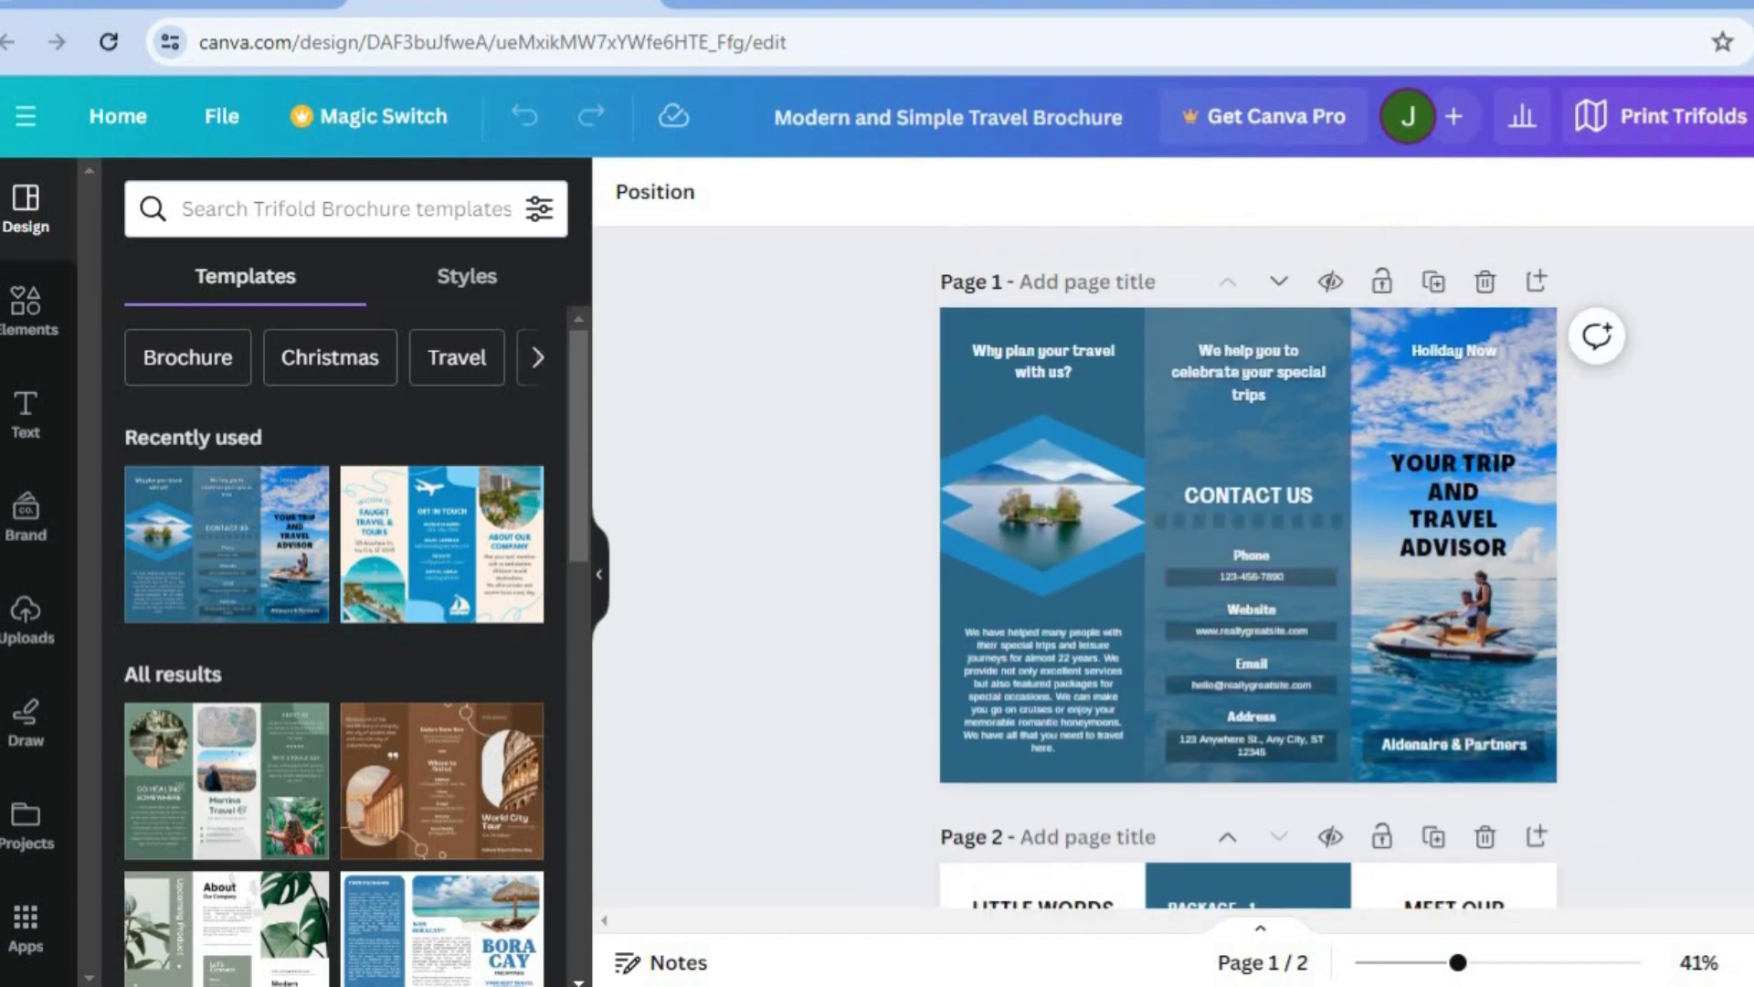
{"action": "scroll", "coordinate": [1335, 711], "scroll_direction": "down", "scroll_amount": 3}
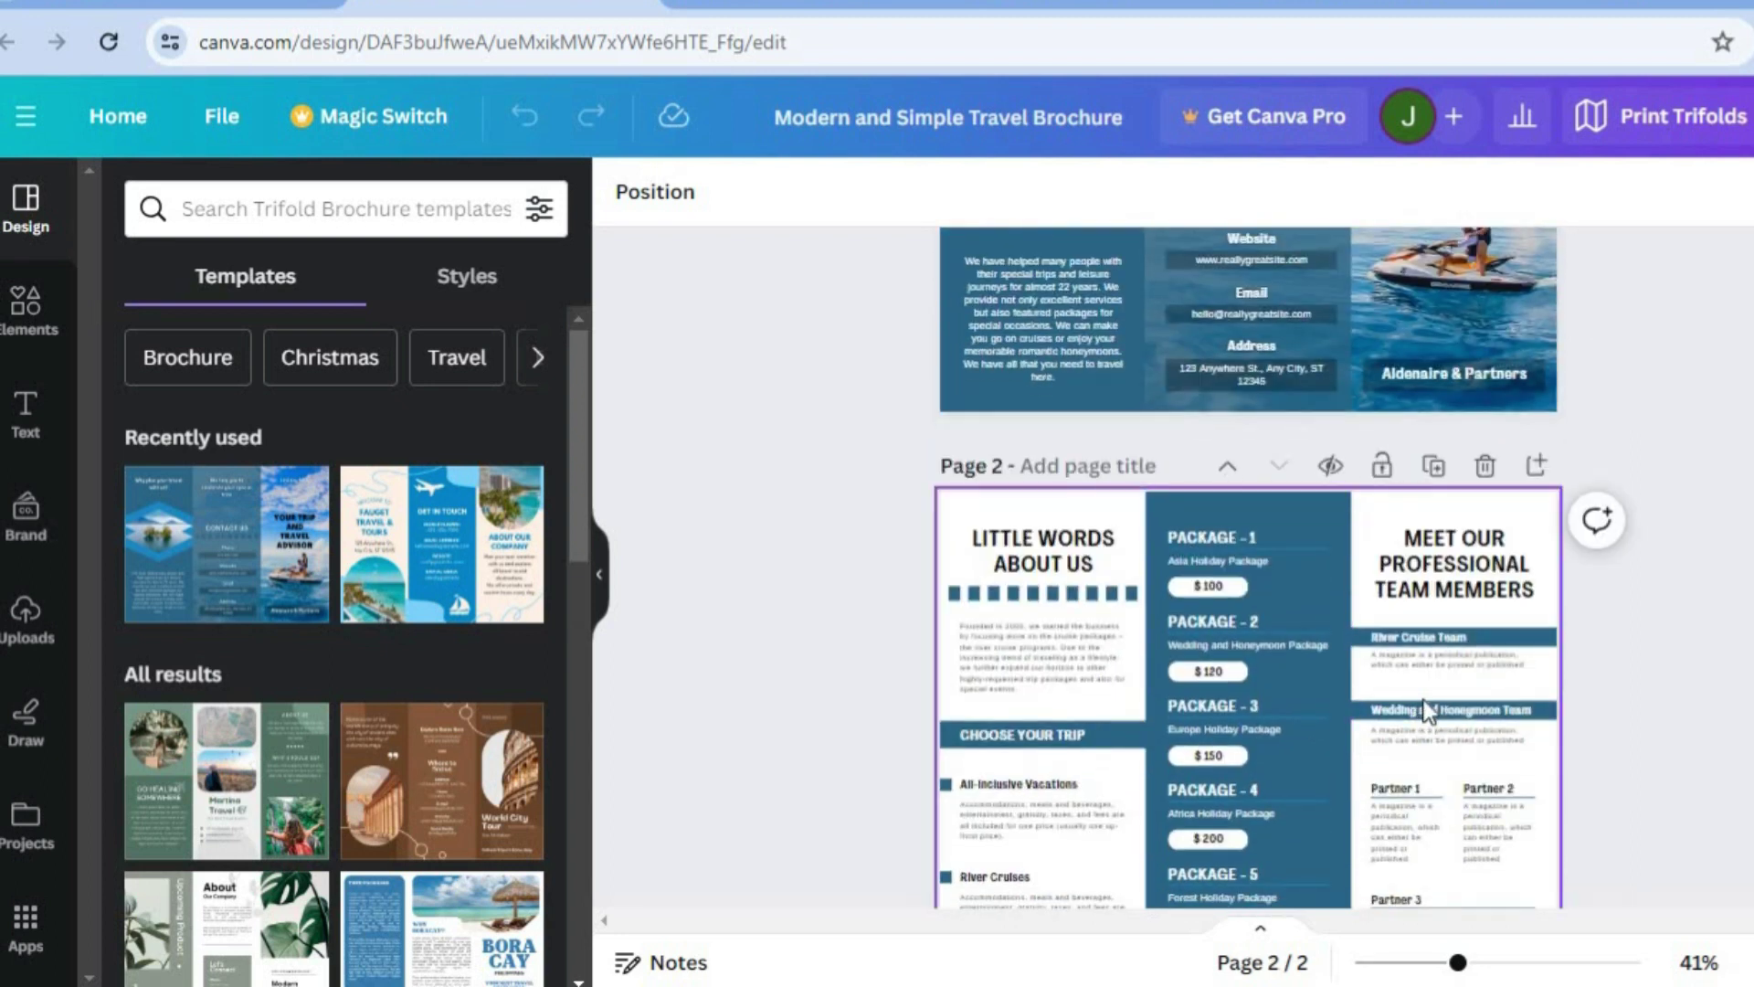
{"action": "scroll", "coordinate": [1283, 567], "scroll_direction": "down", "scroll_amount": 2}
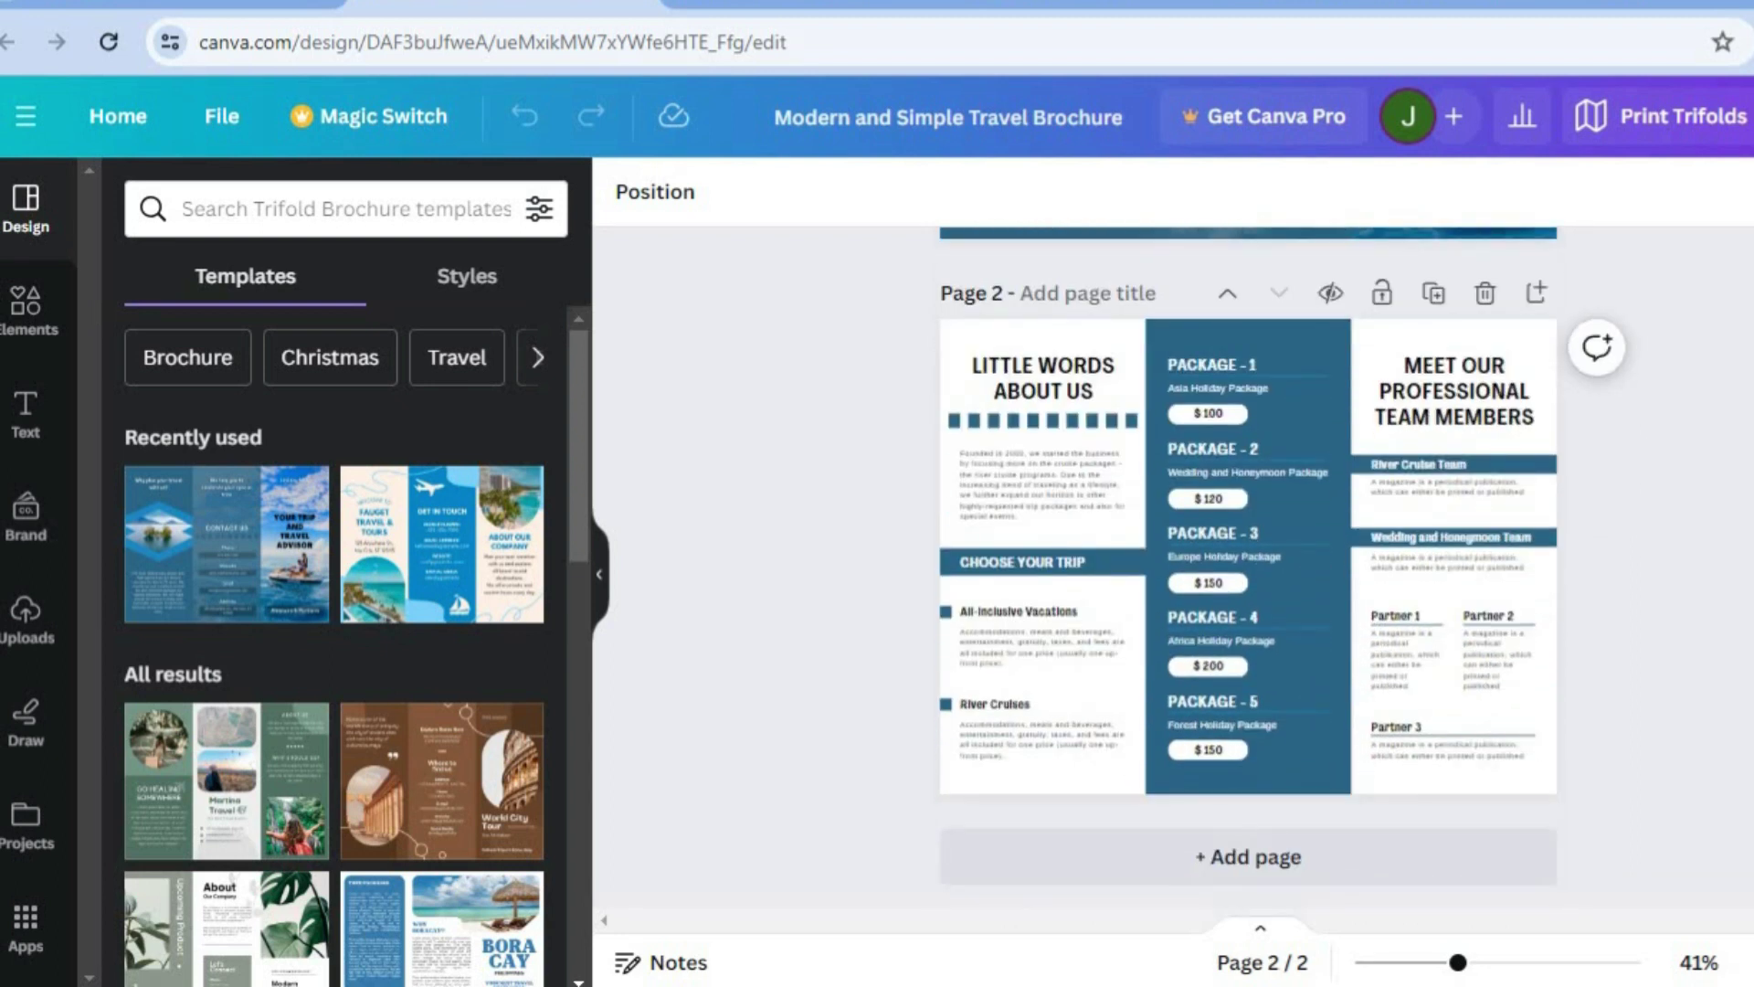
{"action": "scroll", "coordinate": [1279, 438], "scroll_direction": "up", "scroll_amount": 5}
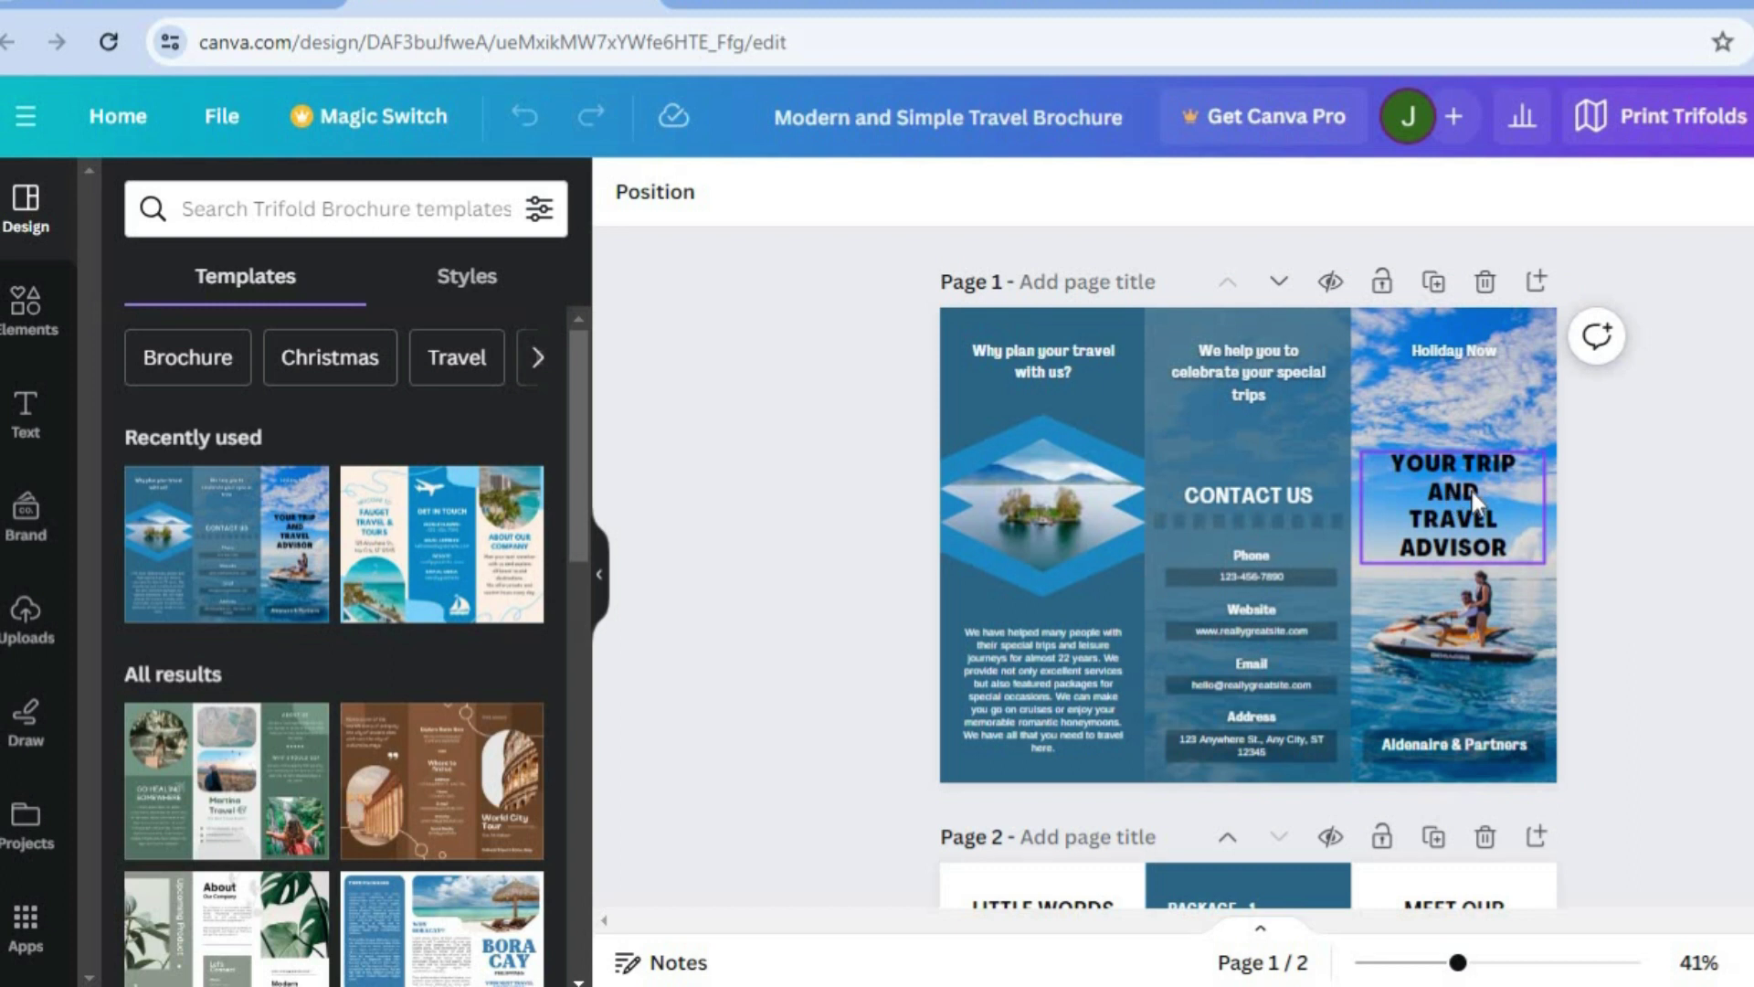
- Replace the 'YOUR TRIP AND TRAVEL ADVISOR' cover headline with 'JA TOURS' and select it
{"action": "left_click", "coordinate": [1473, 491]}
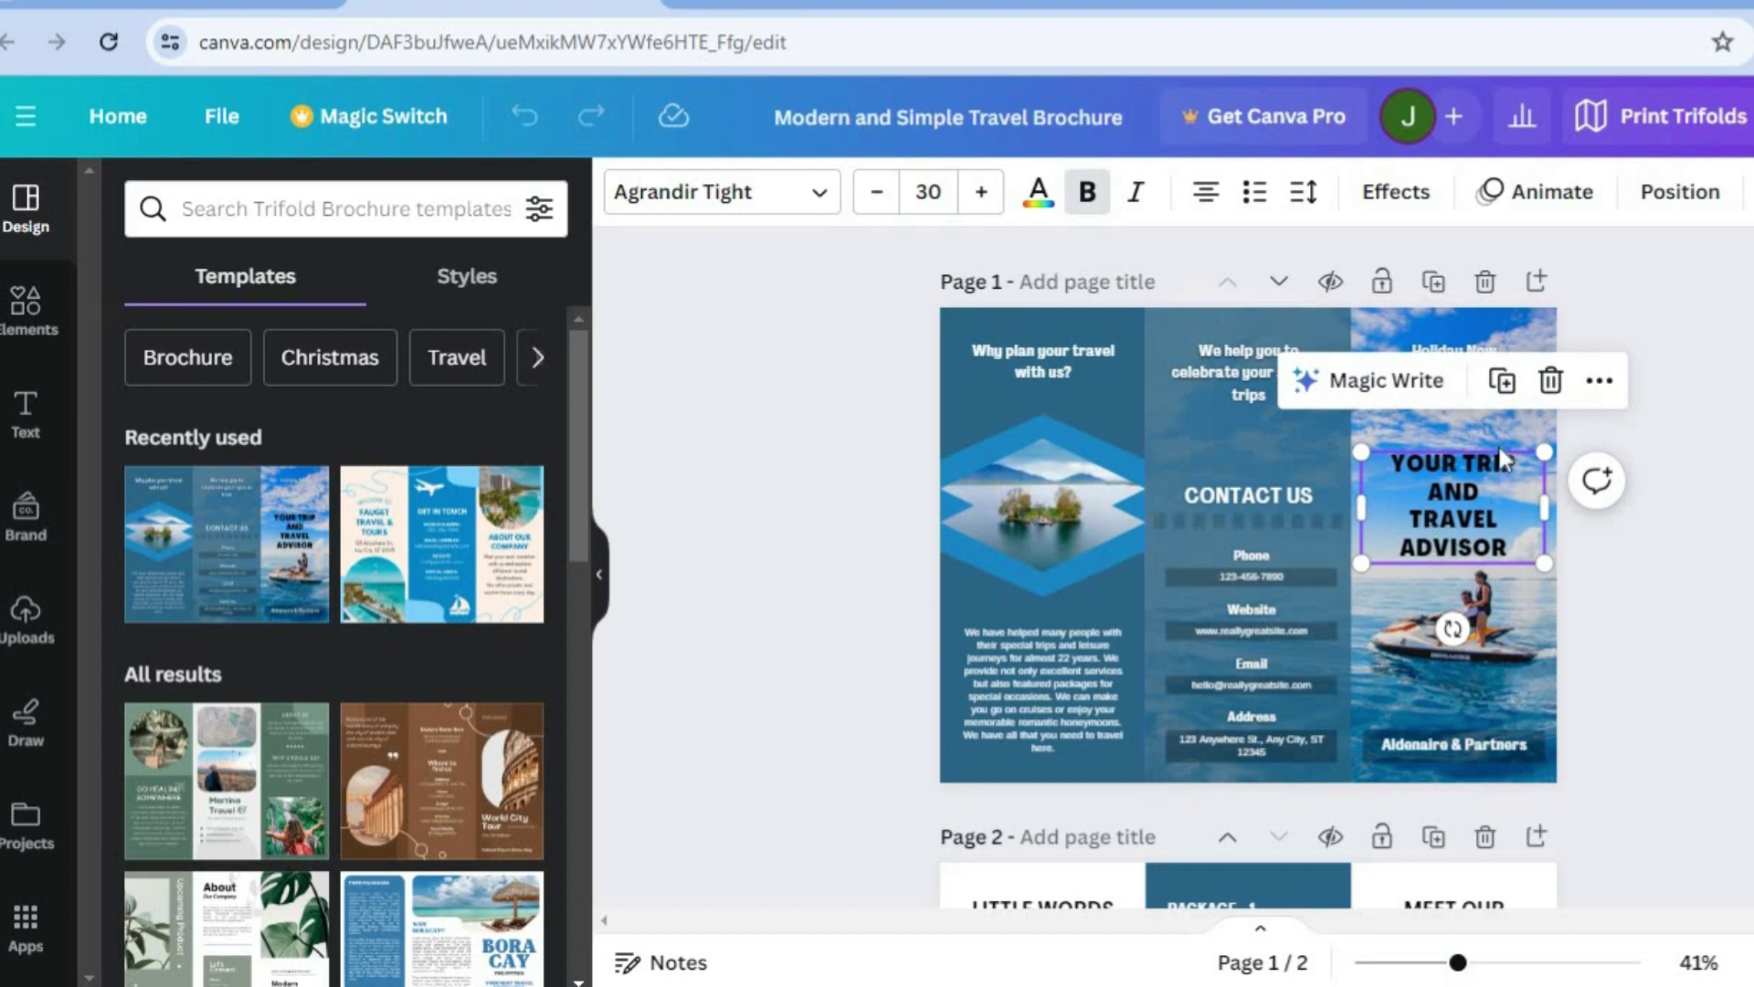
{"action": "double_click", "coordinate": [1495, 544]}
{"action": "left_click", "coordinate": [1512, 541]}
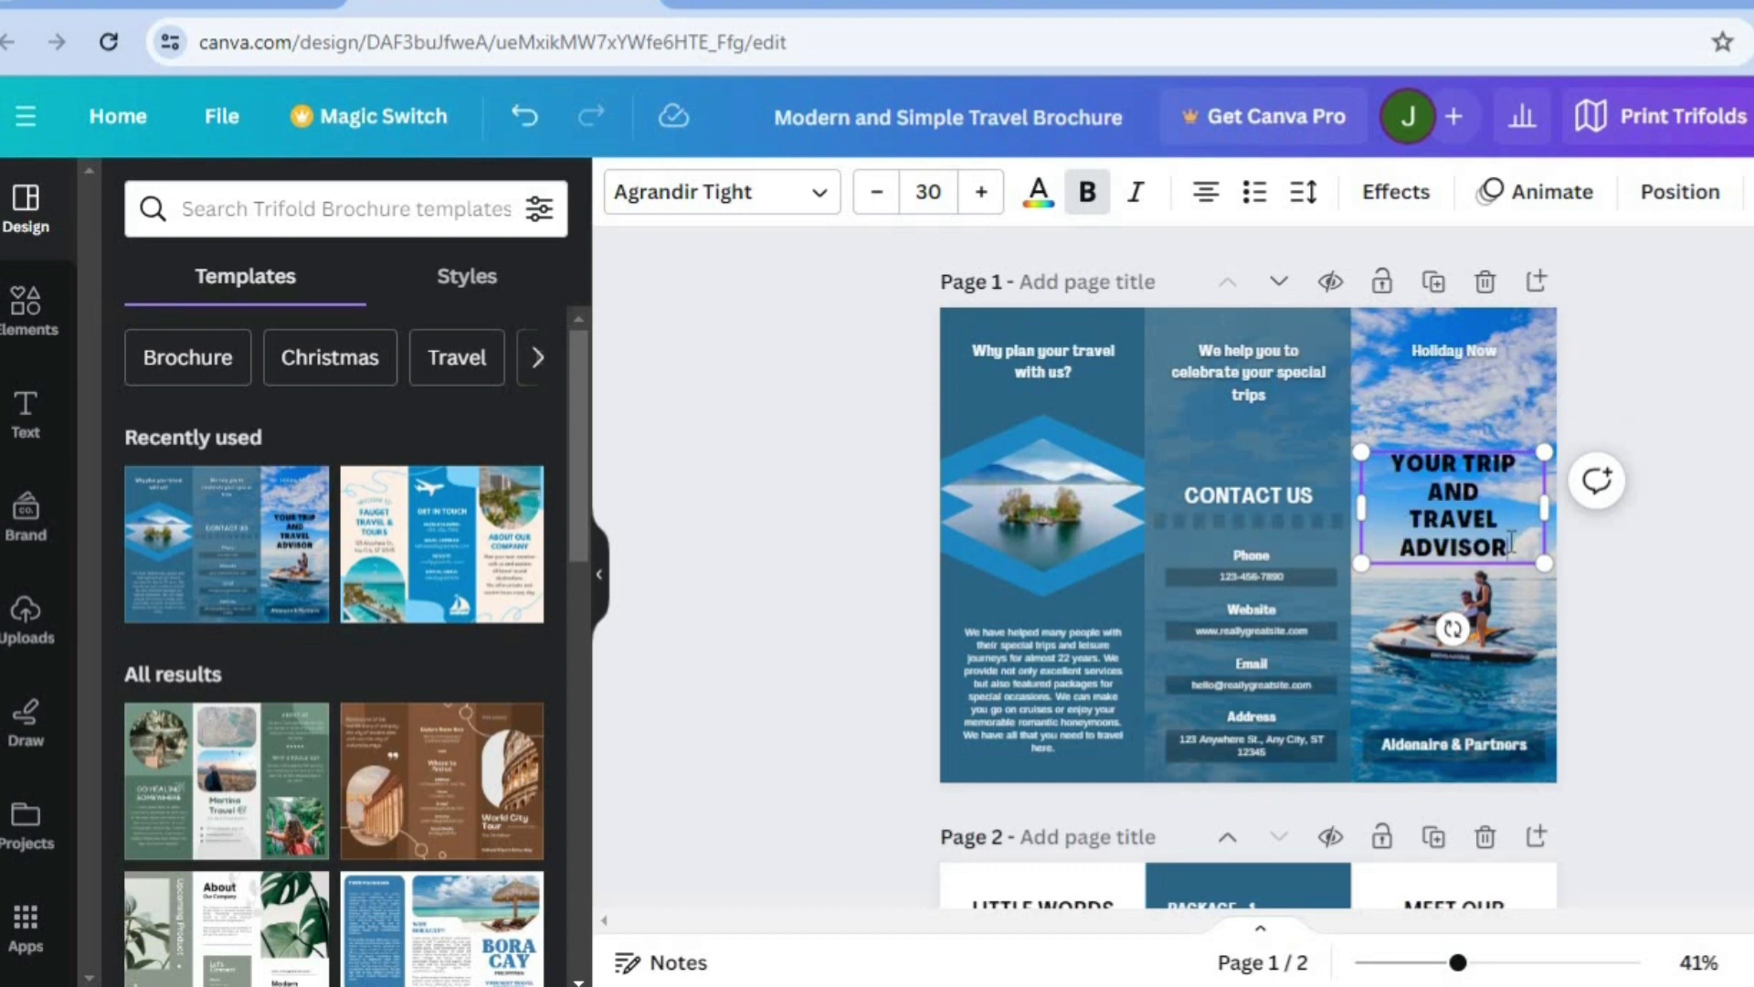
{"action": "left_click", "coordinate": [1393, 461], "text": "shift"}
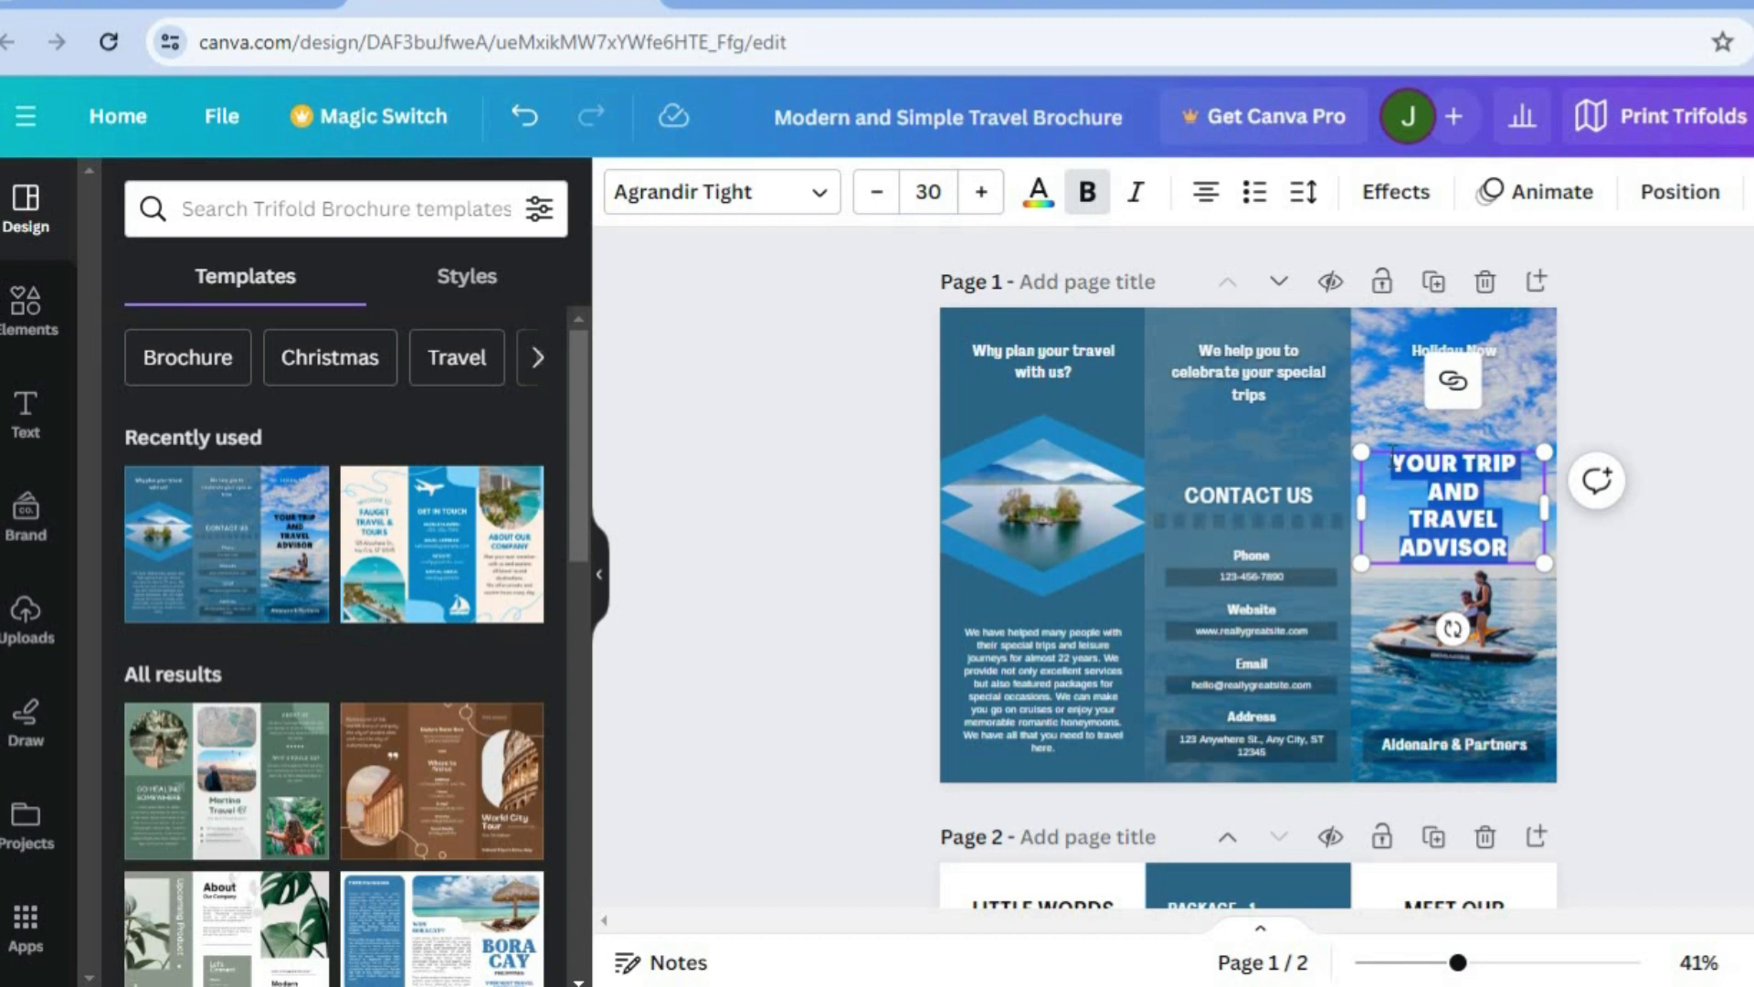
{"action": "type", "text": "J"}
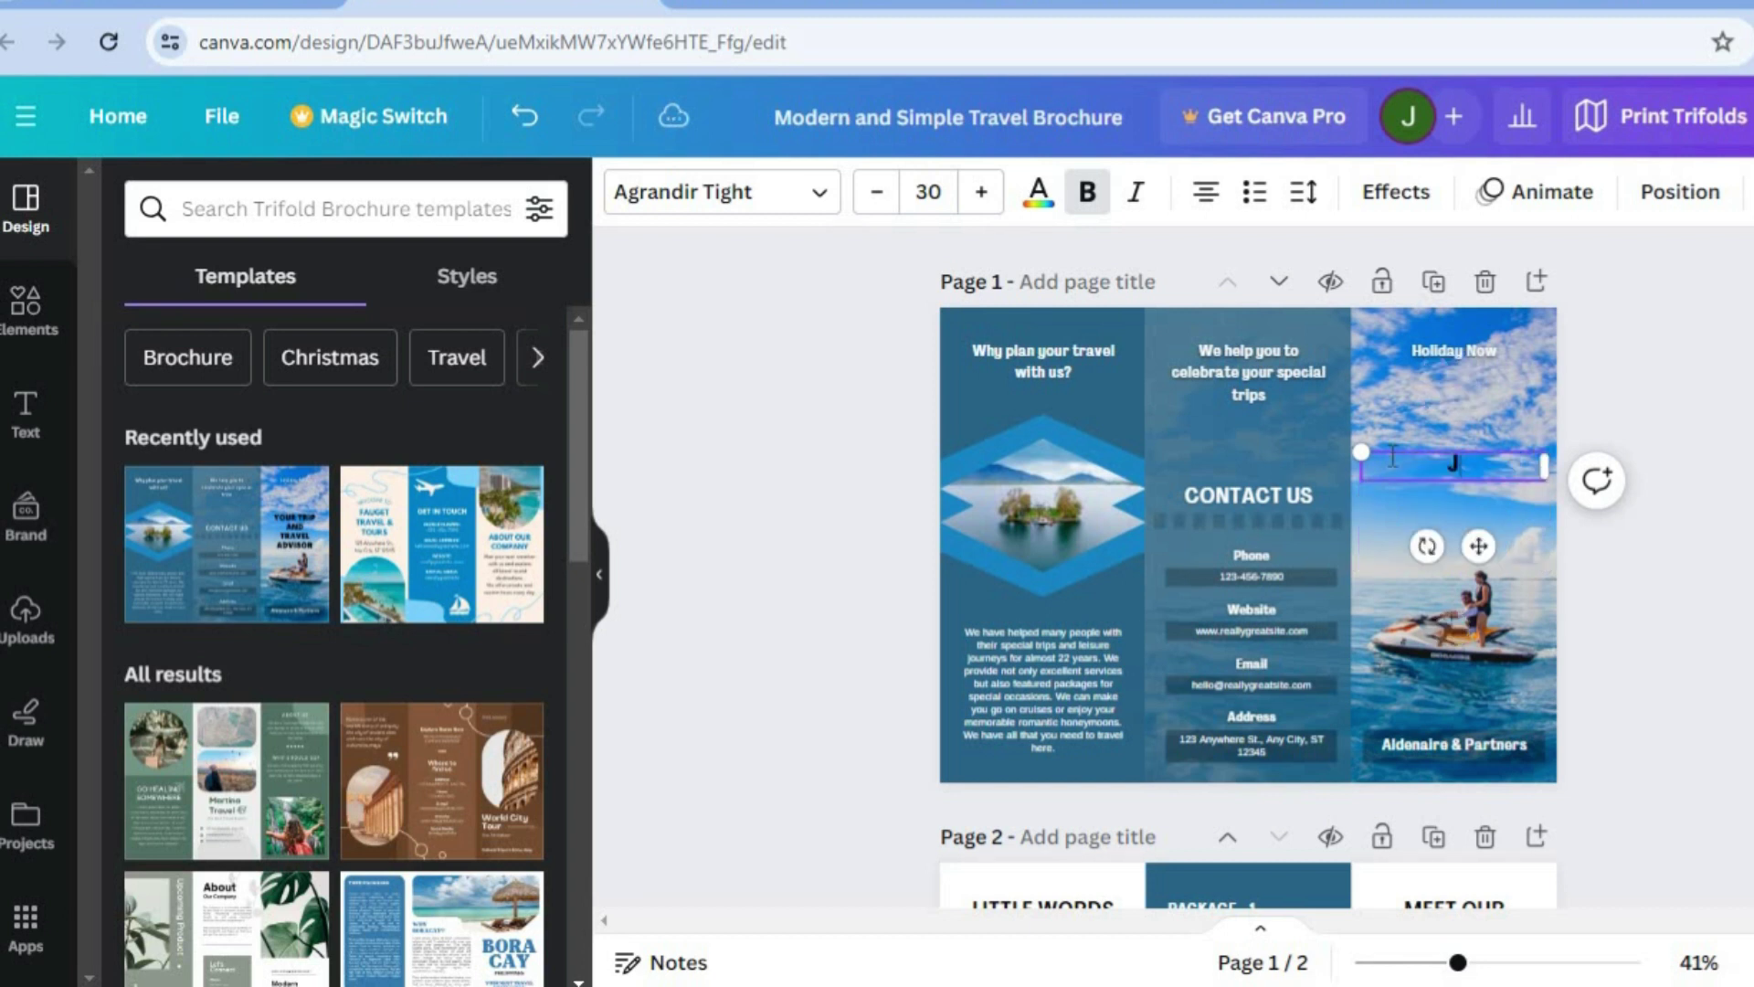
{"action": "type", "text": "A TOURS"}
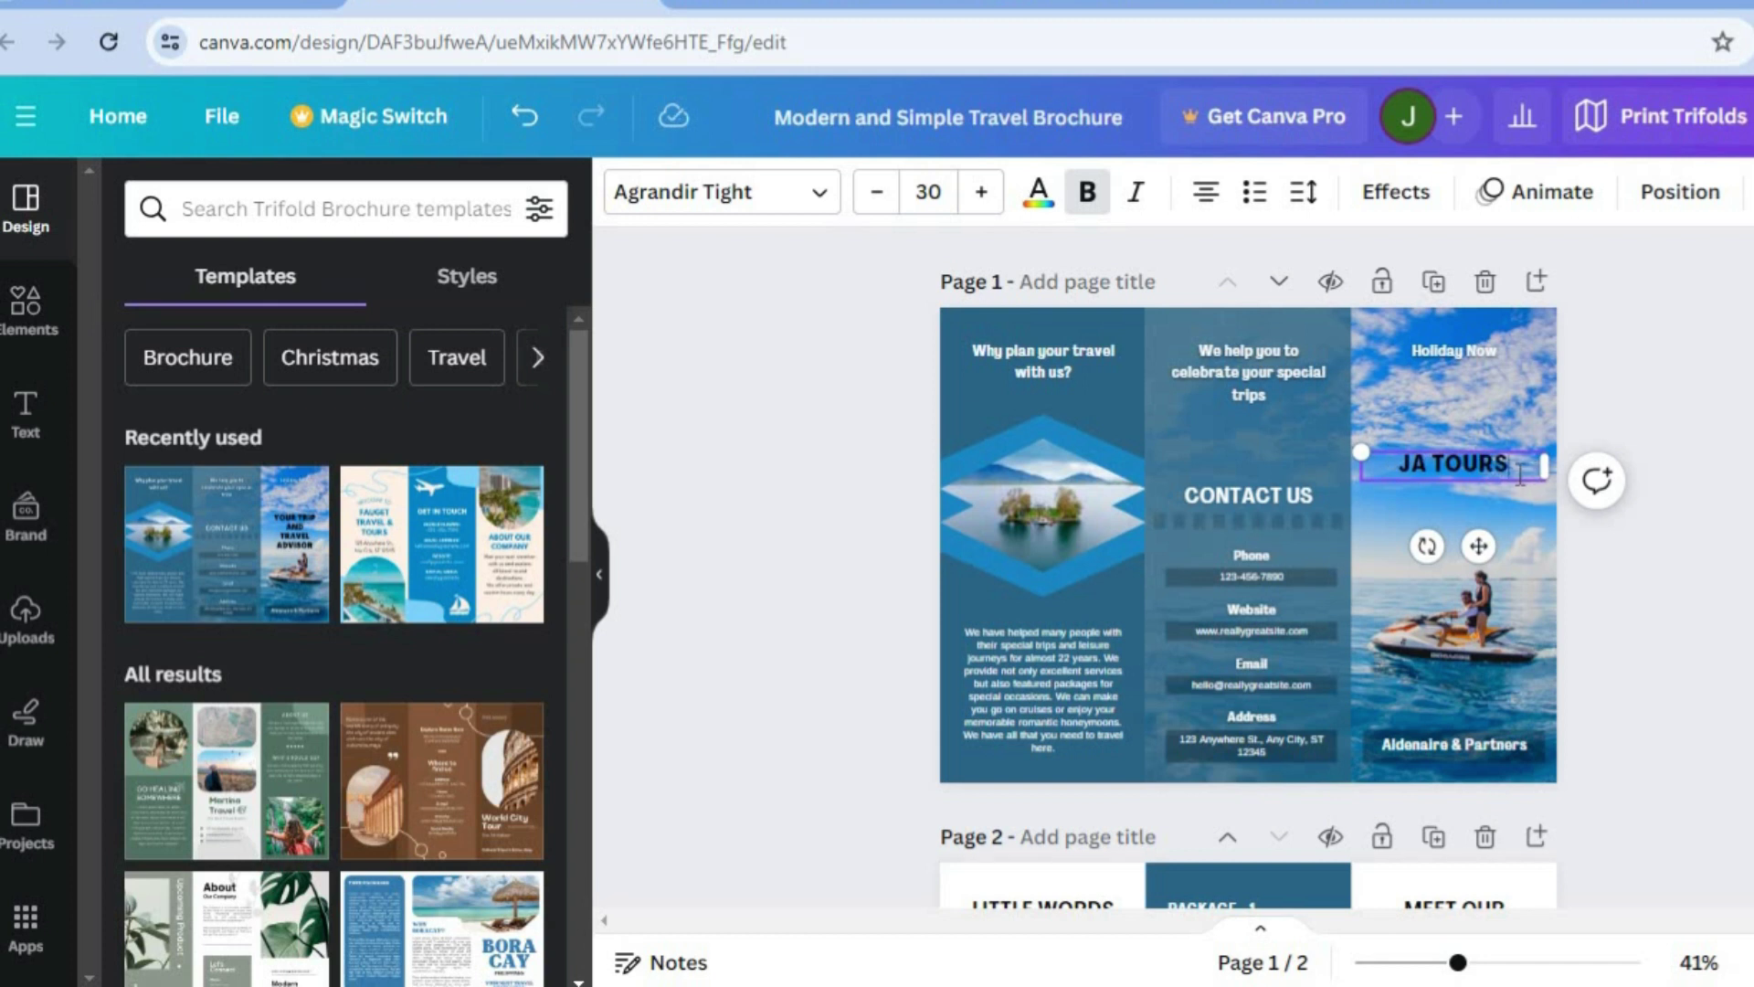
{"action": "left_click_drag", "start_coordinate": [1521, 475], "coordinate": [1375, 468]}
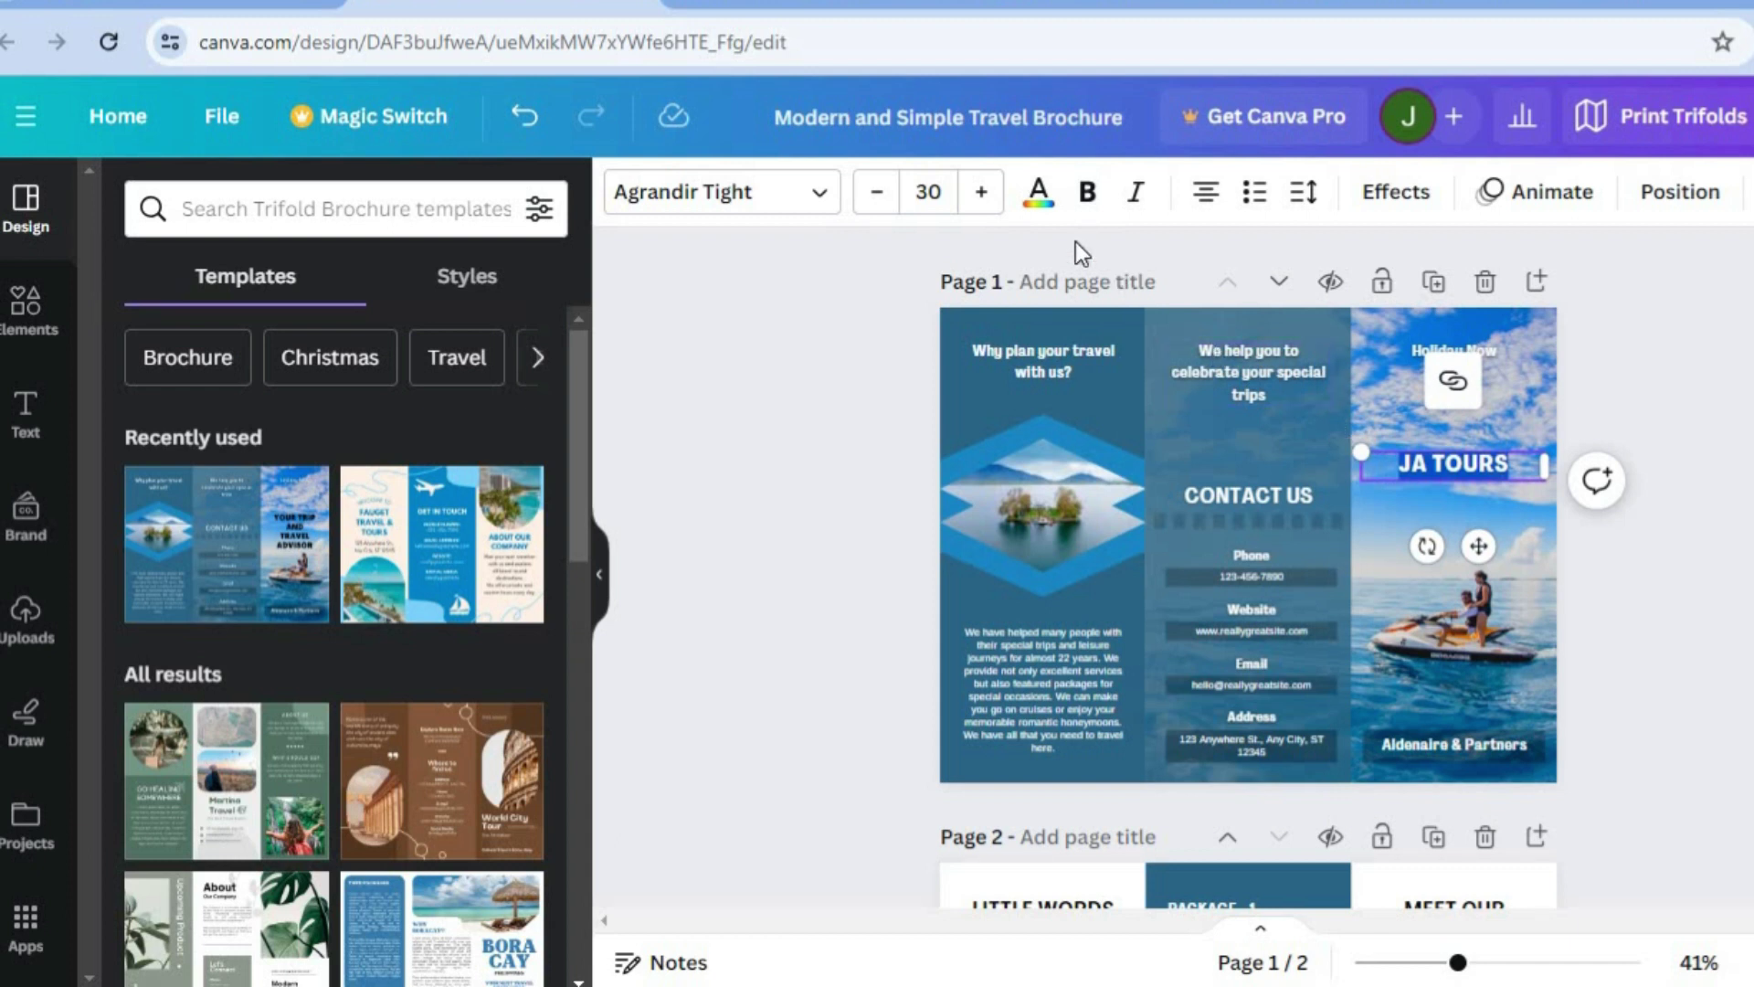
- Browse the text colour palette for the JA TOURS headline without applying a colour
{"action": "left_click", "coordinate": [1039, 203]}
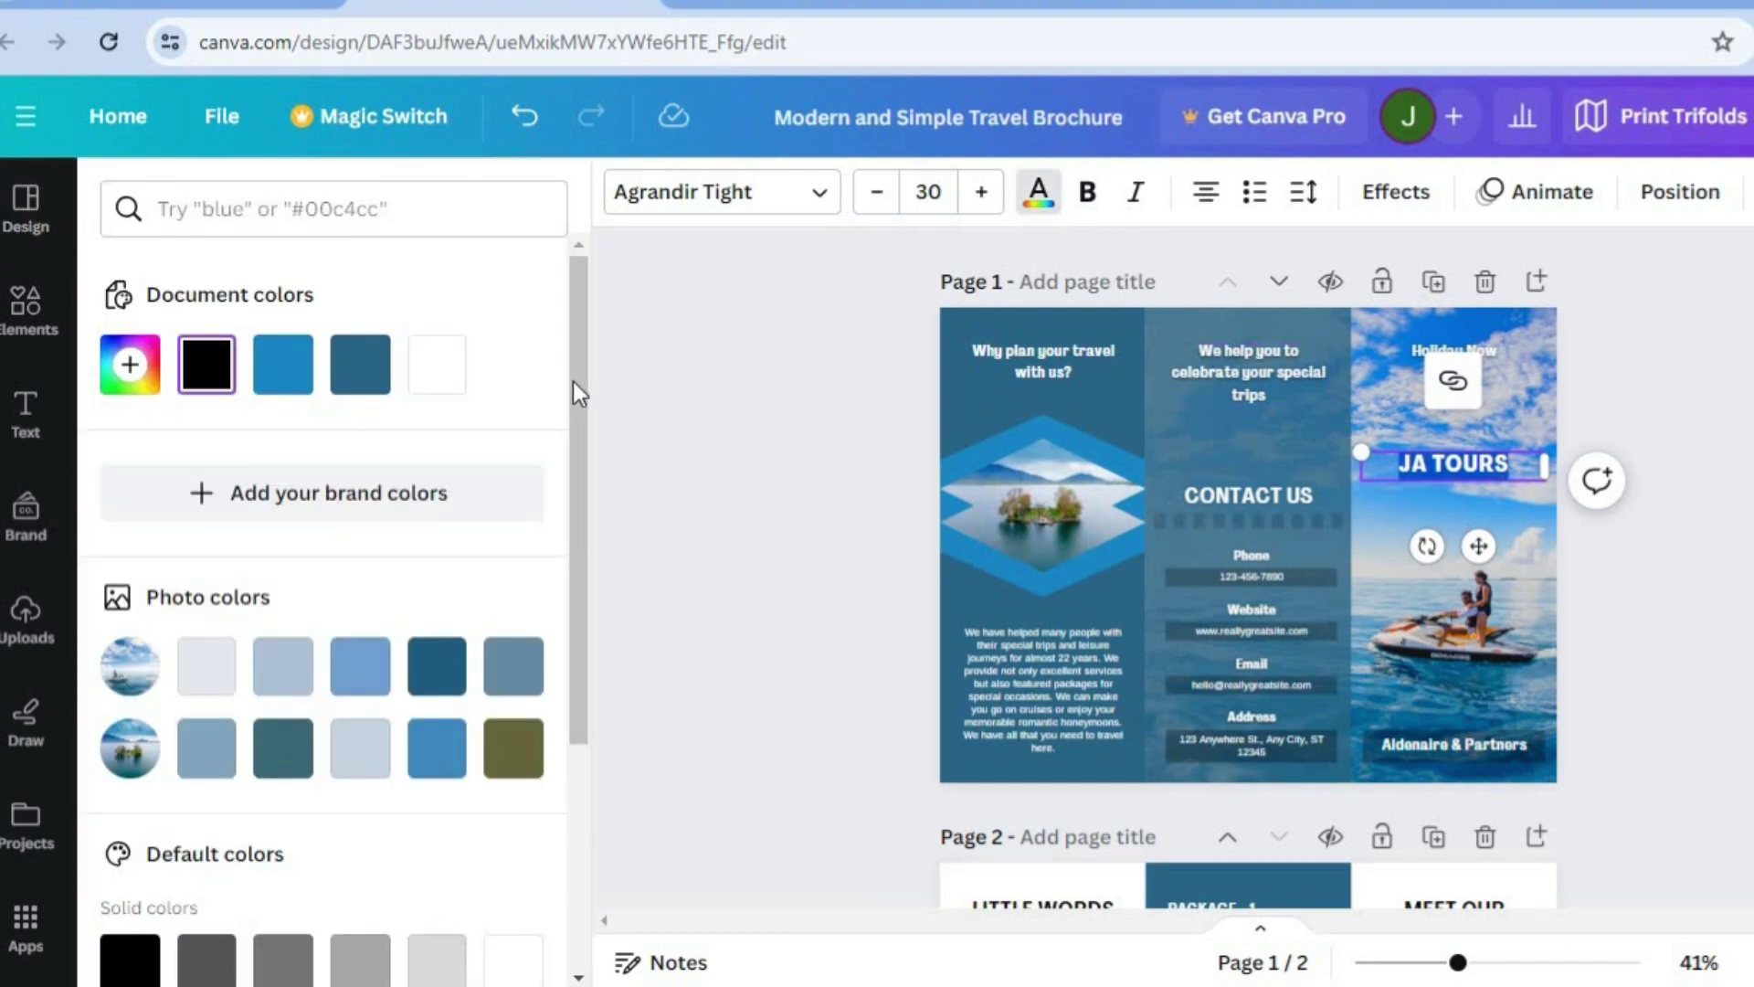
{"action": "scroll", "coordinate": [556, 694], "scroll_direction": "down", "scroll_amount": 4}
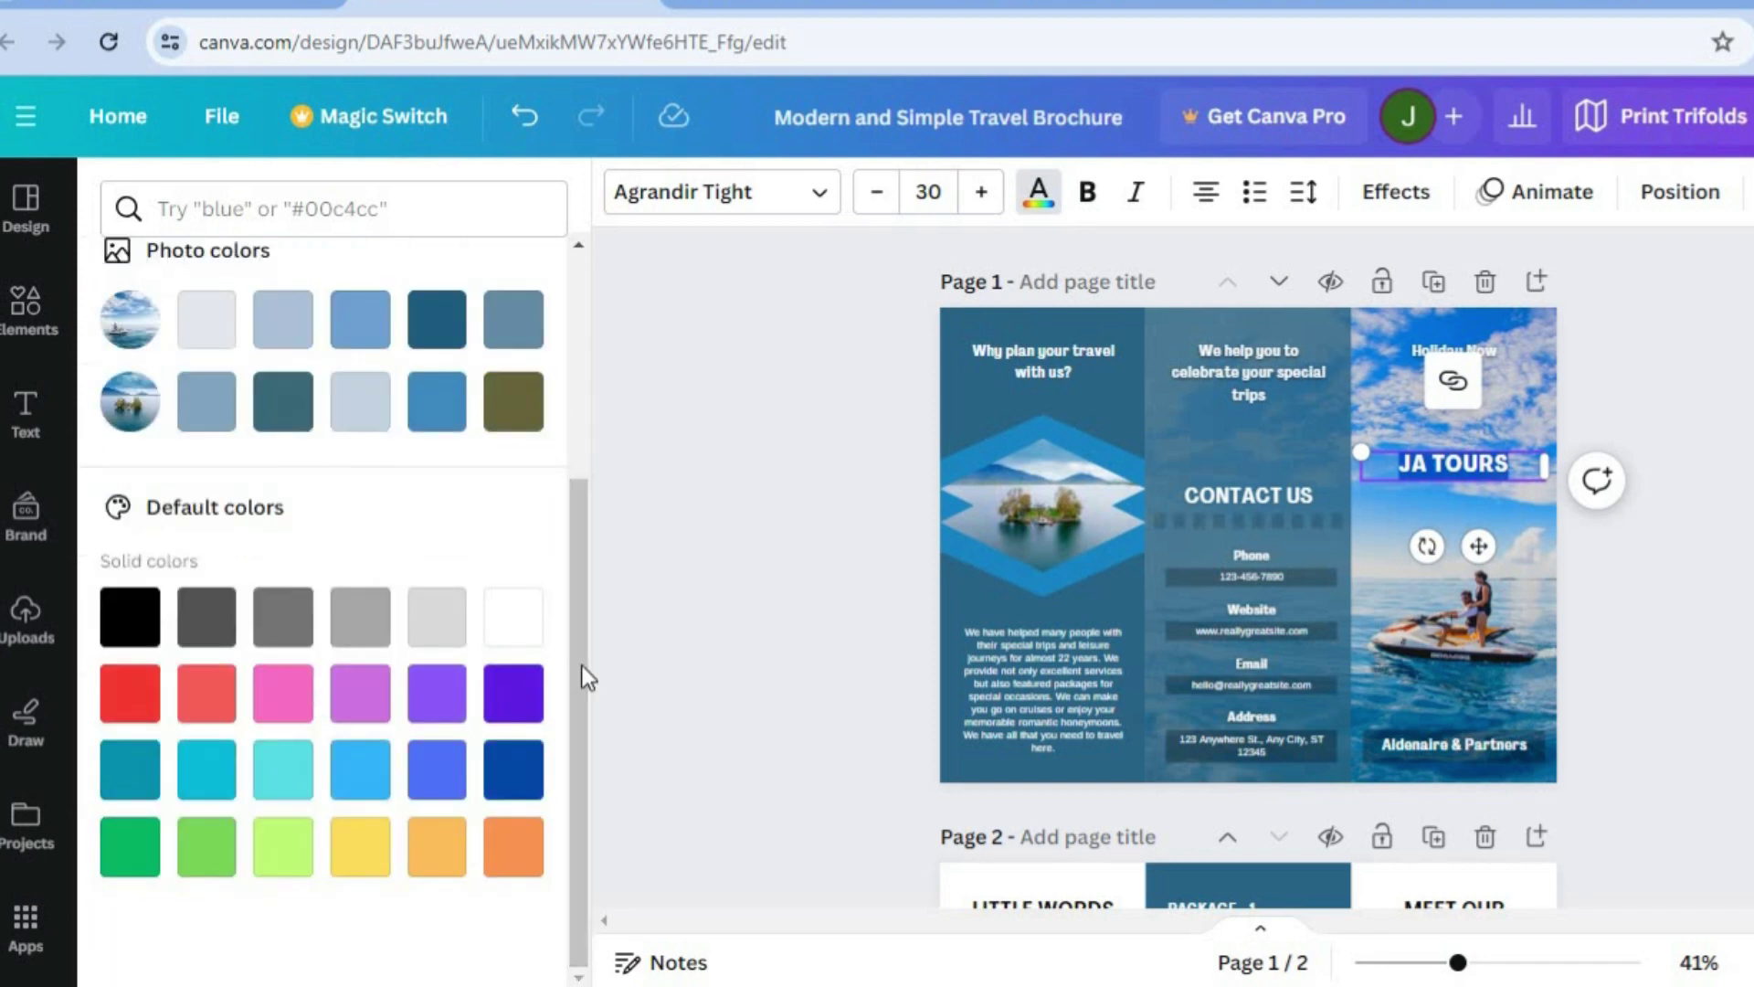
{"action": "scroll", "coordinate": [590, 458], "scroll_direction": "up", "scroll_amount": 4}
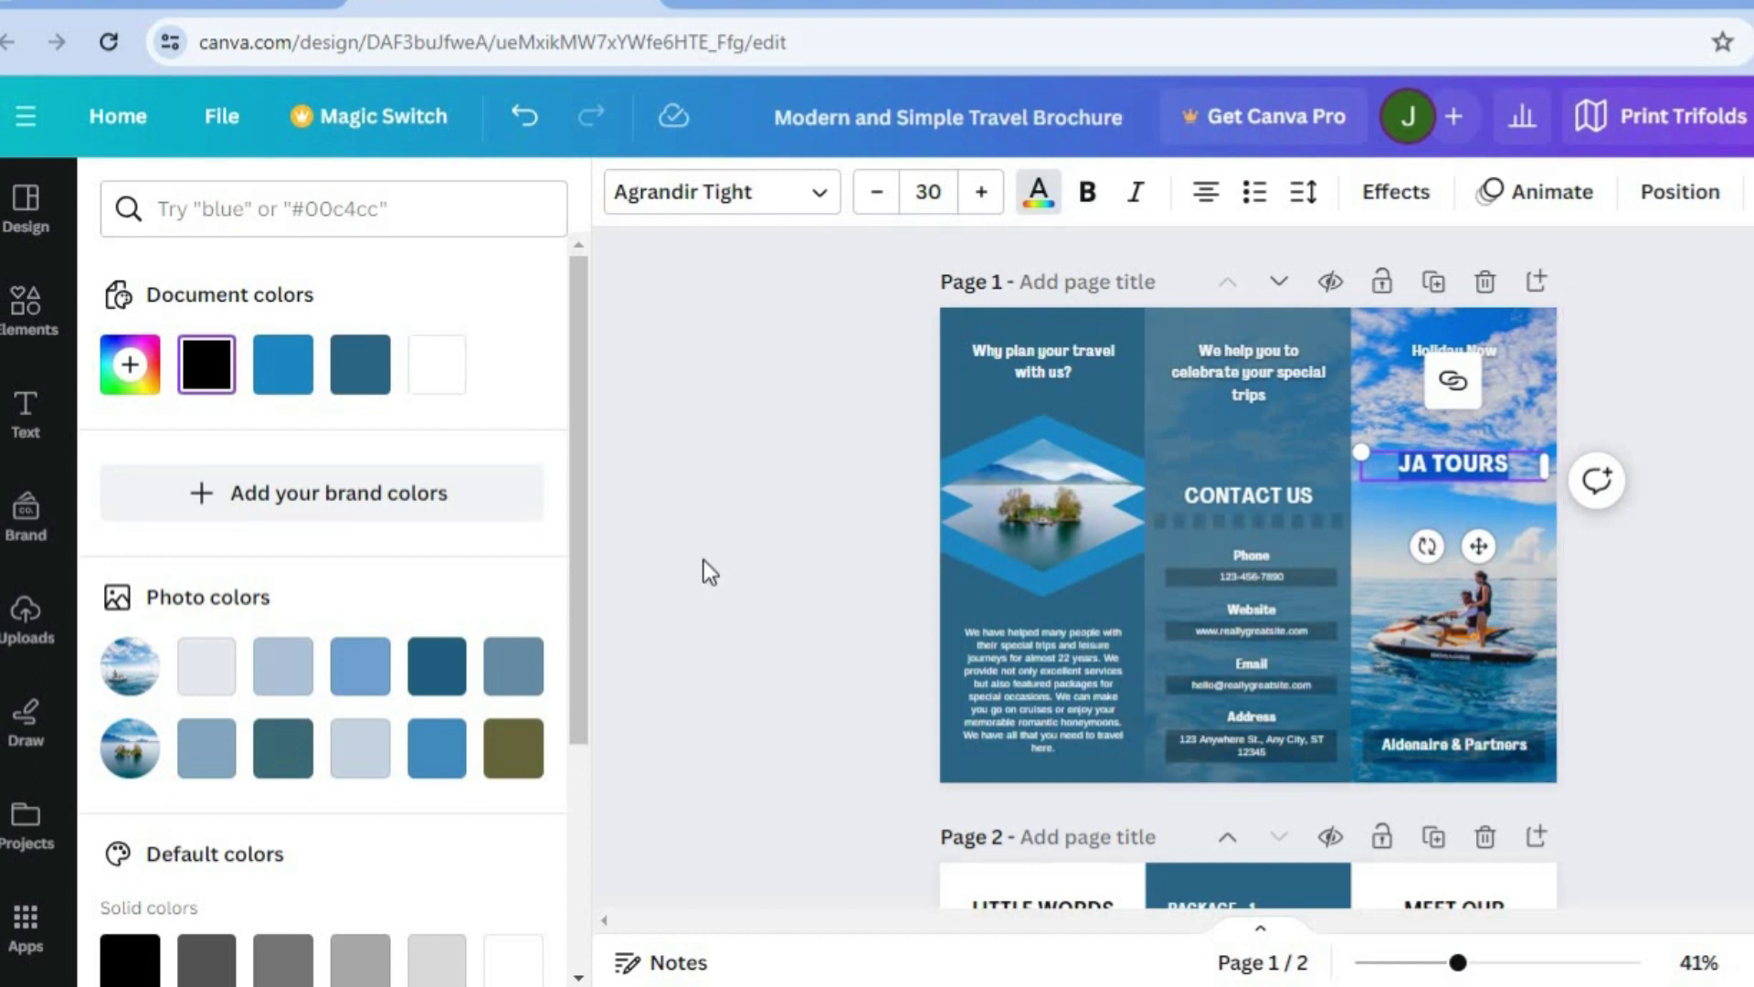
- Check the empty Uploads library, then look at the Pixabay page for a photo
{"action": "left_click", "coordinate": [47, 635]}
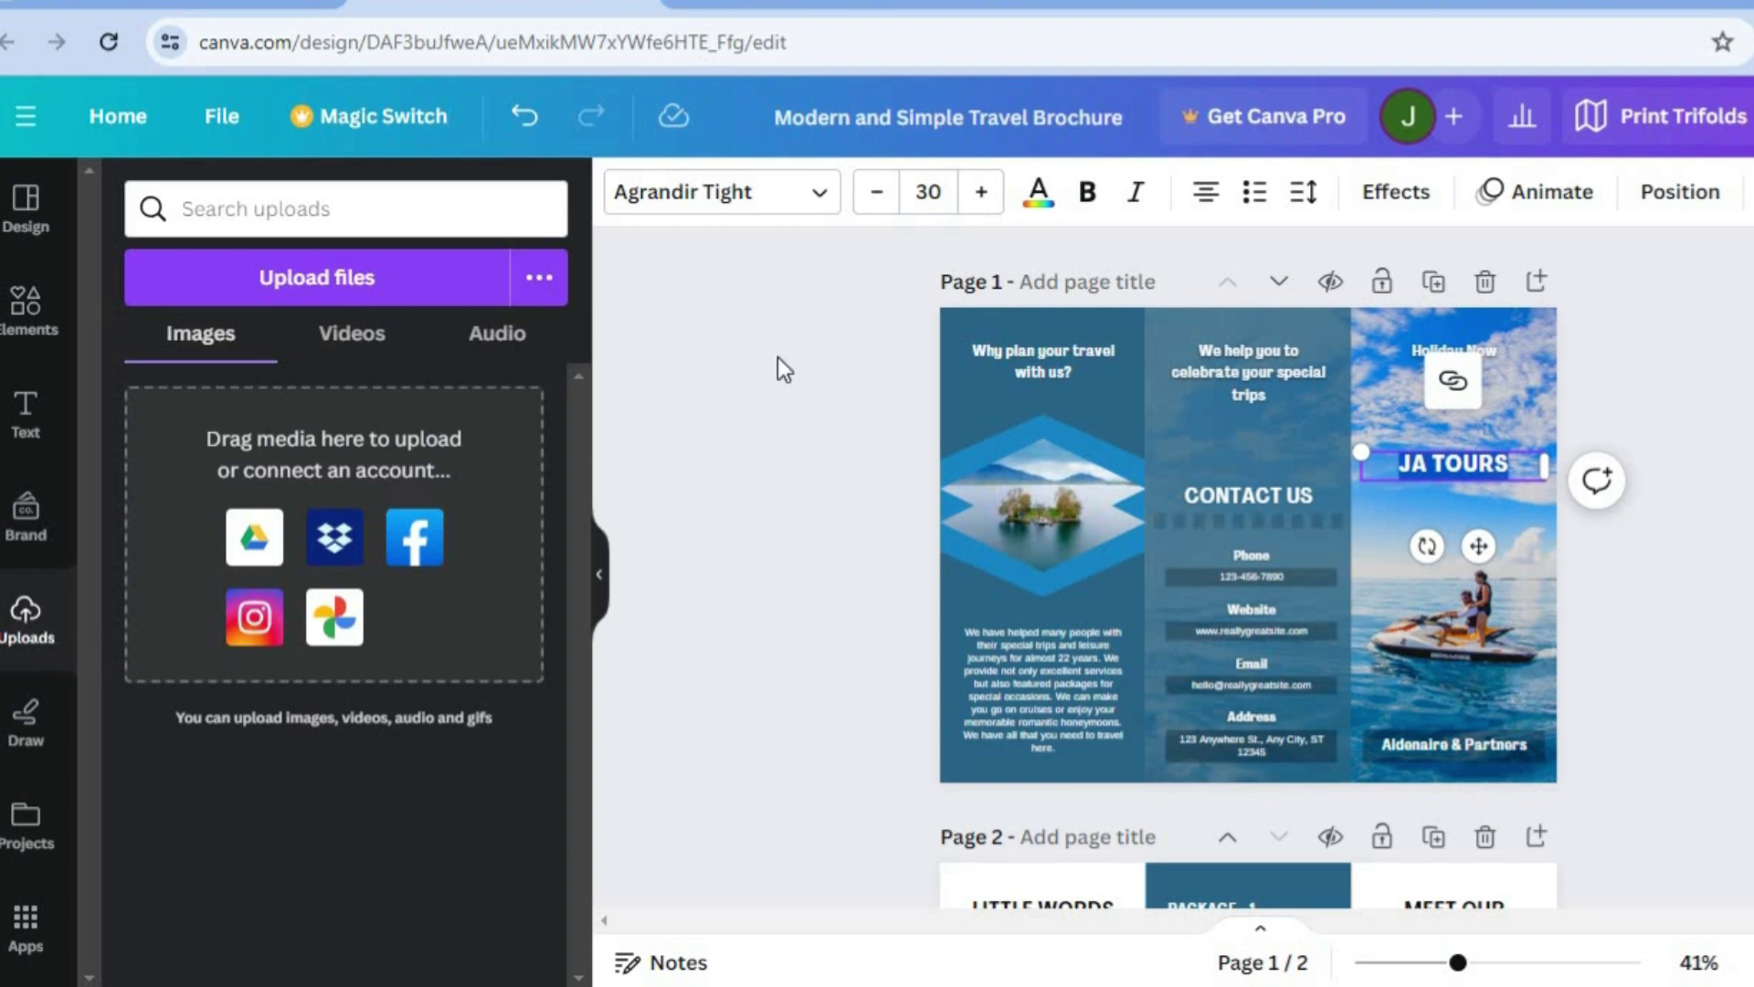
{"action": "left_click", "coordinate": [772, 2]}
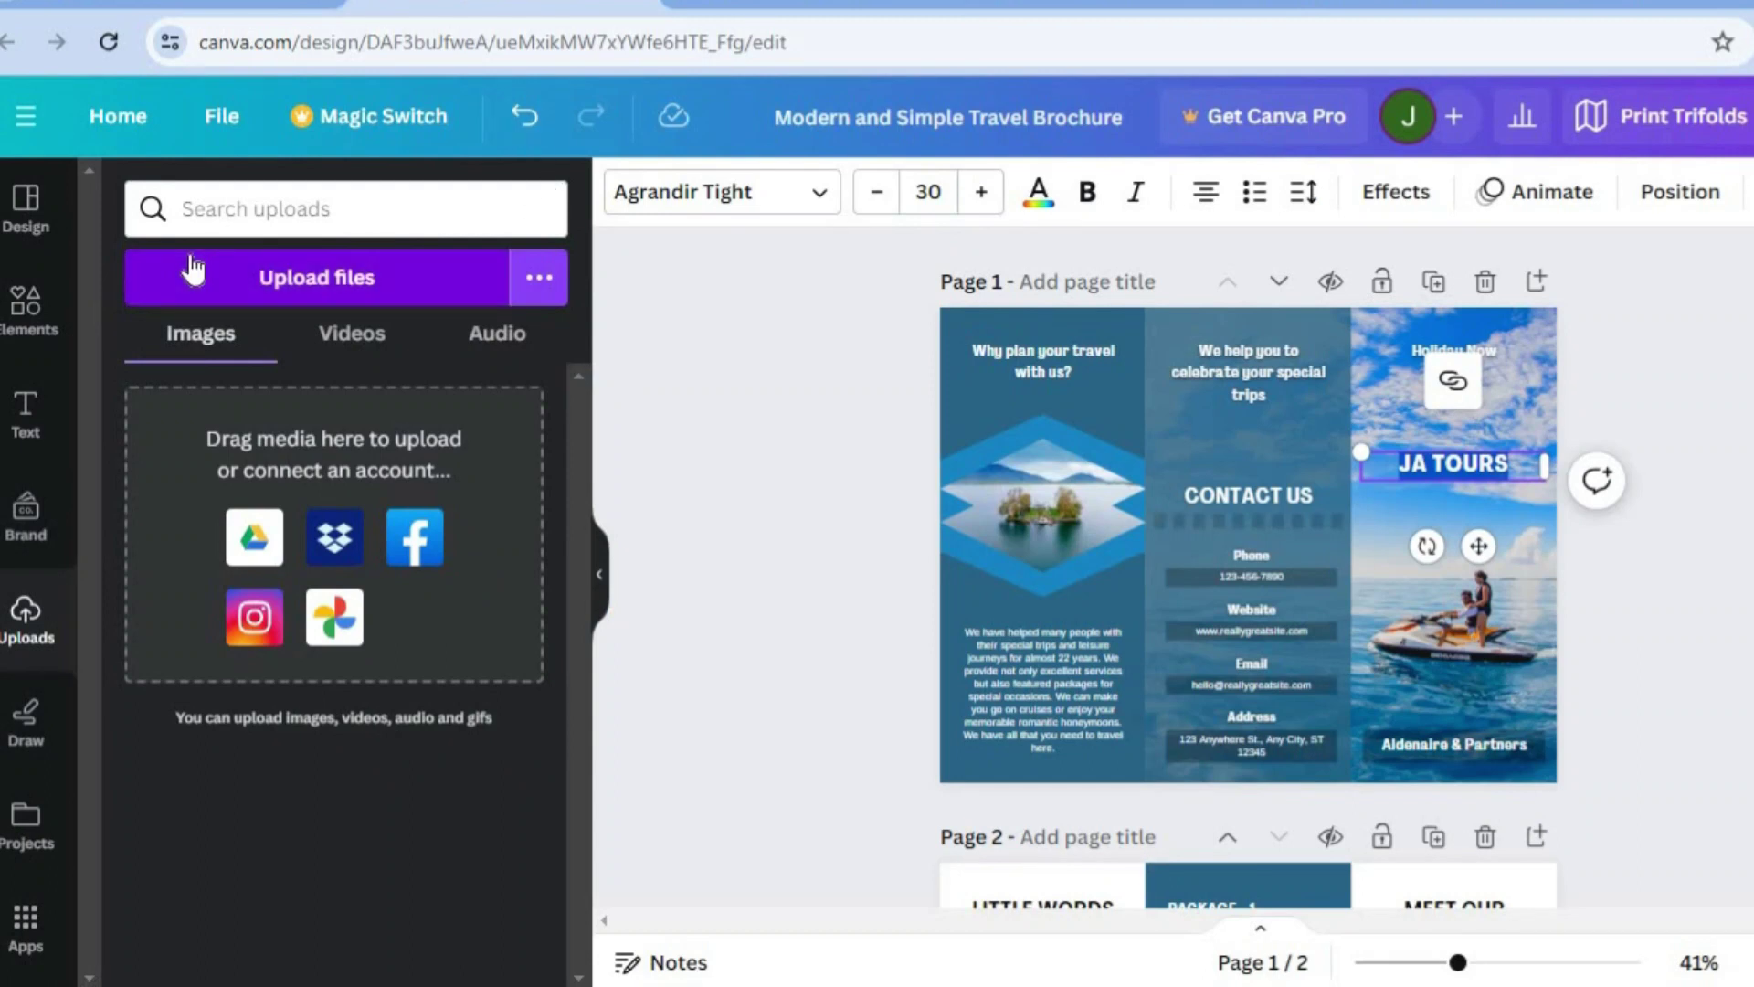
- Search the Elements library for 'island' and show all island photo results
{"action": "left_click", "coordinate": [38, 313]}
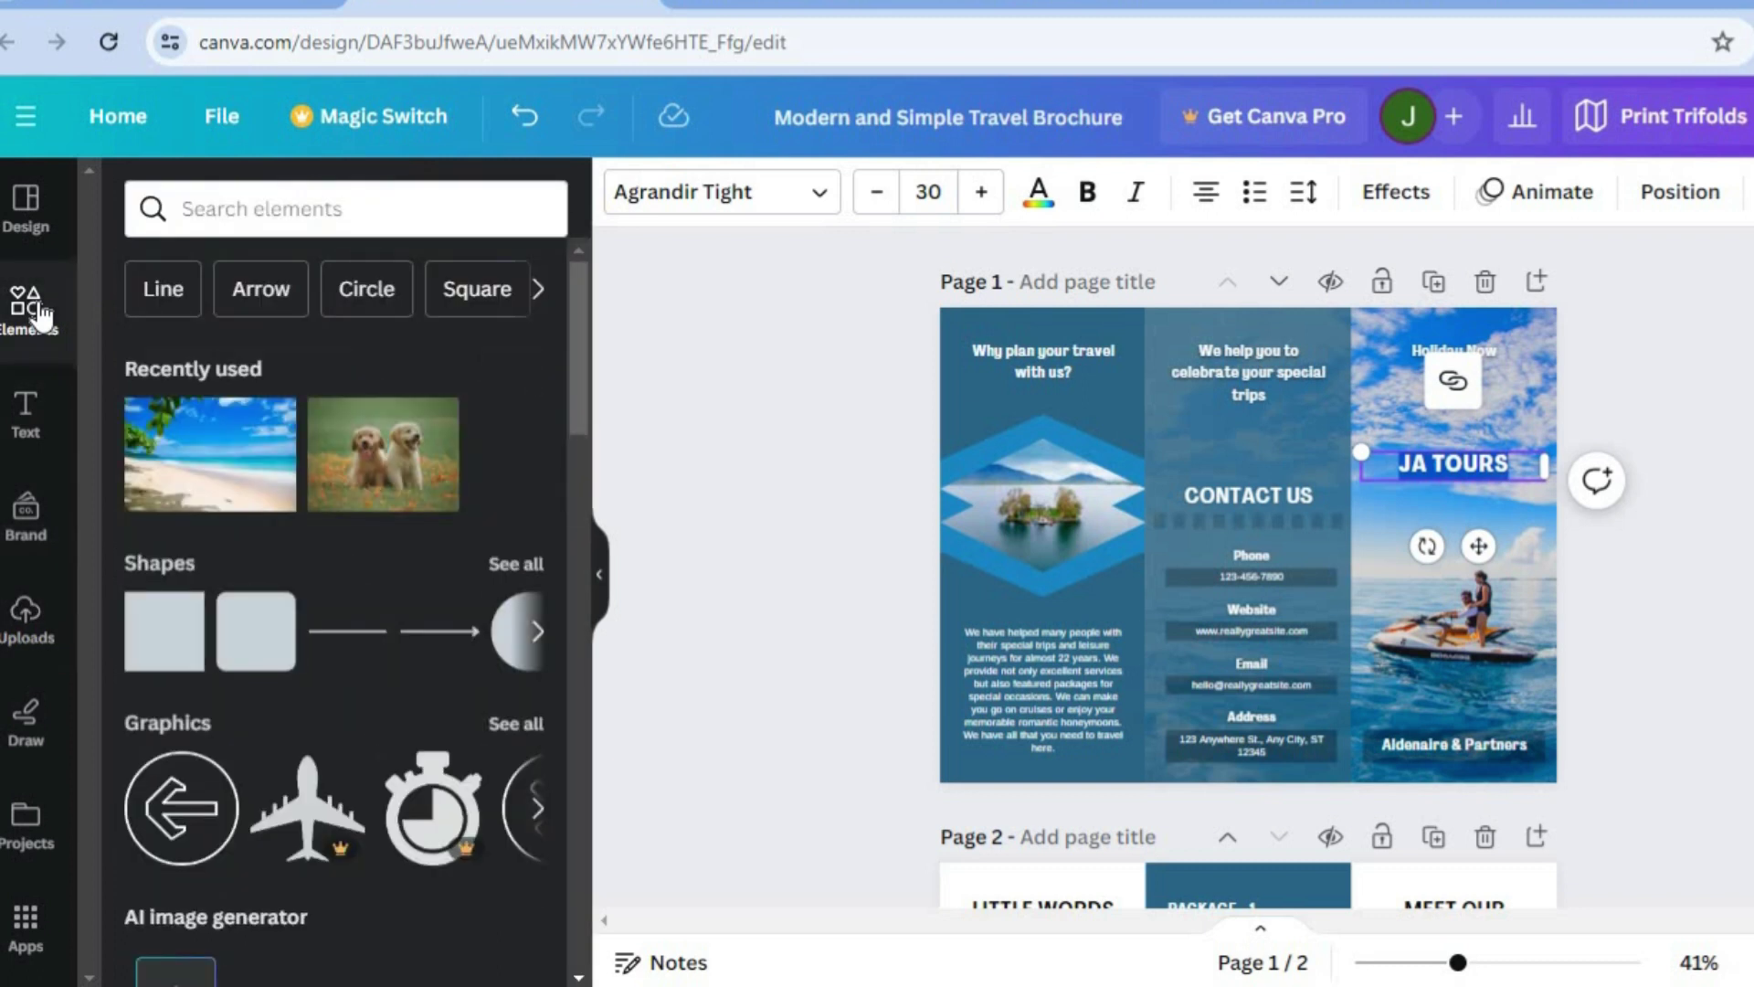
{"action": "left_click", "coordinate": [246, 219]}
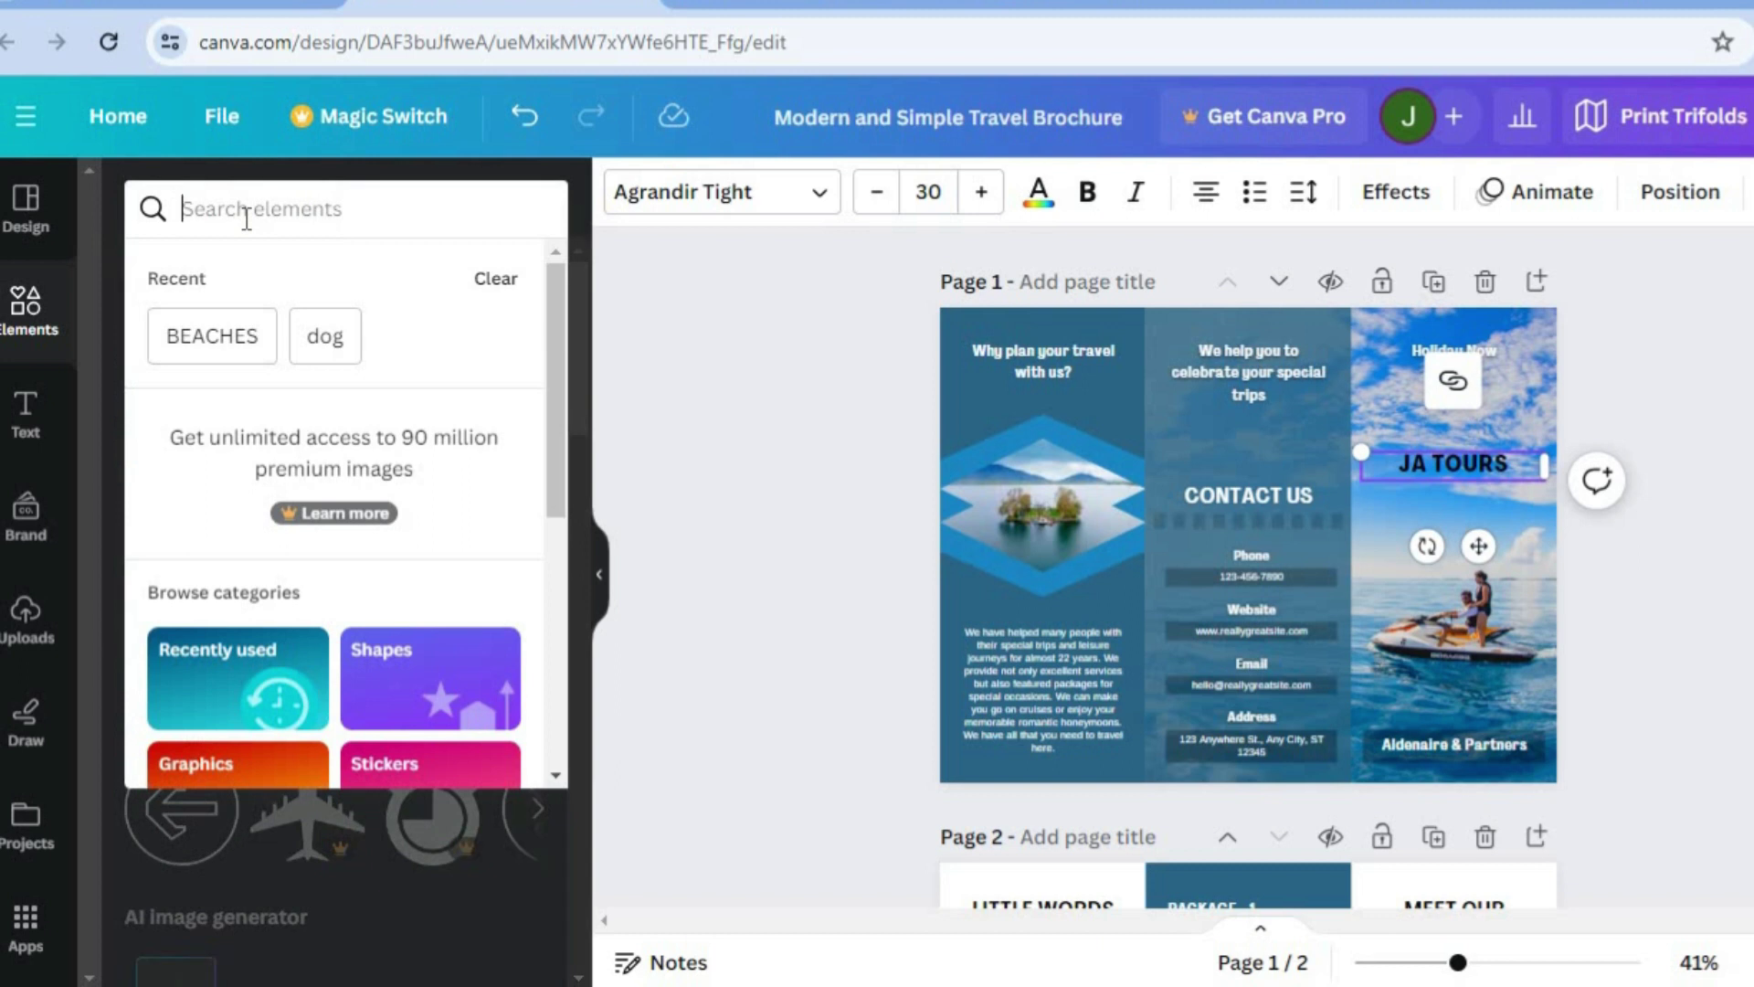
{"action": "type", "text": "IS"}
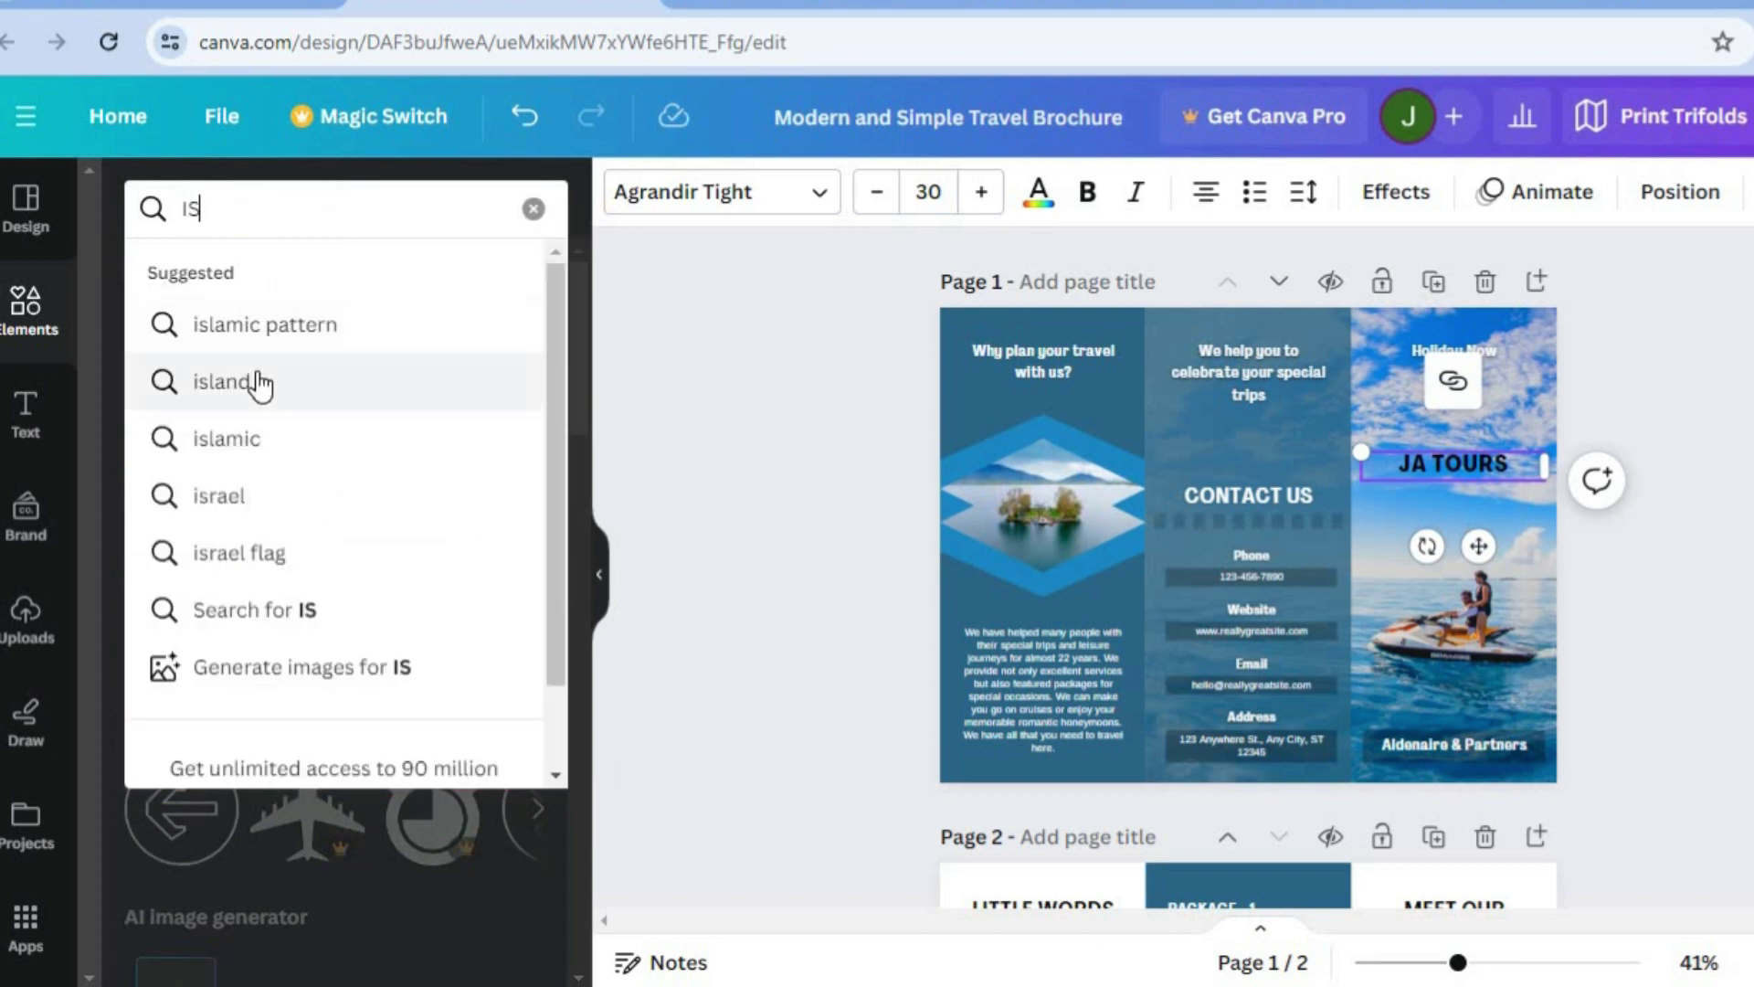
{"action": "left_click", "coordinate": [259, 382]}
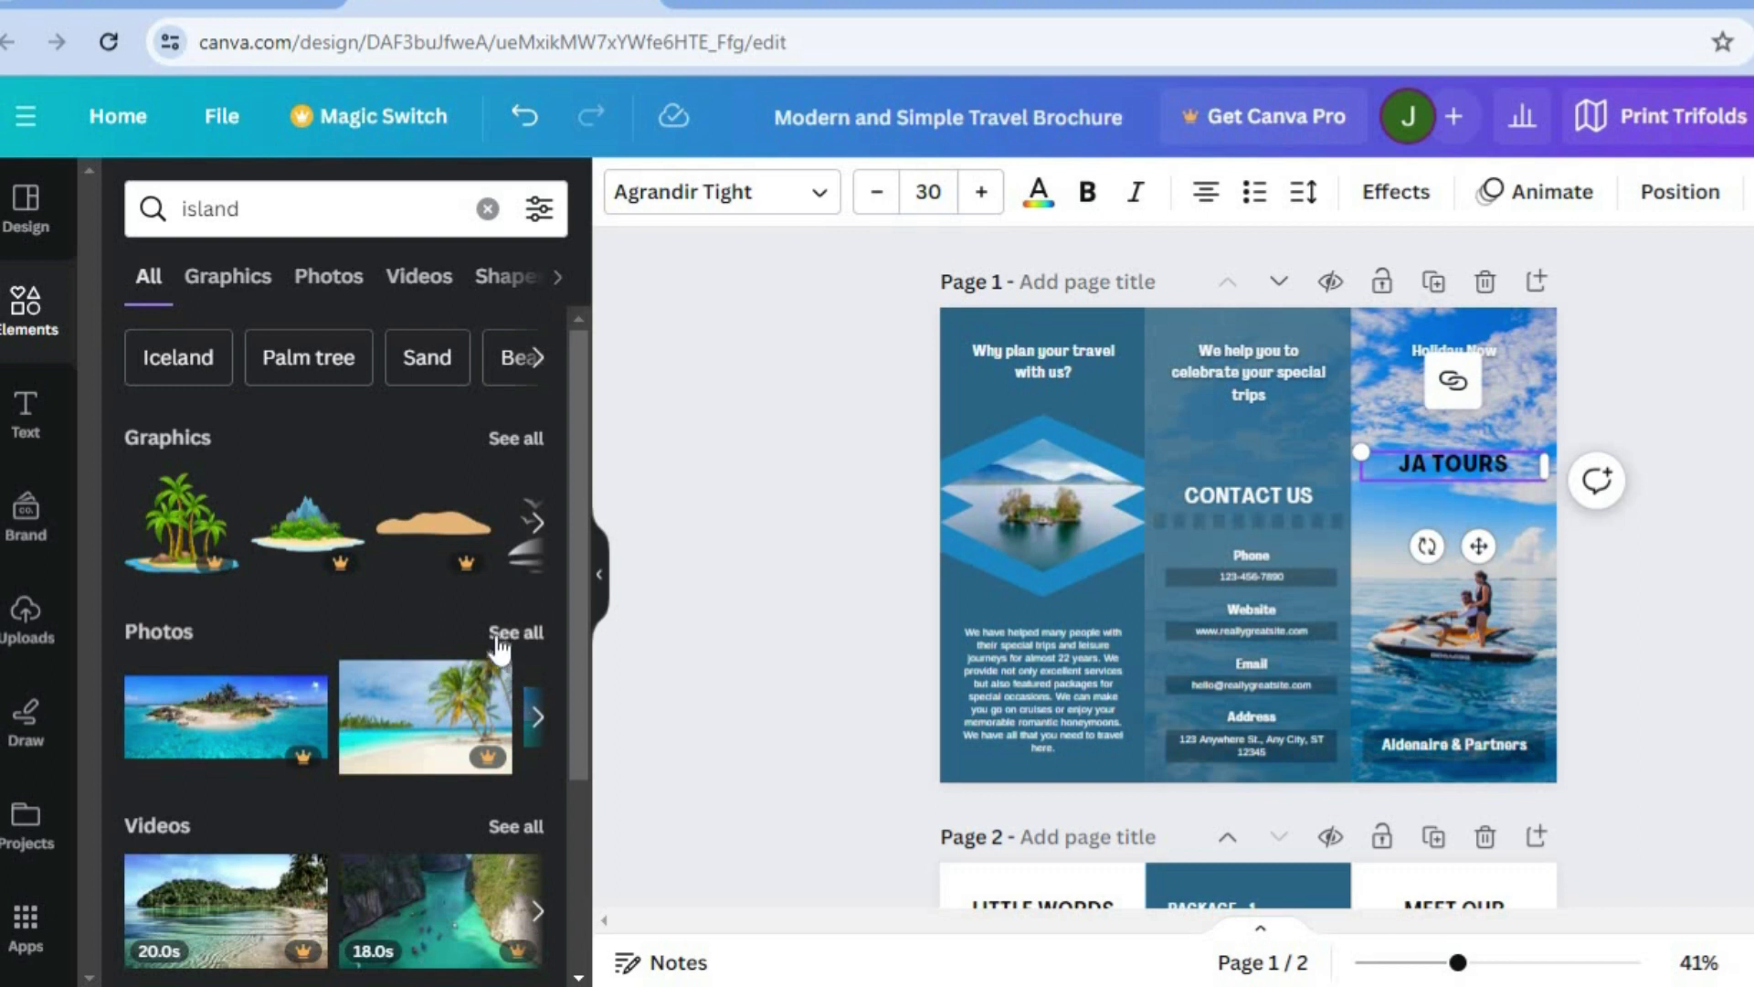
{"action": "left_click", "coordinate": [498, 636]}
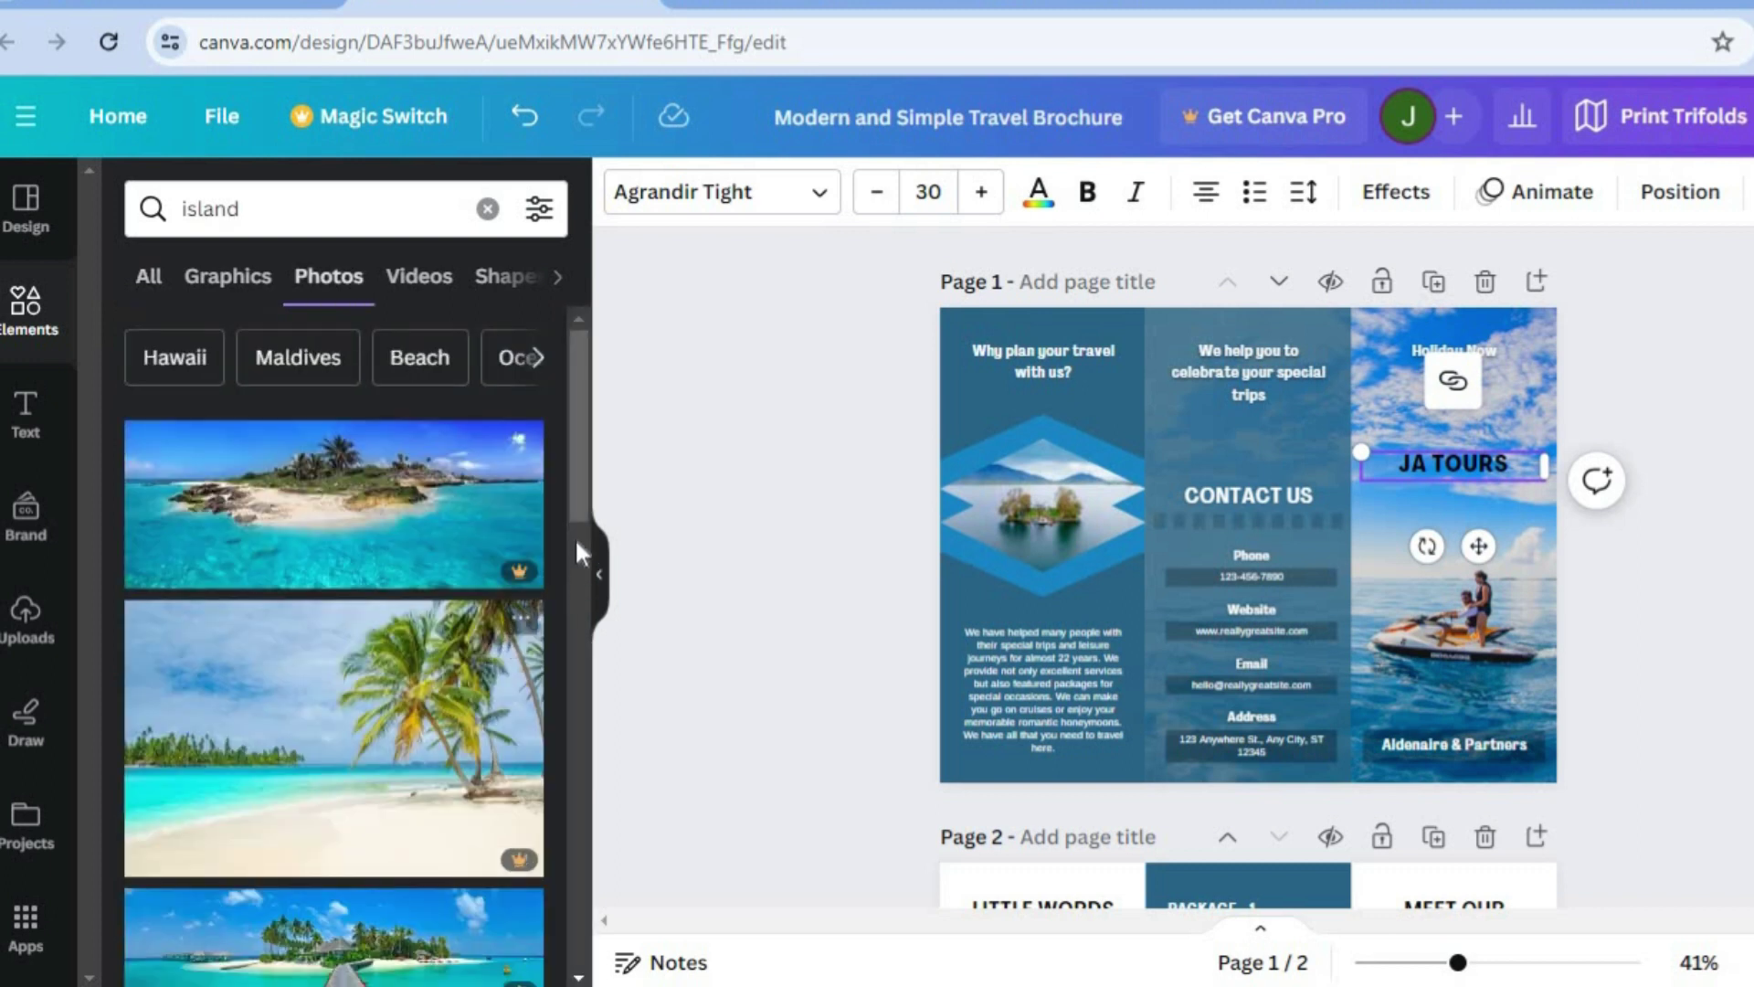
{"action": "scroll", "coordinate": [578, 477], "scroll_direction": "down", "scroll_amount": 3}
{"action": "scroll", "coordinate": [572, 660], "scroll_direction": "down", "scroll_amount": 5}
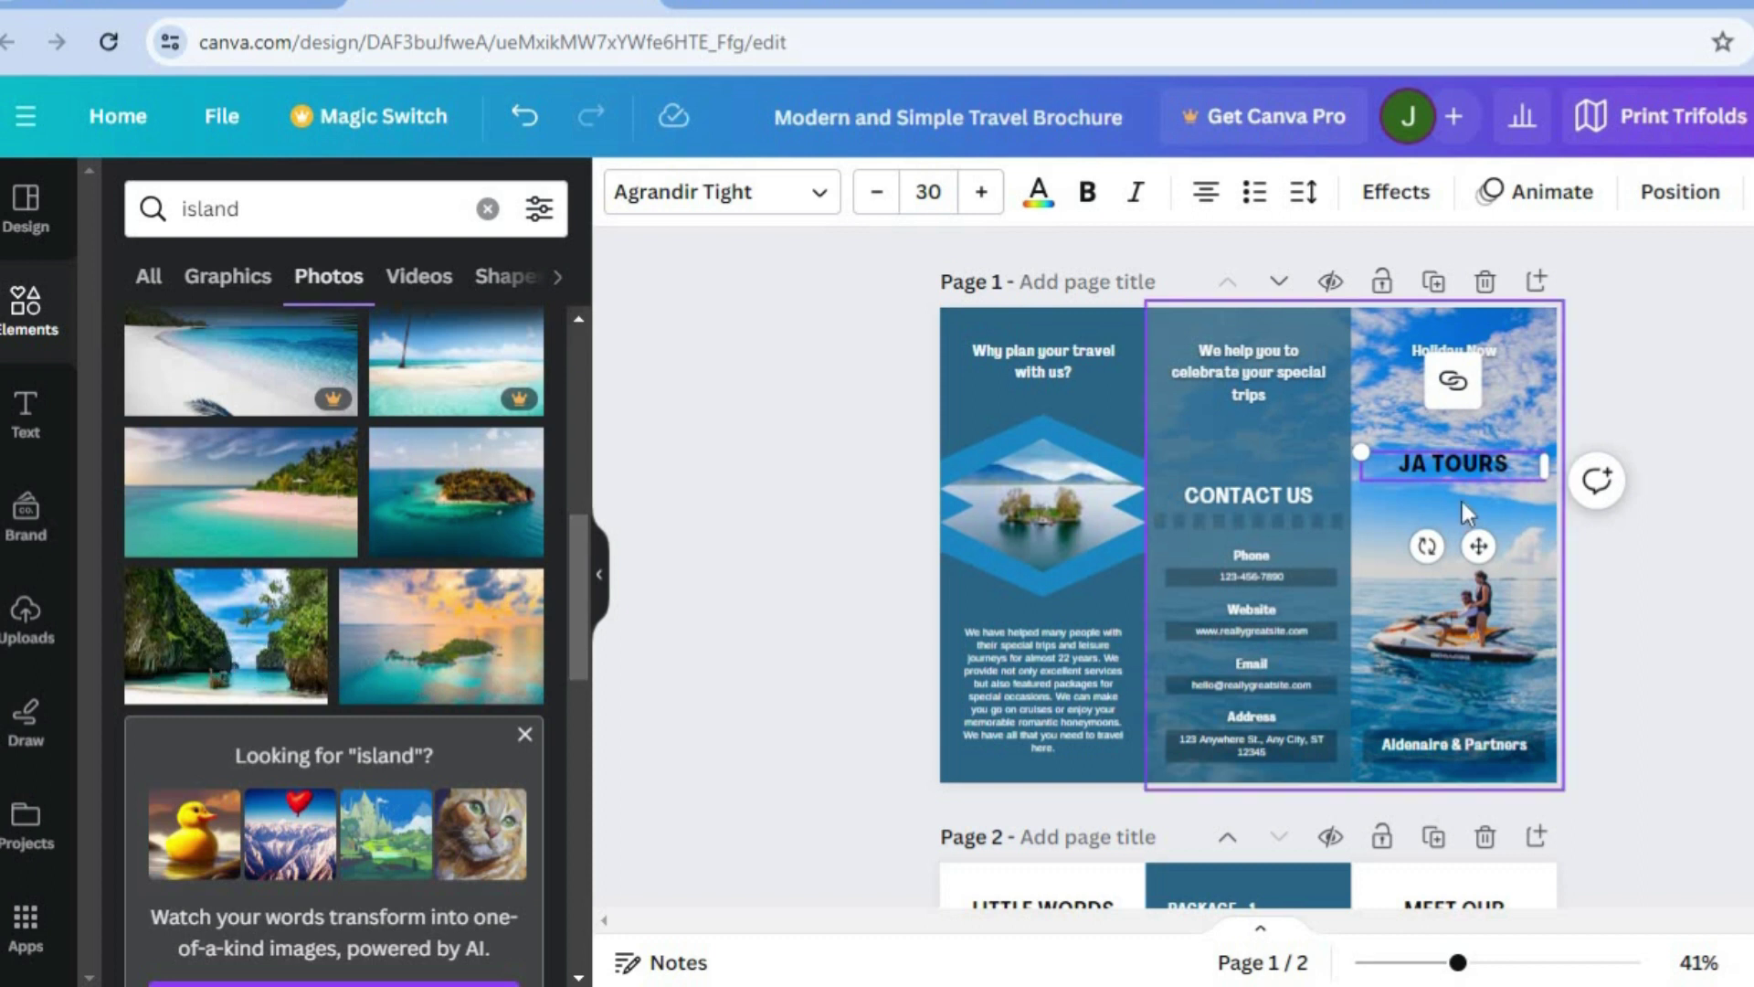
- Replace the jet-ski cover photo with the rocky island photo and shift it right
{"action": "left_click", "coordinate": [1496, 324]}
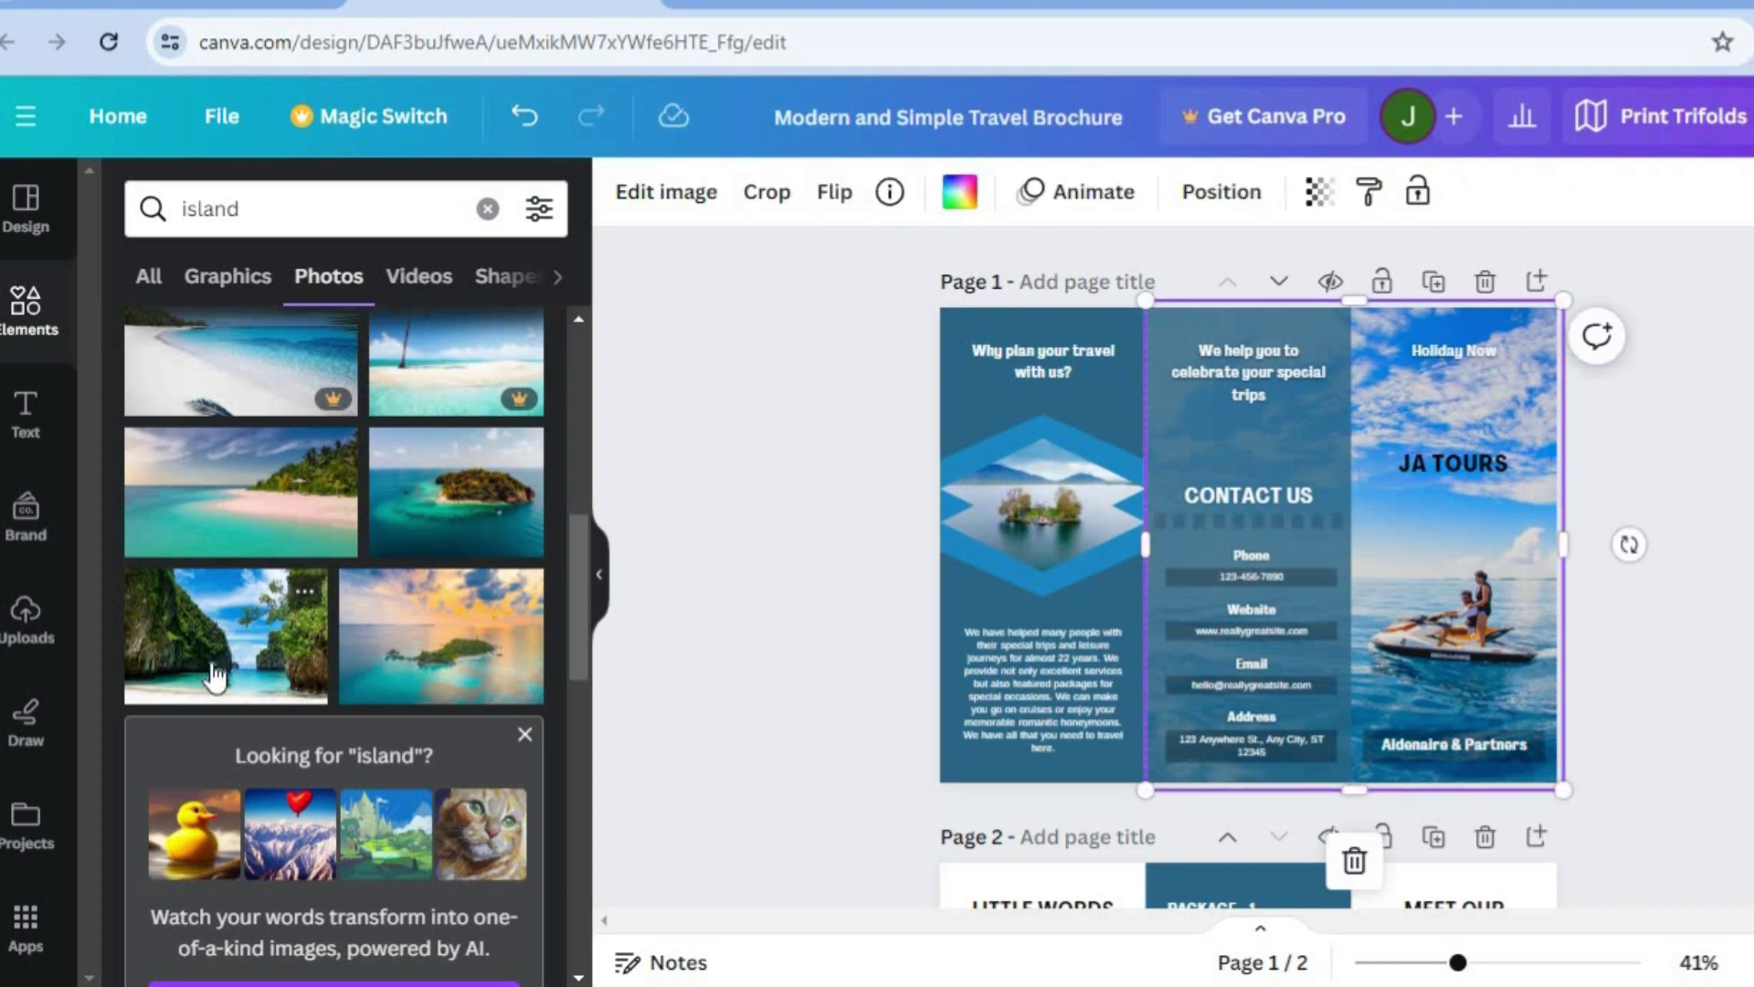
{"action": "left_click_drag", "start_coordinate": [214, 681], "coordinate": [1380, 411]}
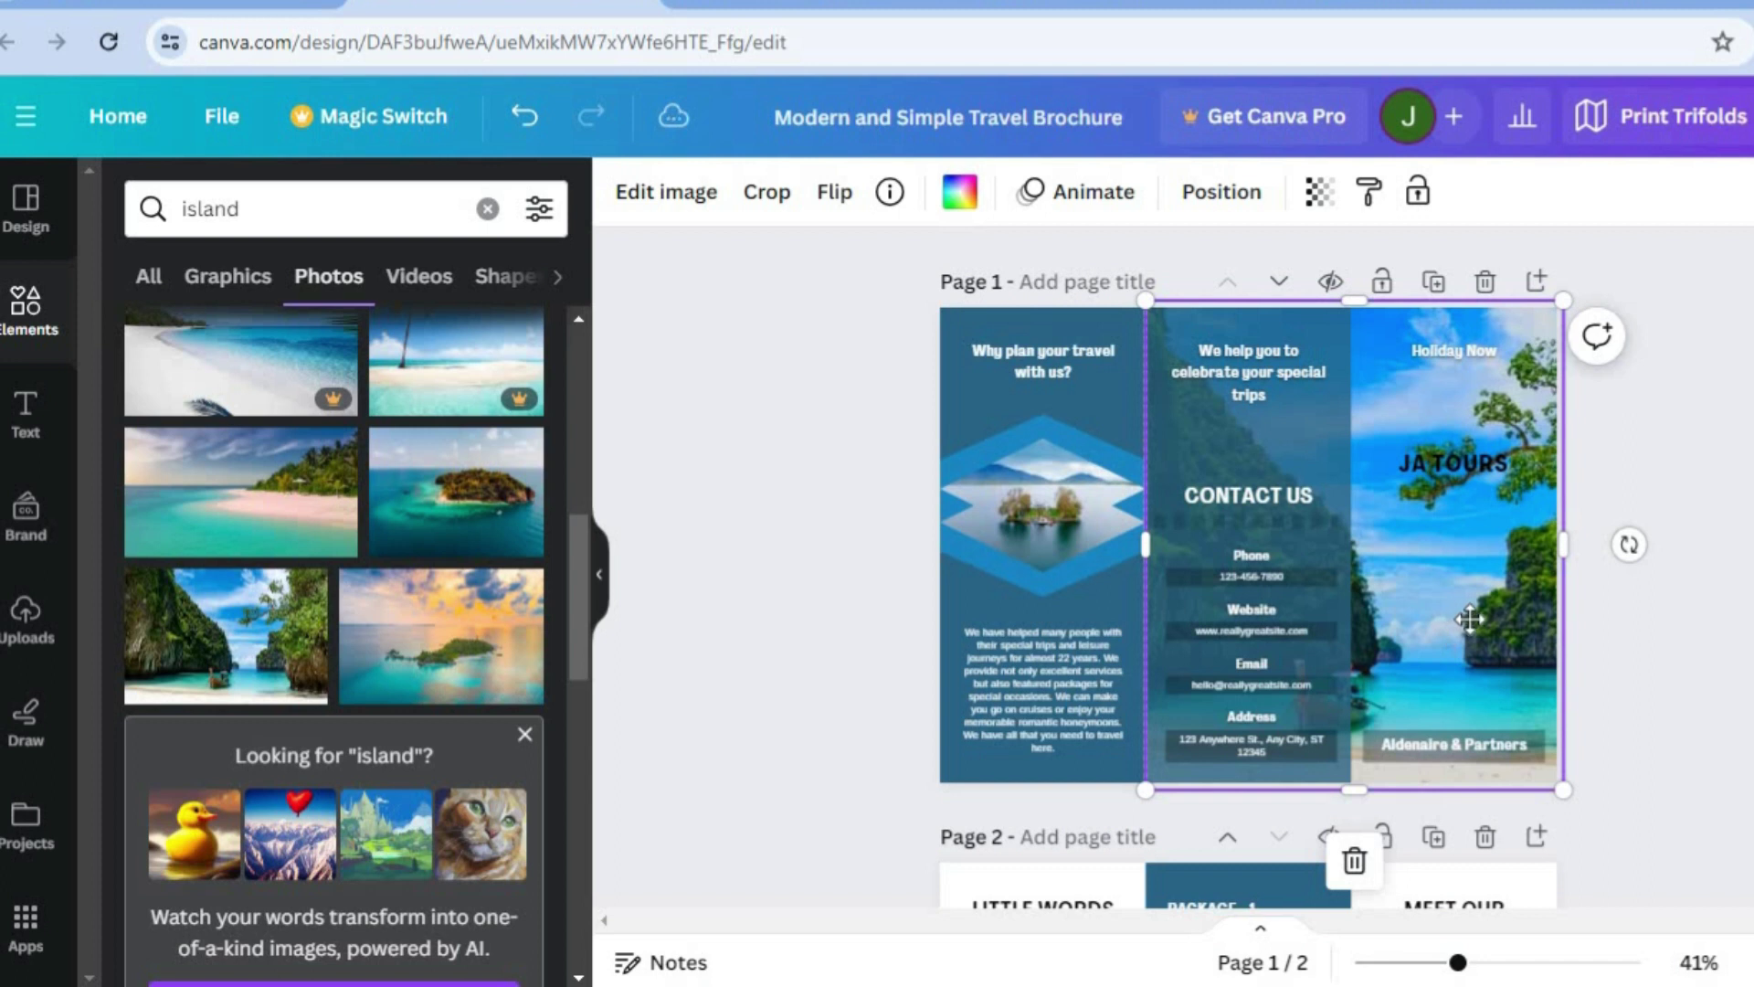
{"action": "left_click_drag", "start_coordinate": [1442, 631], "coordinate": [1598, 627]}
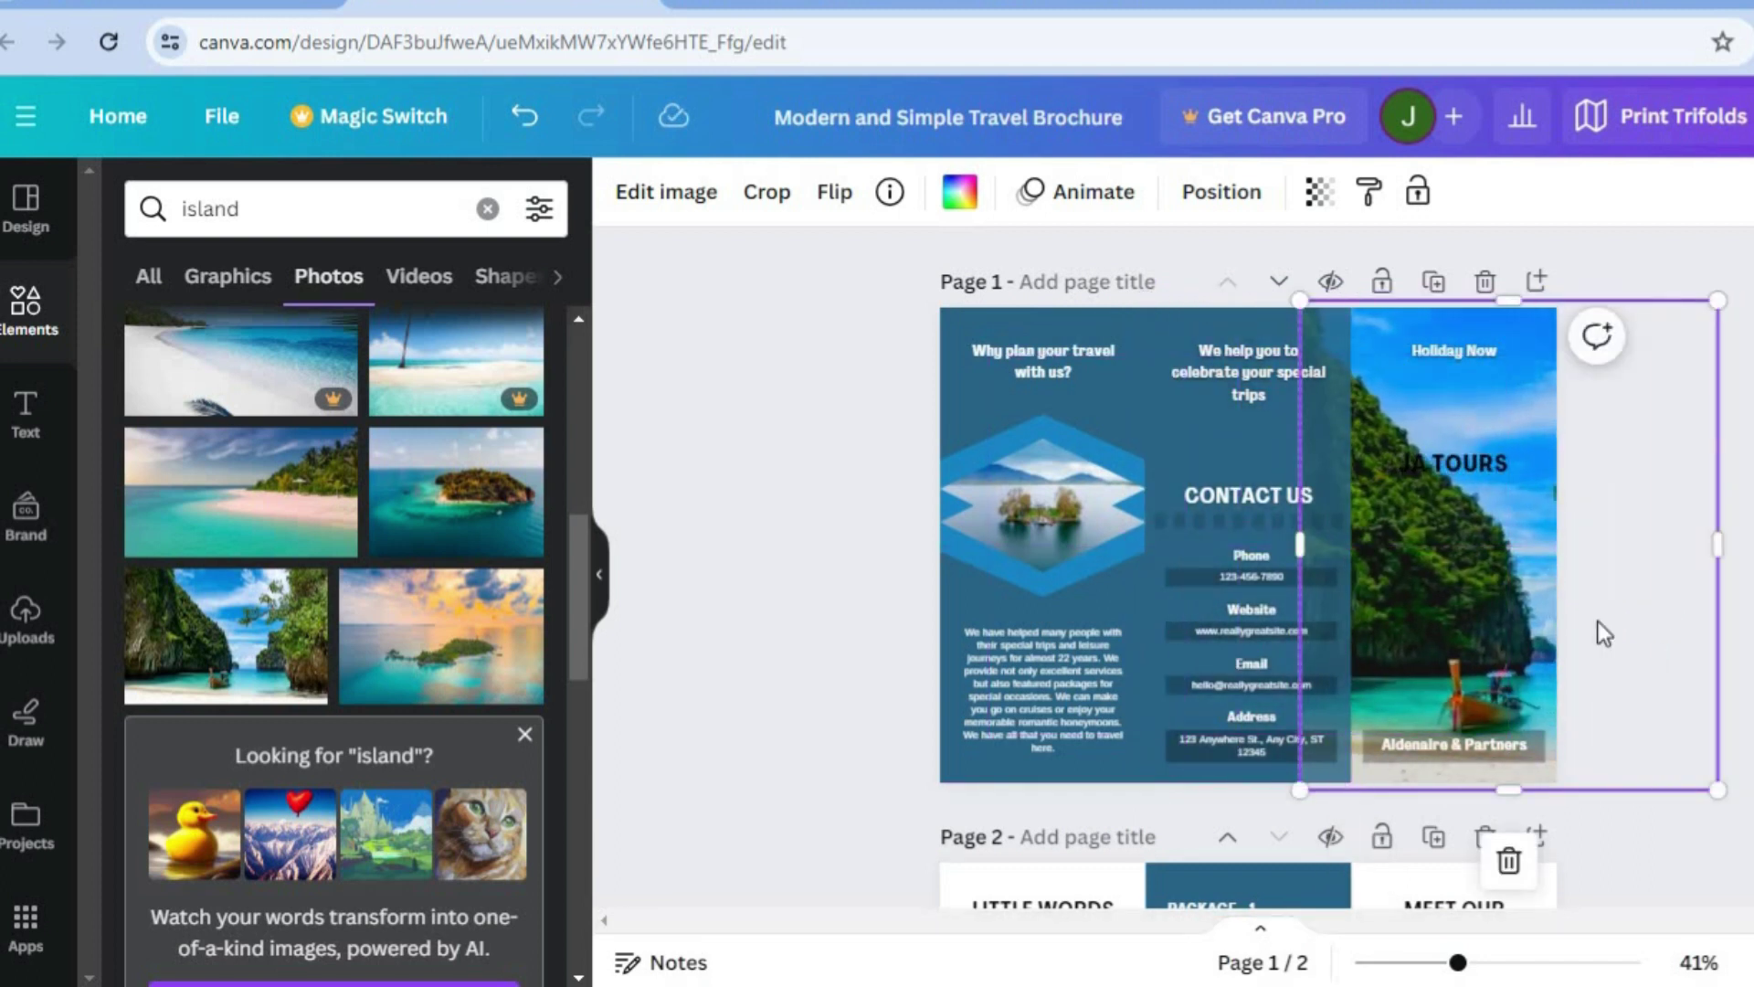
{"action": "left_click", "coordinate": [776, 607]}
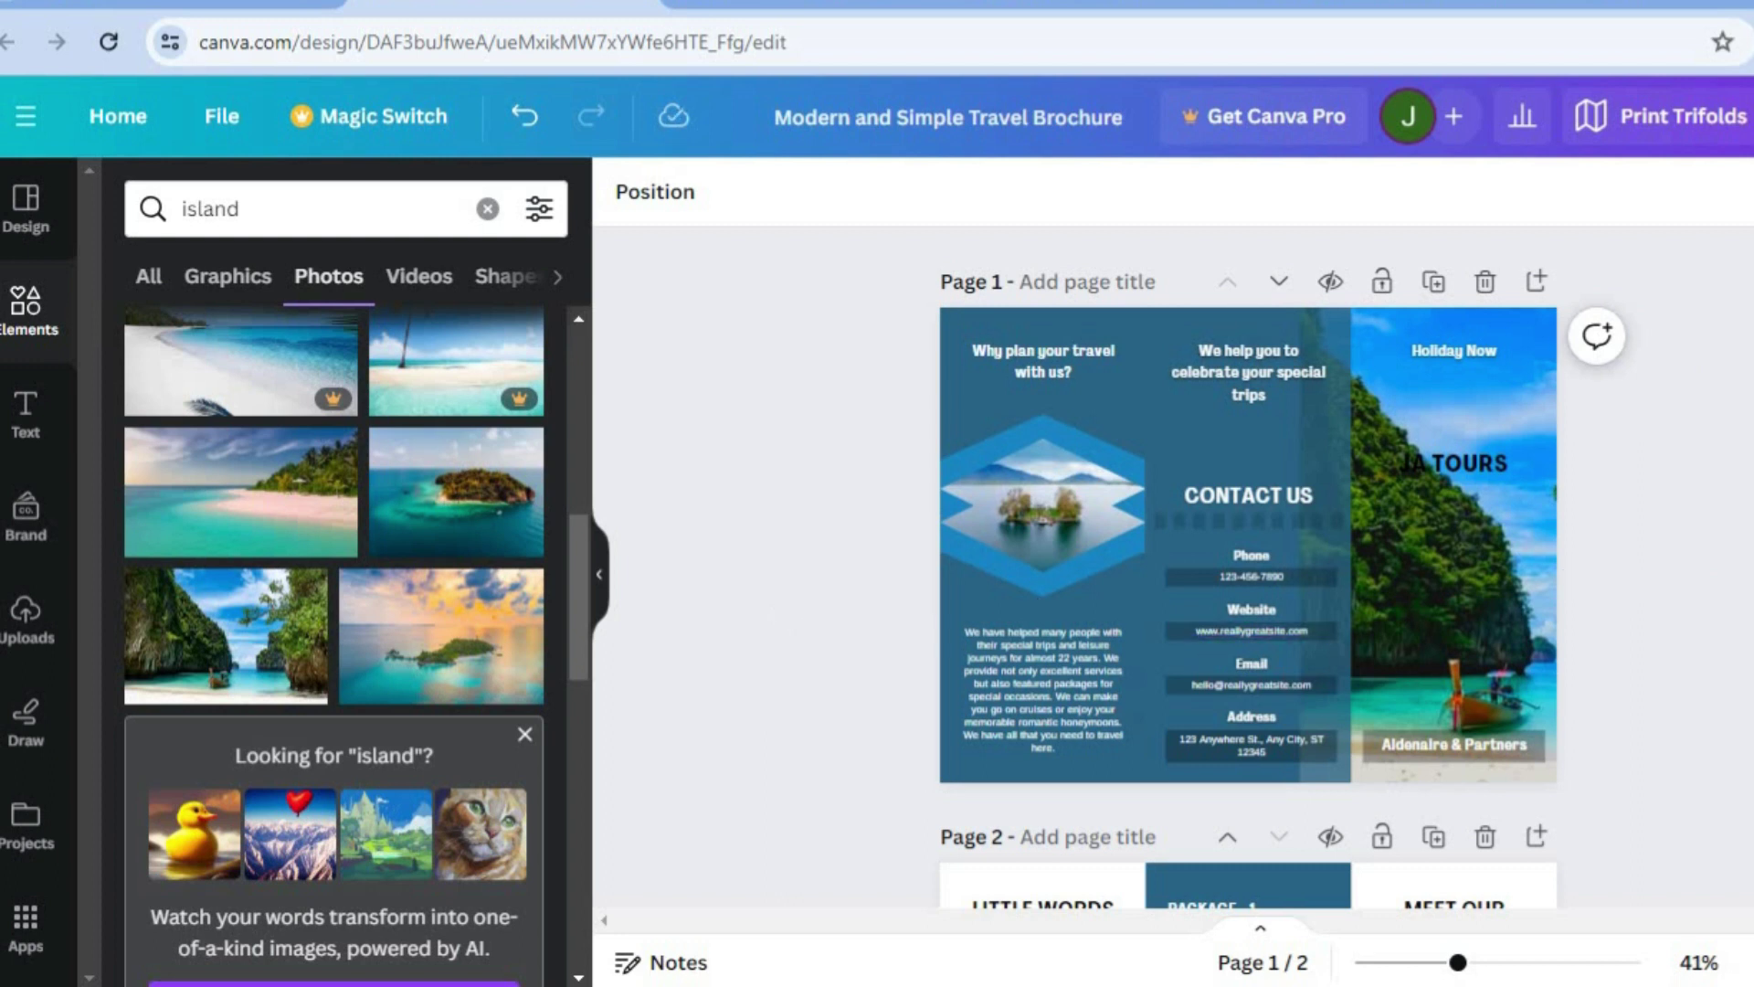
{"action": "scroll", "coordinate": [1606, 633], "scroll_direction": "down", "scroll_amount": 5}
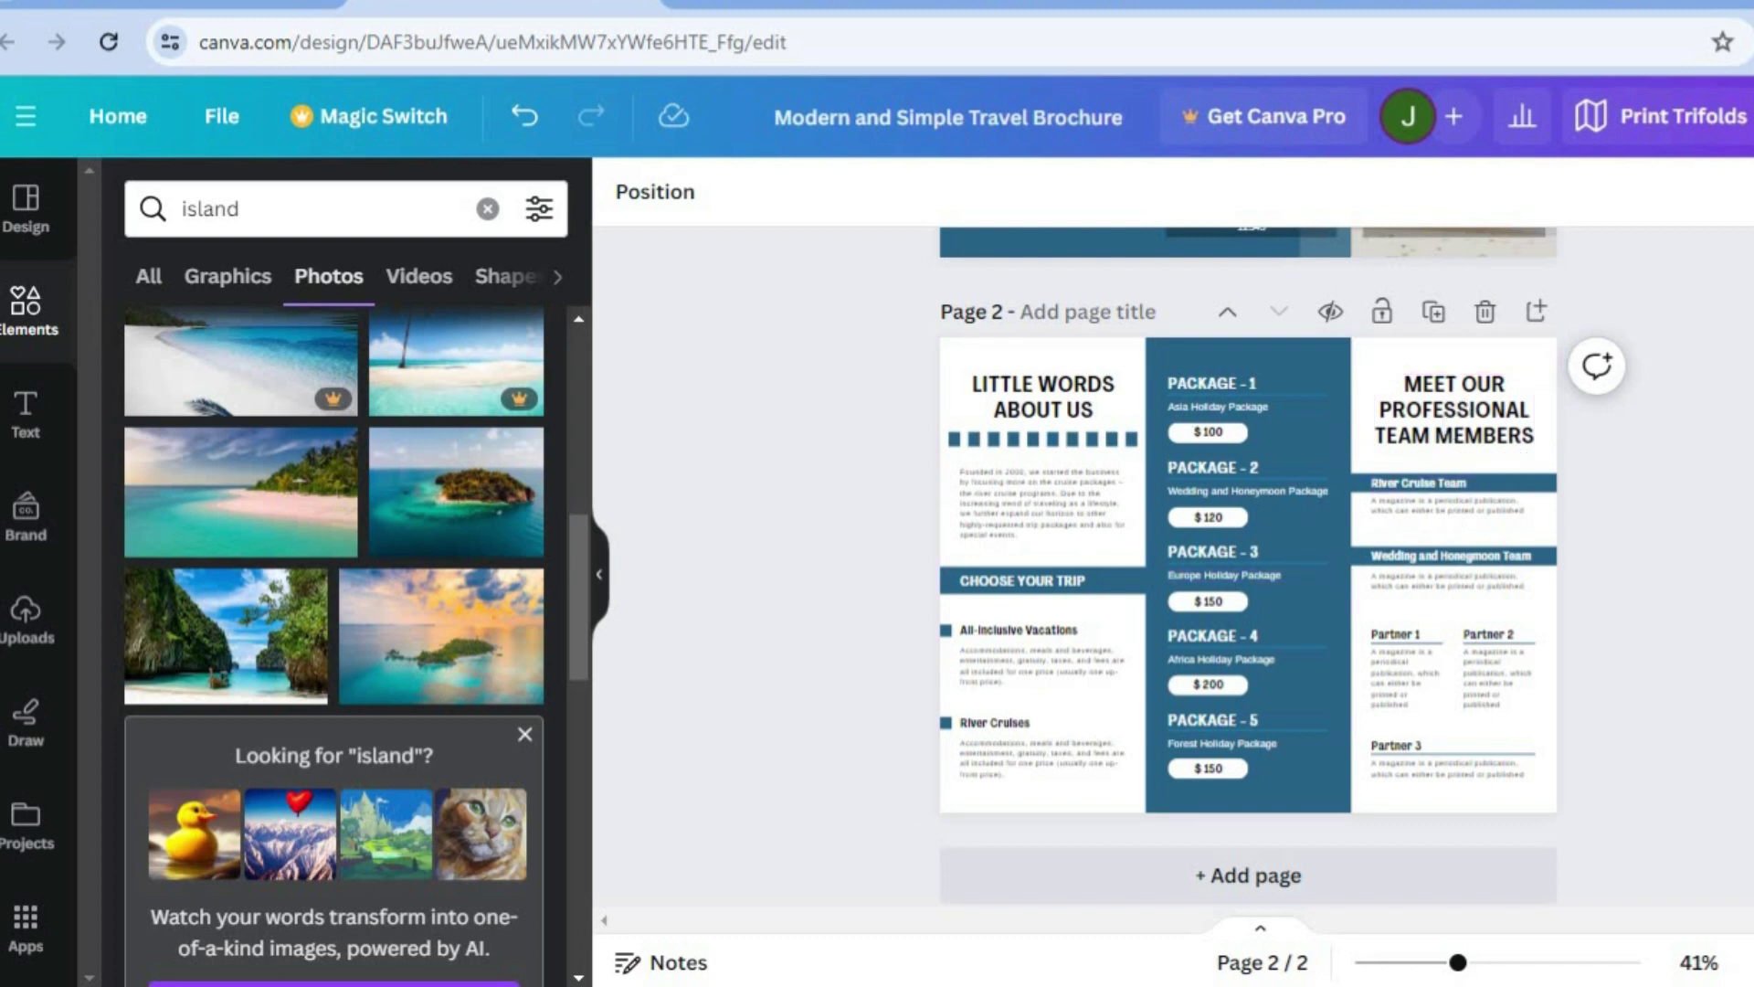
{"action": "scroll", "coordinate": [1248, 567], "scroll_direction": "up", "scroll_amount": 6}
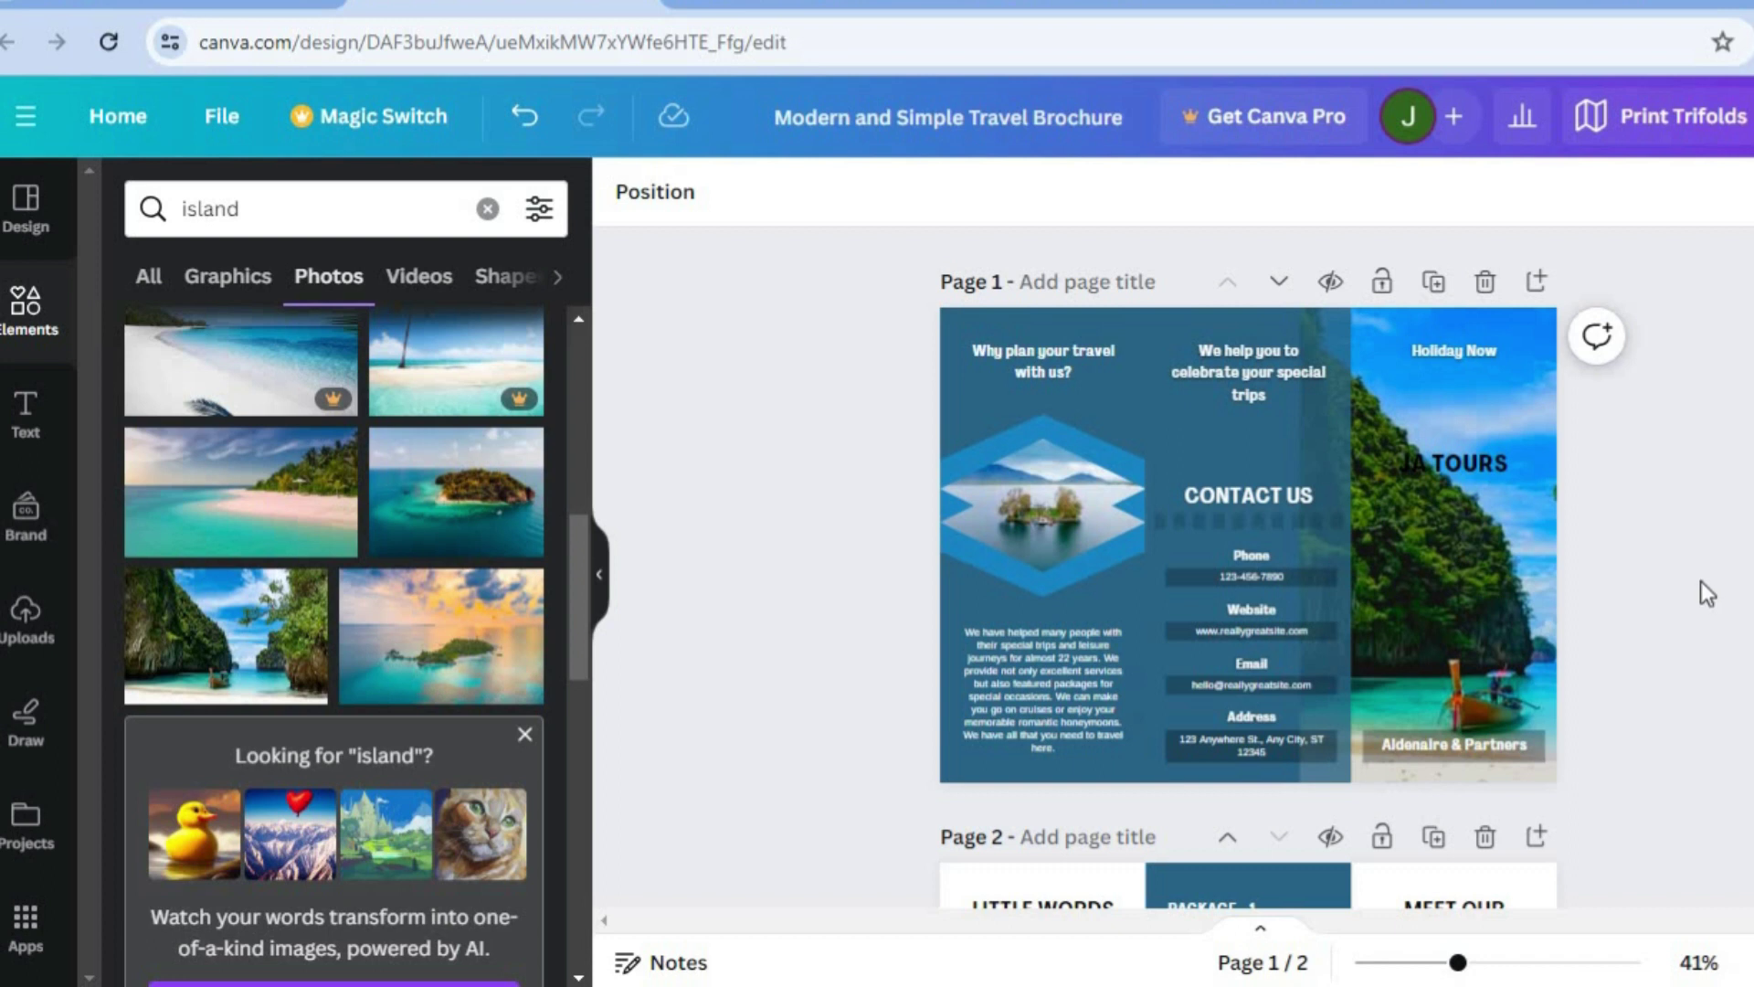
- Change the left and middle panel backgrounds on page 1 from dark blue to yellow
{"action": "left_click", "coordinate": [968, 316]}
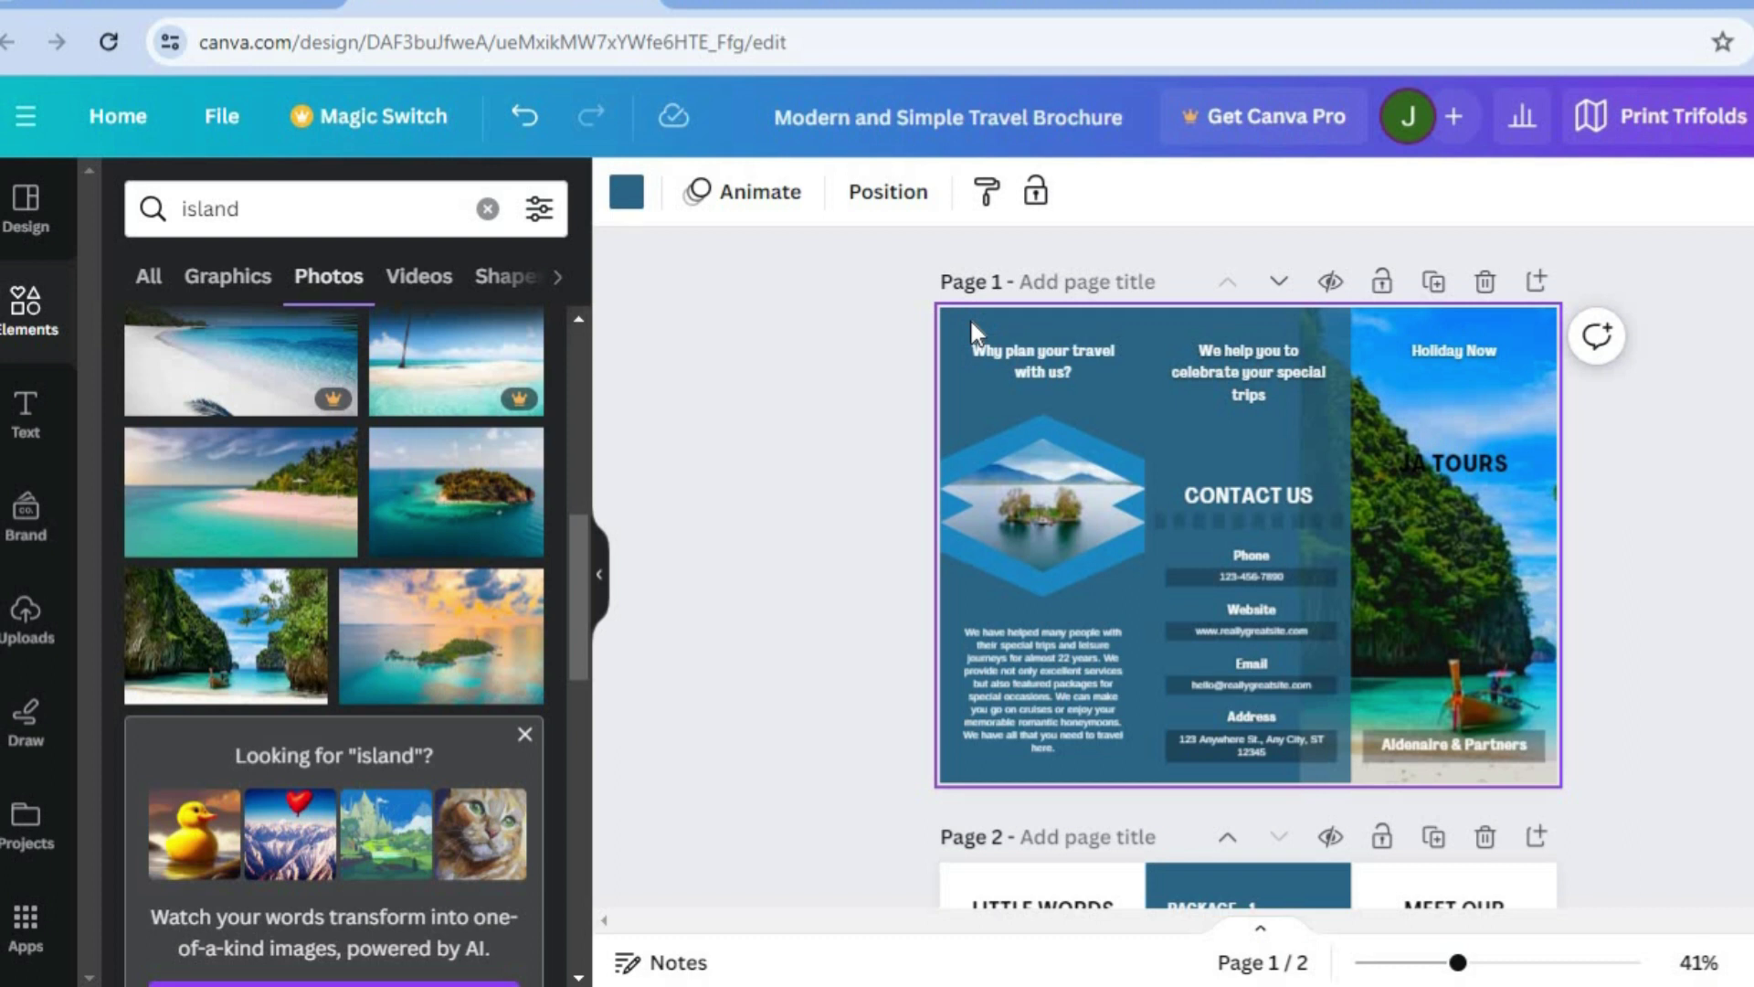
{"action": "left_click", "coordinate": [614, 202]}
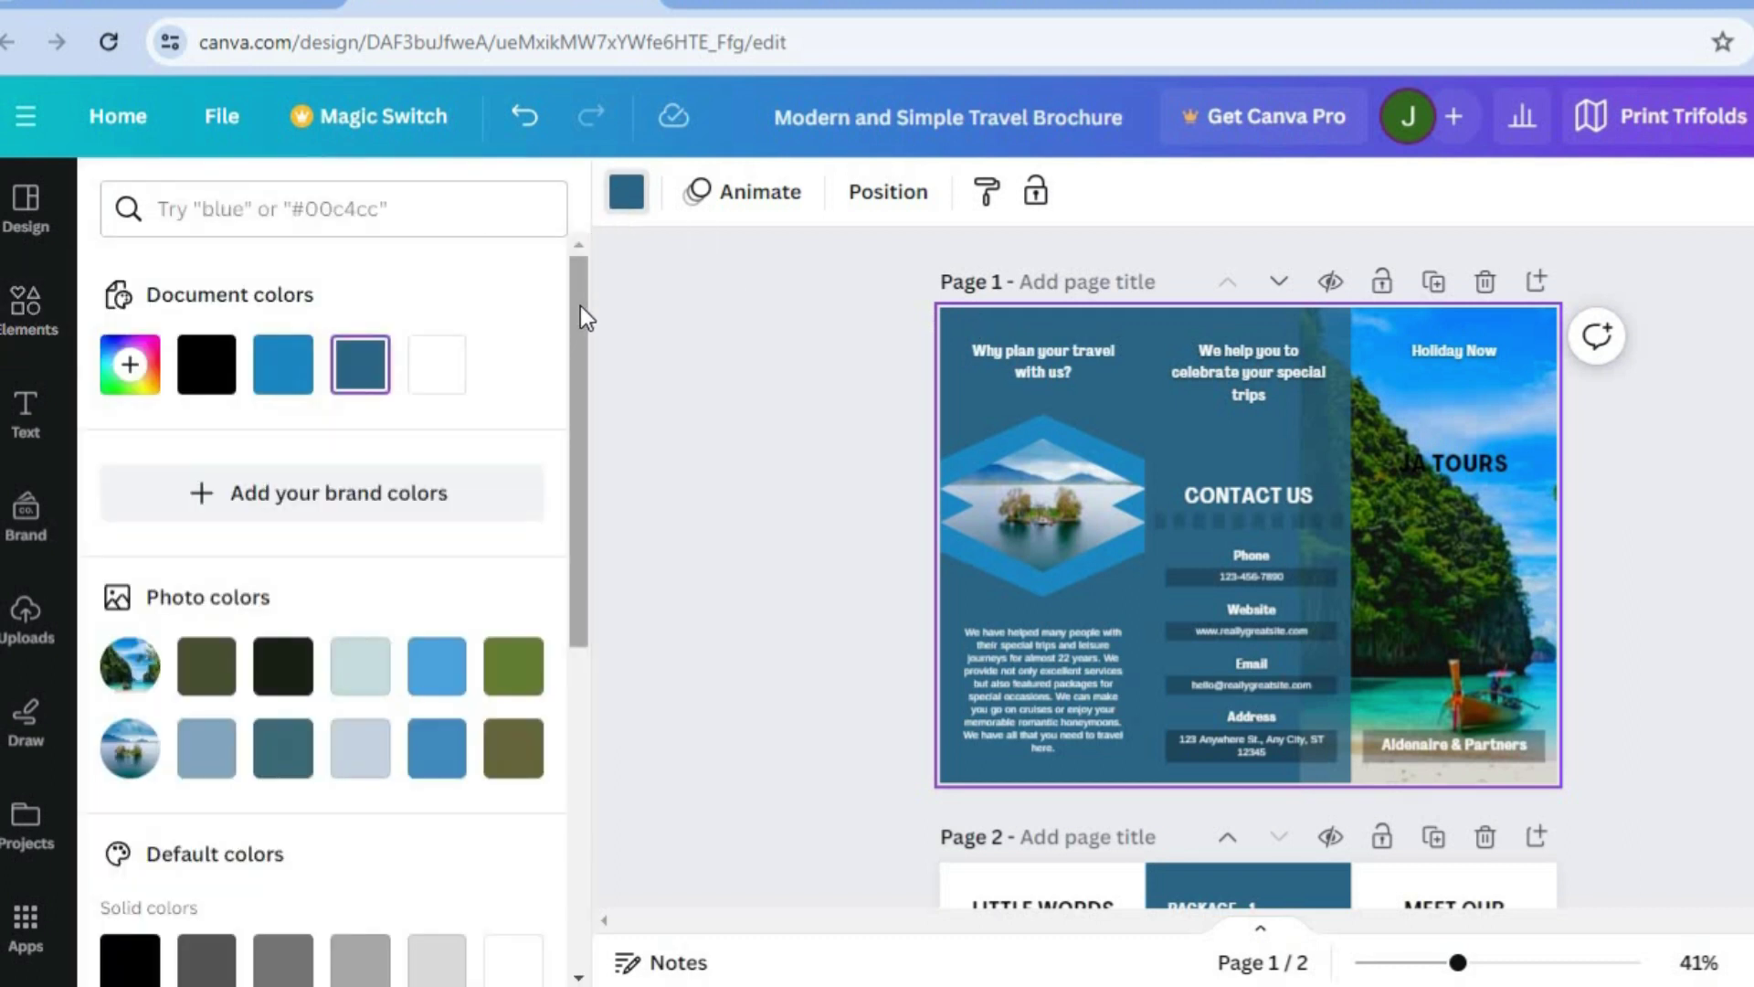
{"action": "left_click_drag", "start_coordinate": [578, 352], "coordinate": [575, 676]}
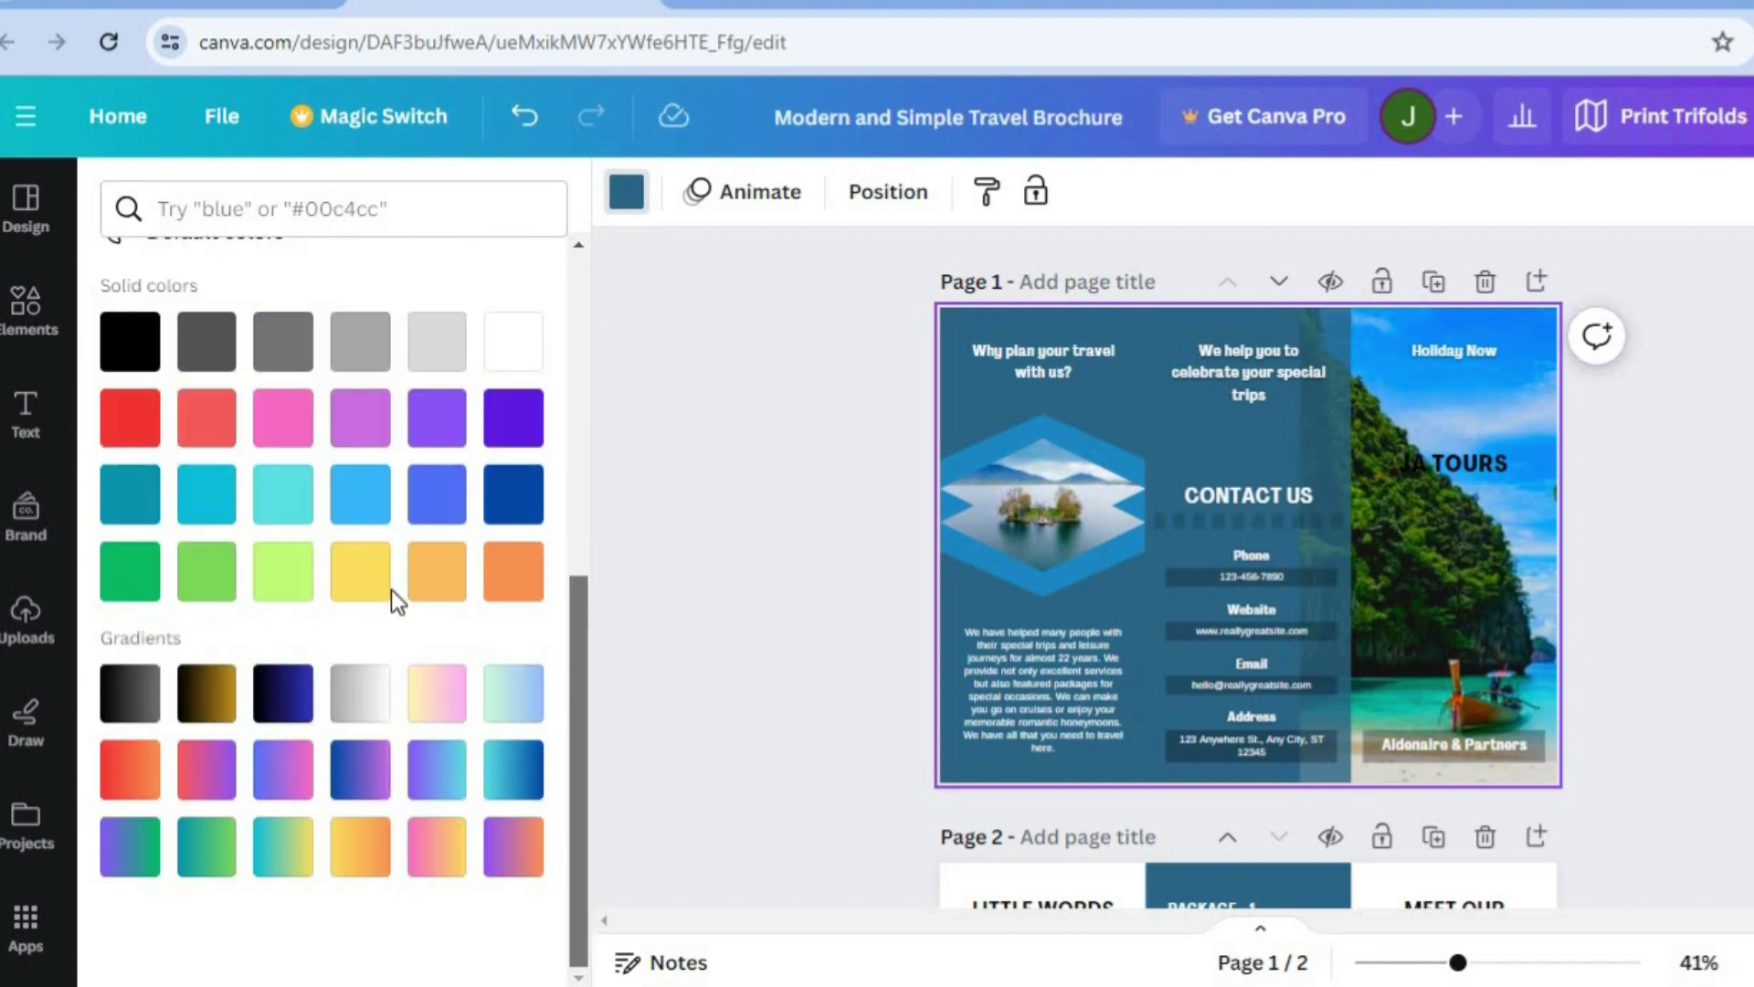
{"action": "left_click", "coordinate": [364, 577]}
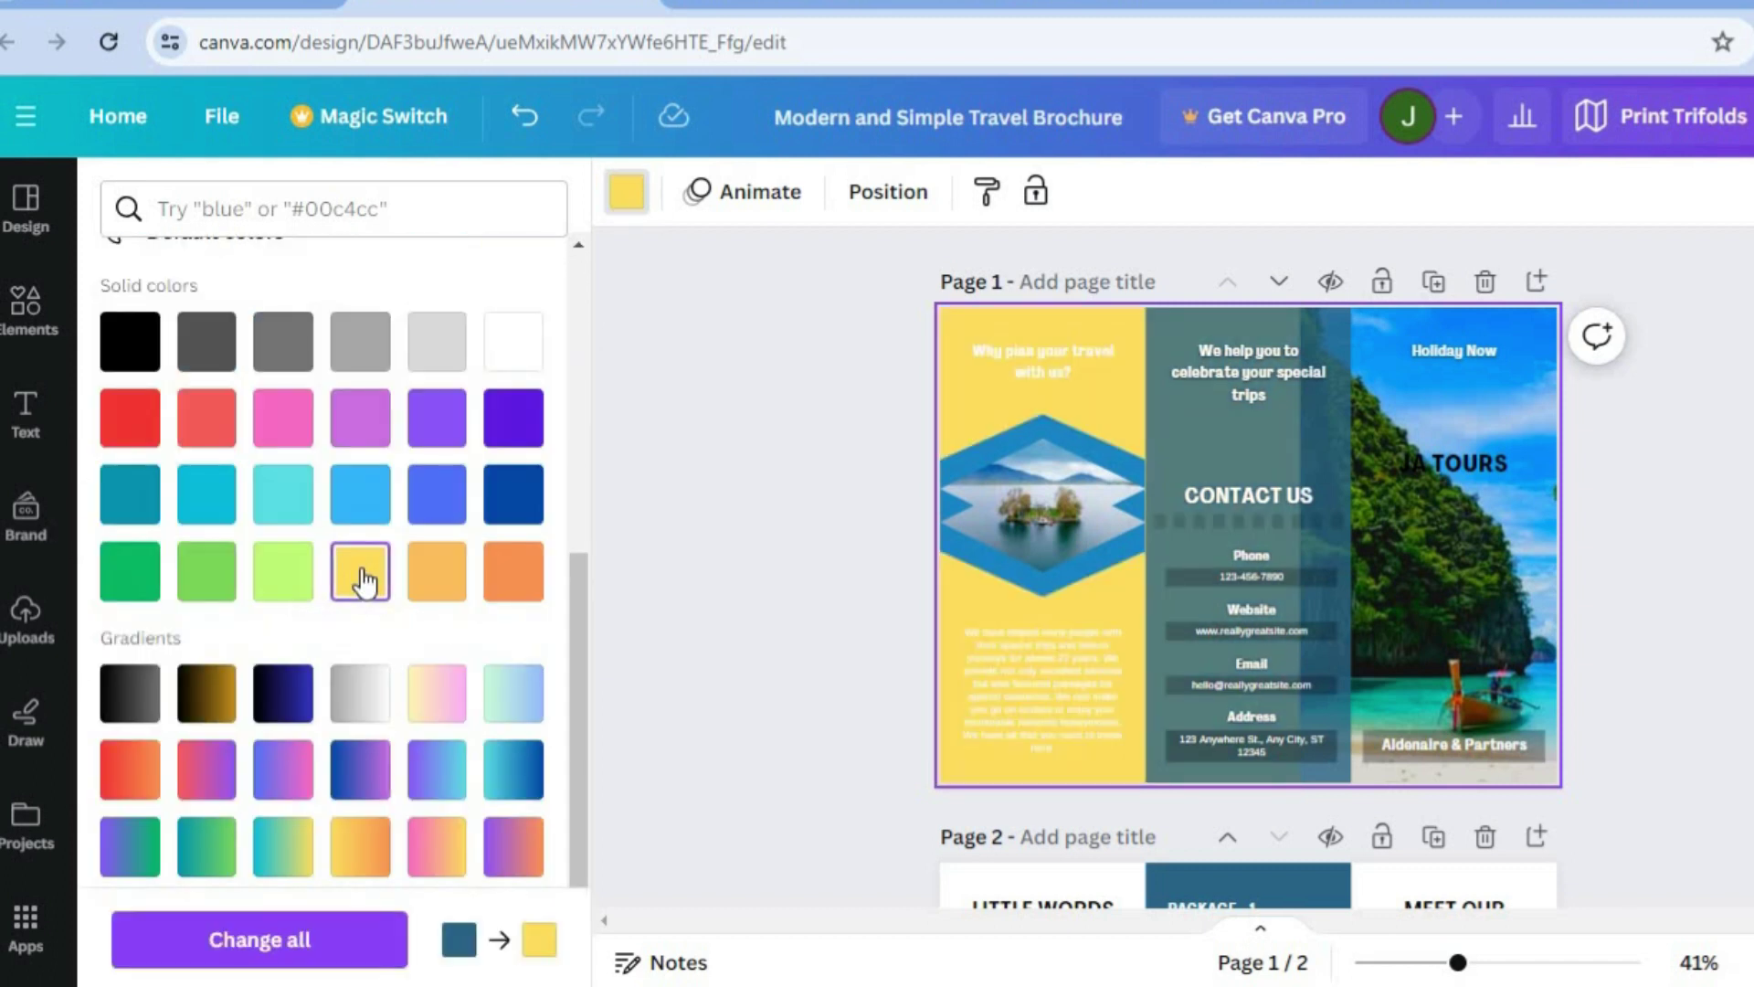
{"action": "left_click", "coordinate": [1250, 322]}
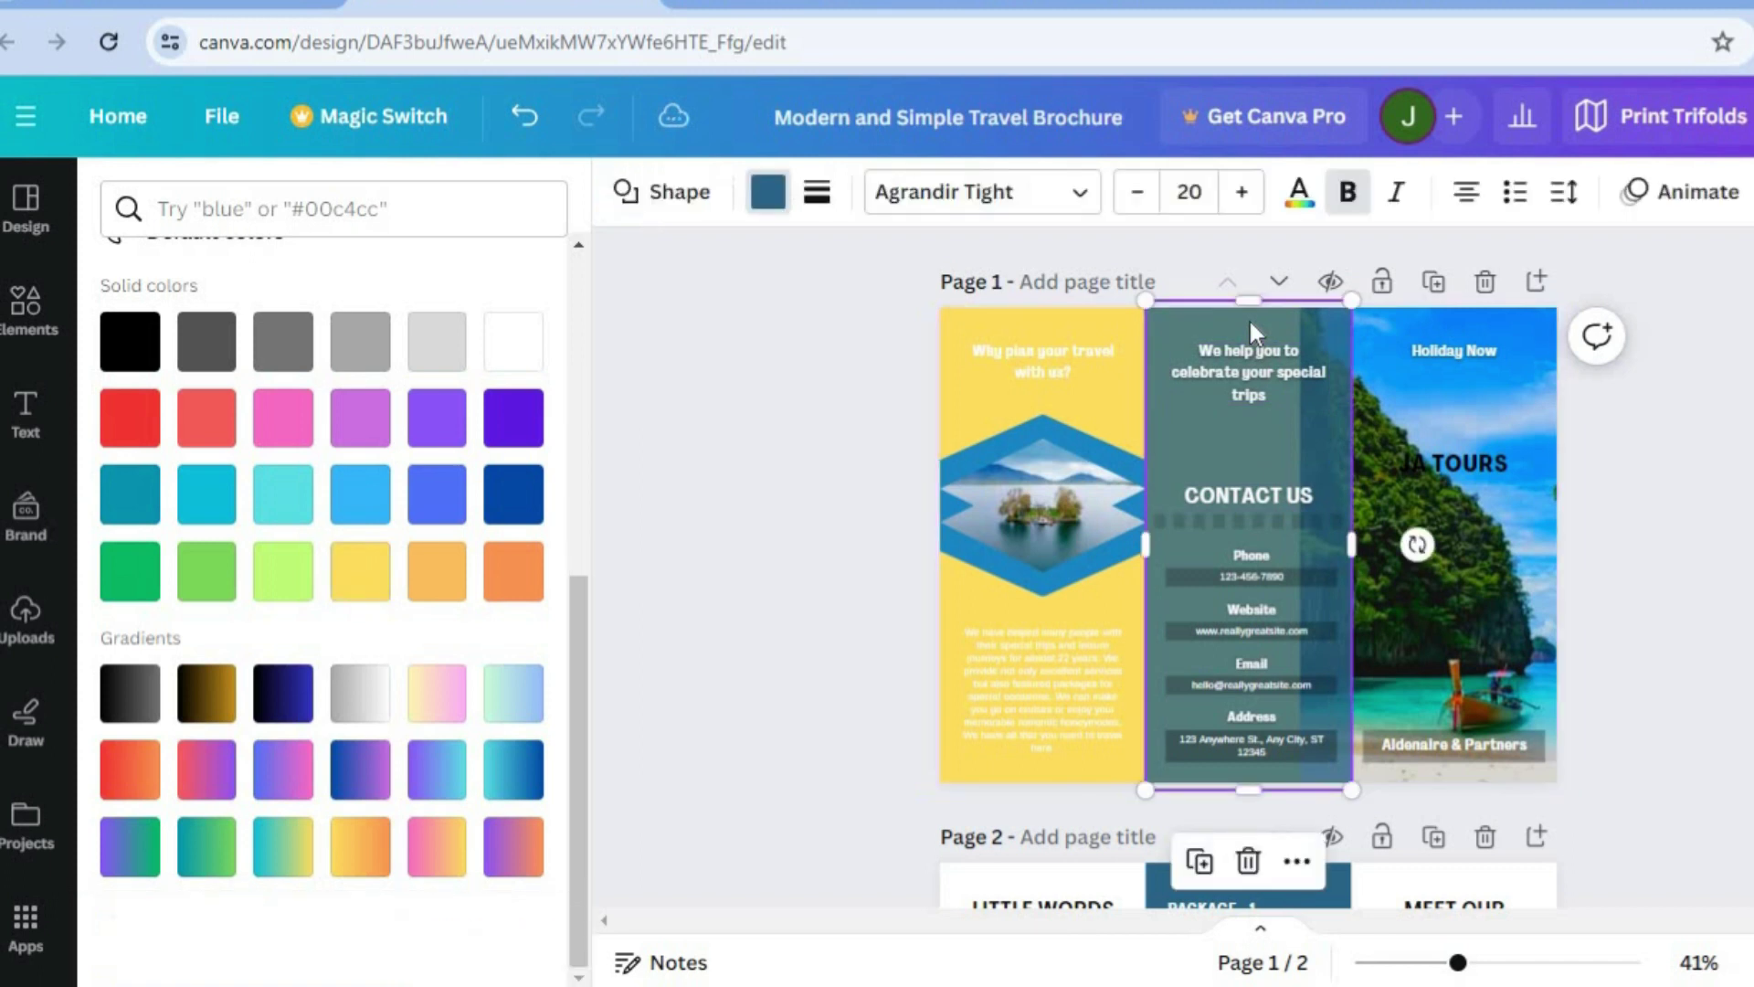
{"action": "left_click", "coordinate": [356, 585]}
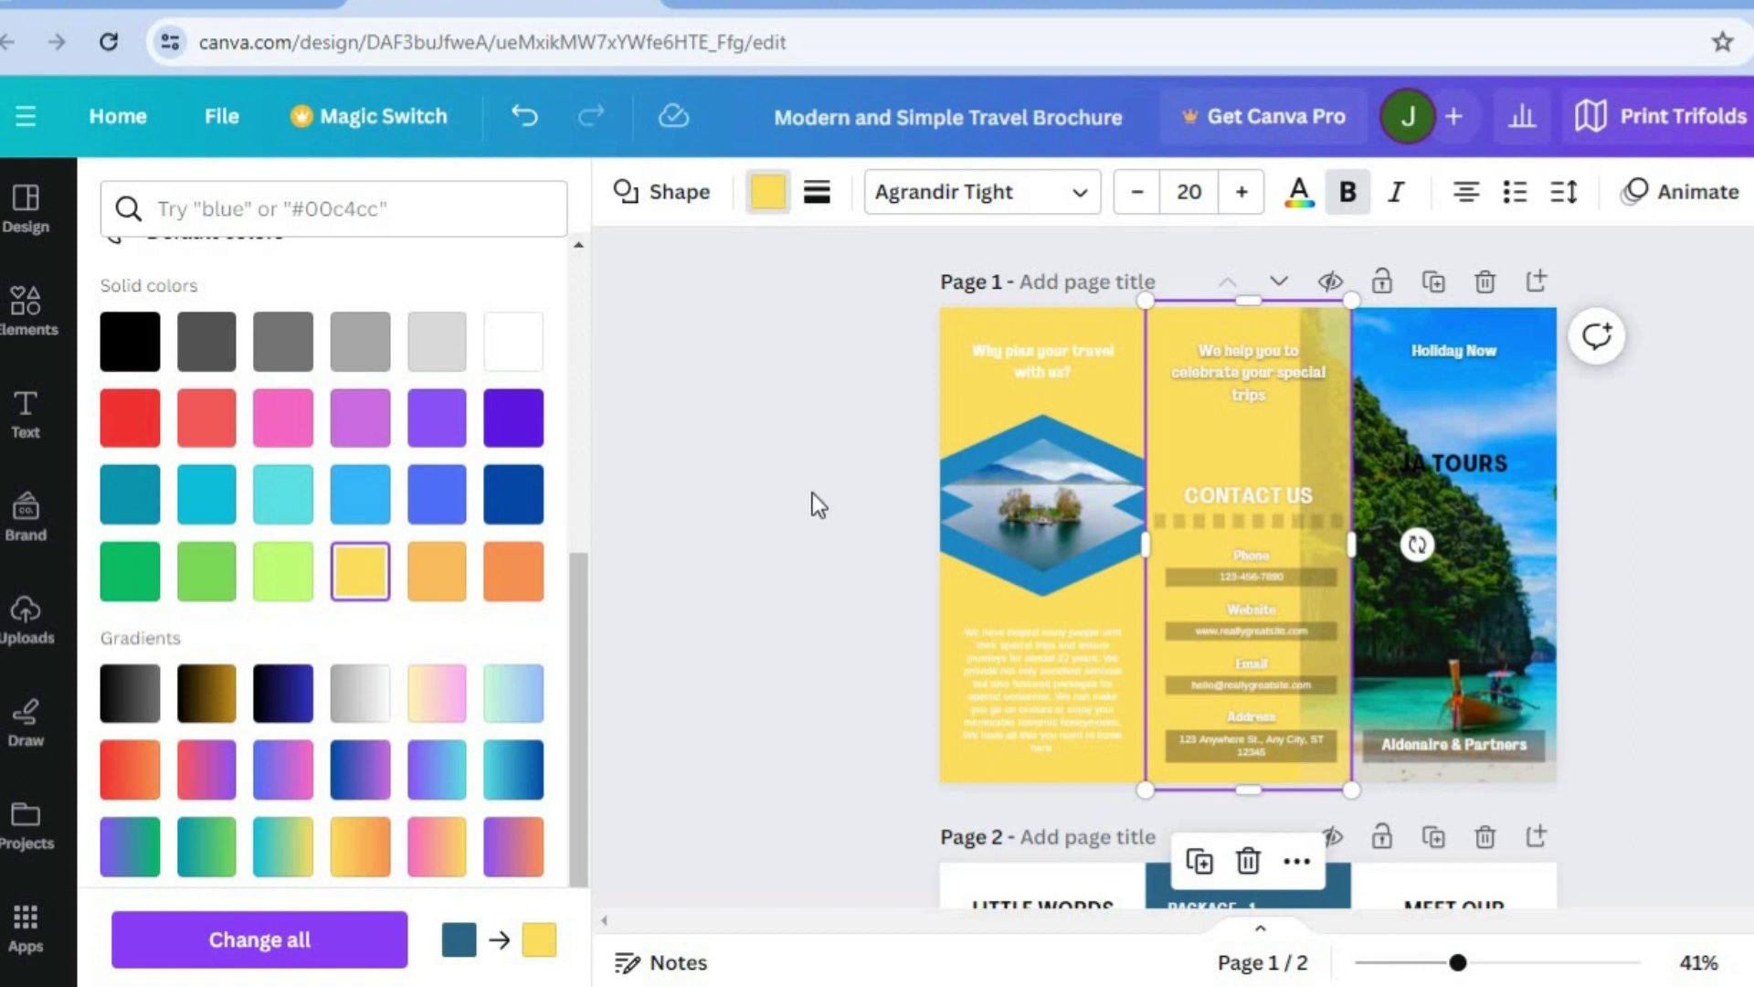
{"action": "key", "text": "Escape"}
{"action": "key", "text": "Escape"}
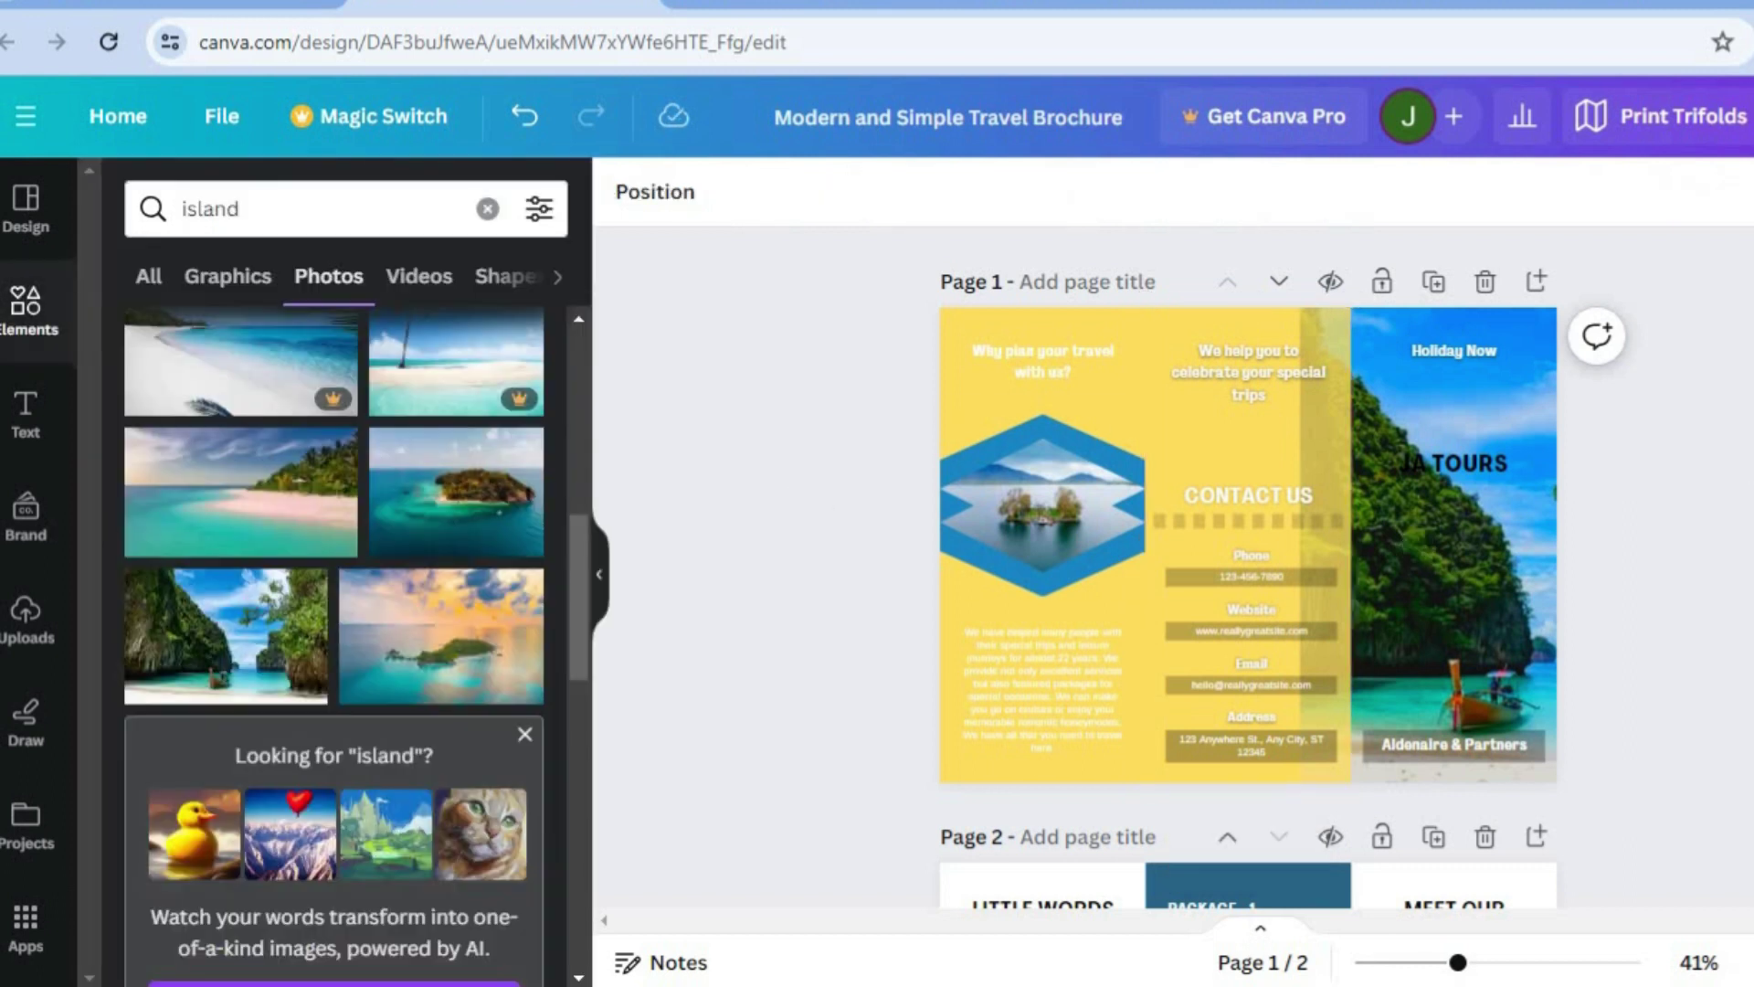
- Check the download settings in the Share panel, then return and reveal Print with Canva
{"action": "scroll", "coordinate": [1248, 567], "scroll_direction": "down", "scroll_amount": 3}
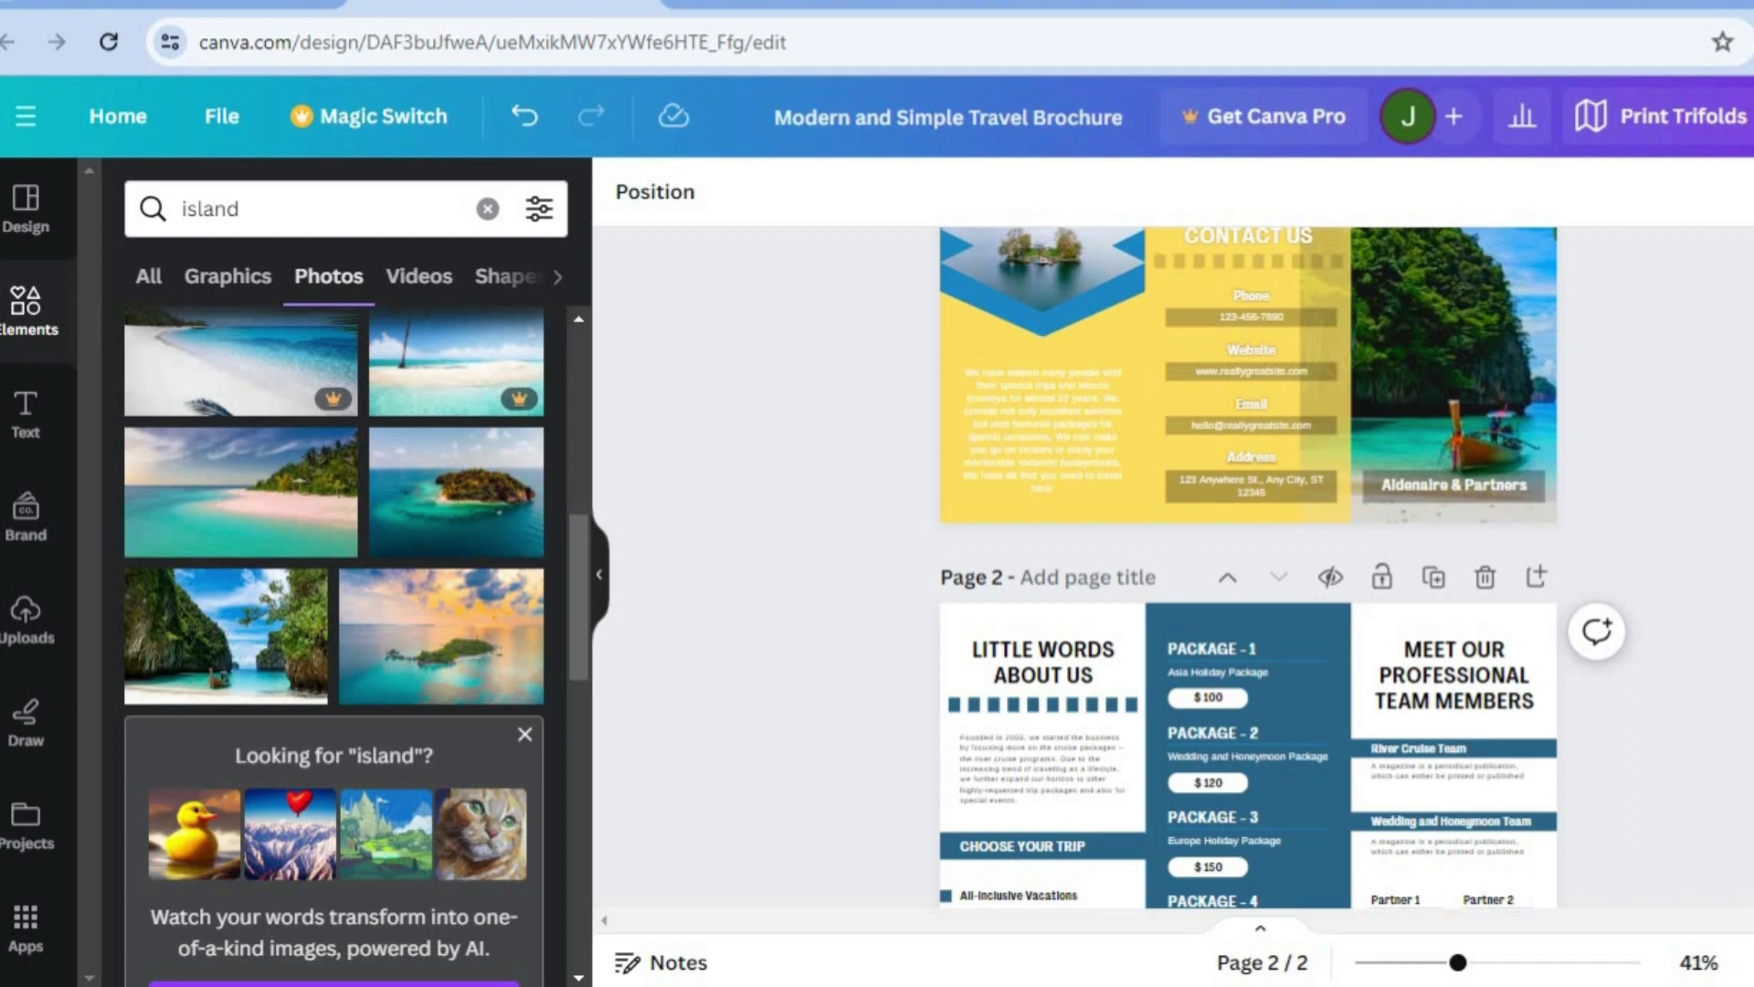
{"action": "scroll", "coordinate": [1249, 566], "scroll_direction": "down", "scroll_amount": 3}
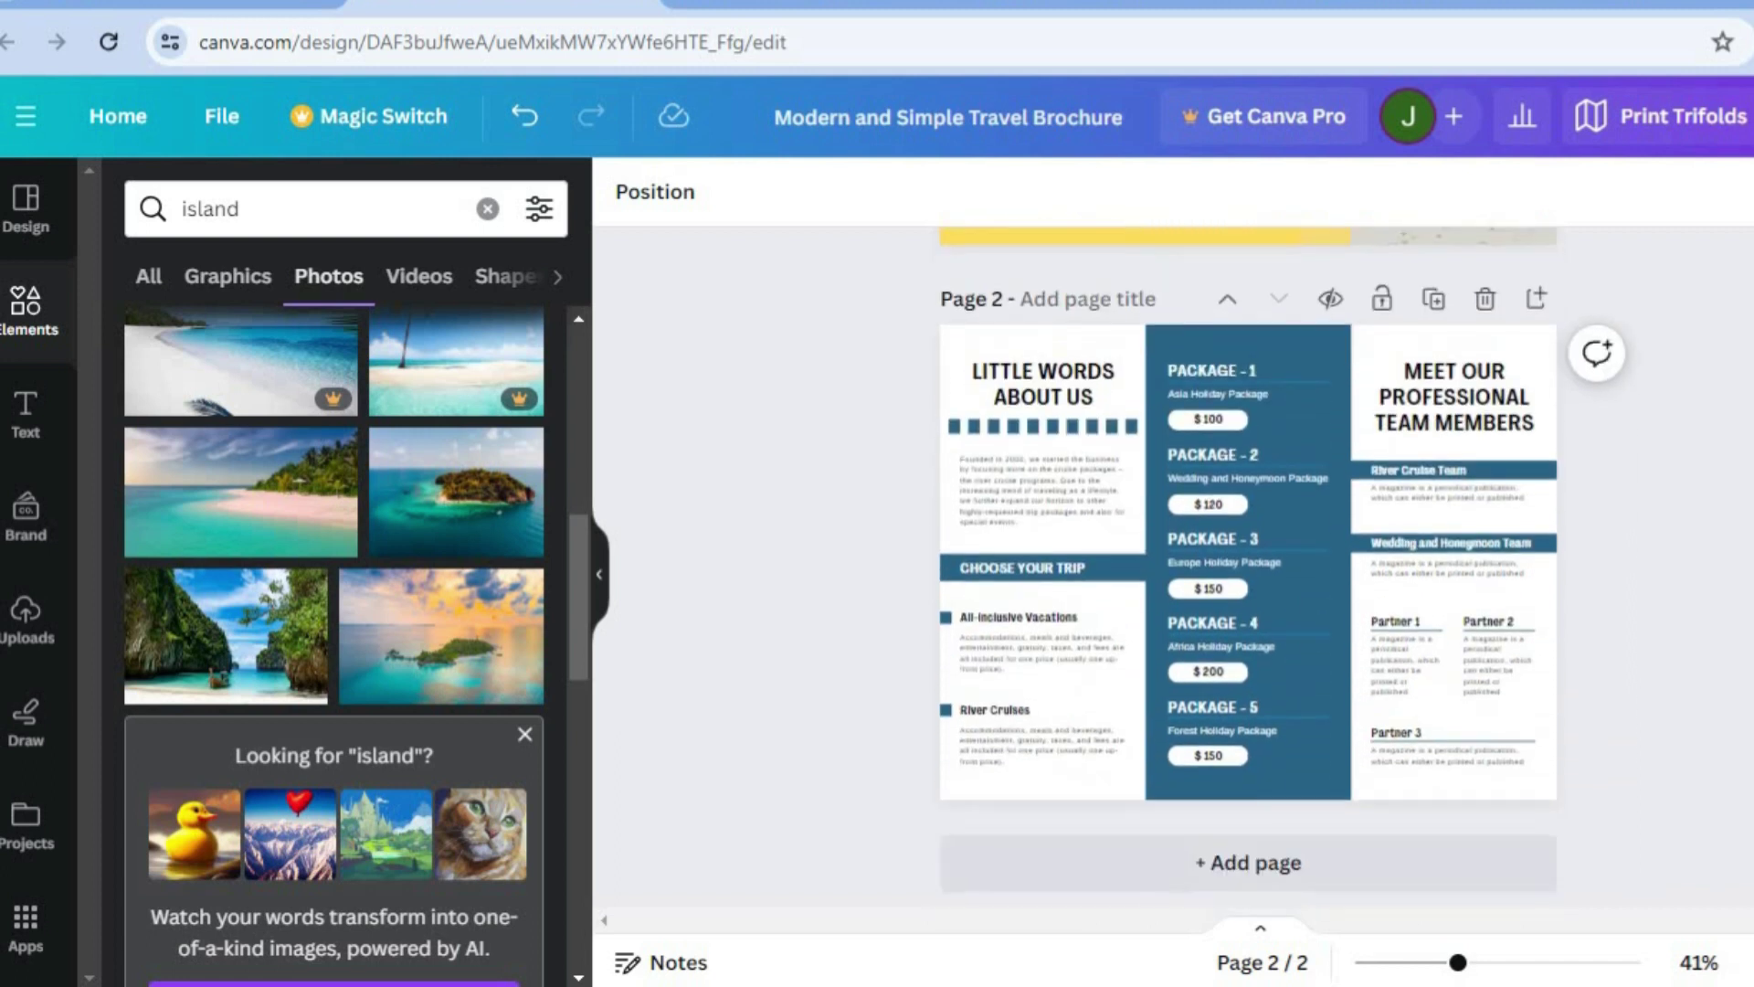
{"action": "scroll", "coordinate": [1248, 566], "scroll_direction": "up", "scroll_amount": 6}
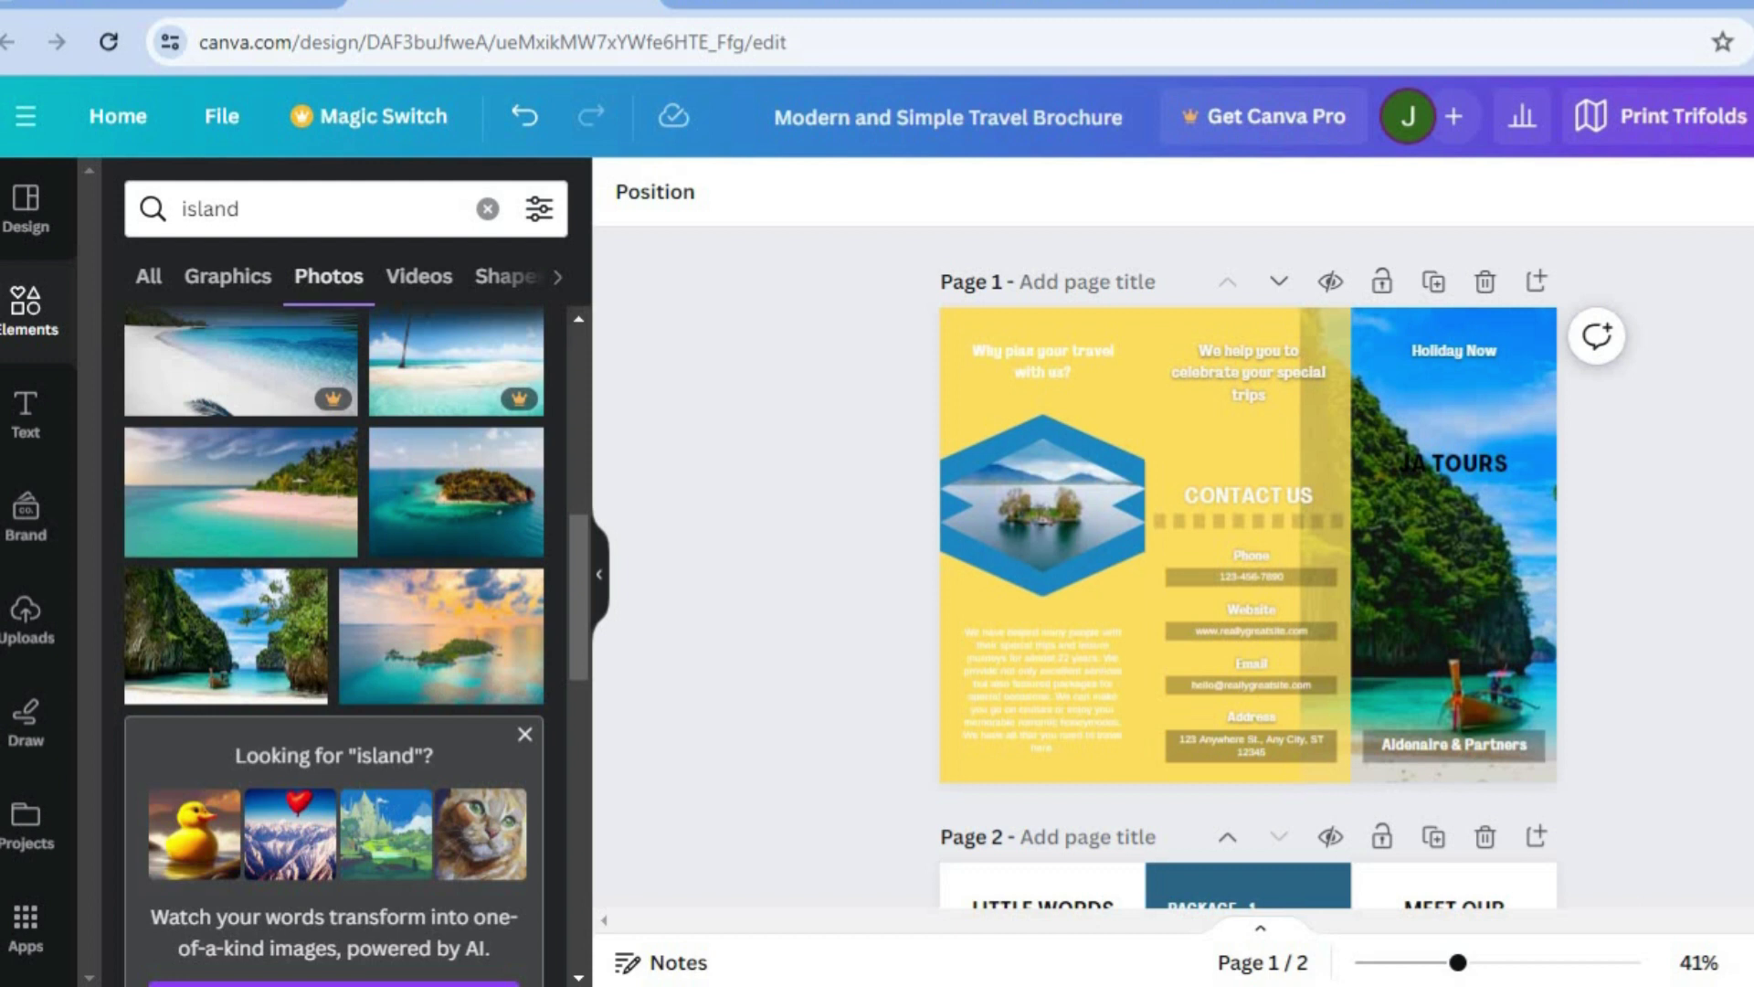
{"action": "scroll", "coordinate": [1650, 633], "scroll_direction": "down", "scroll_amount": 3}
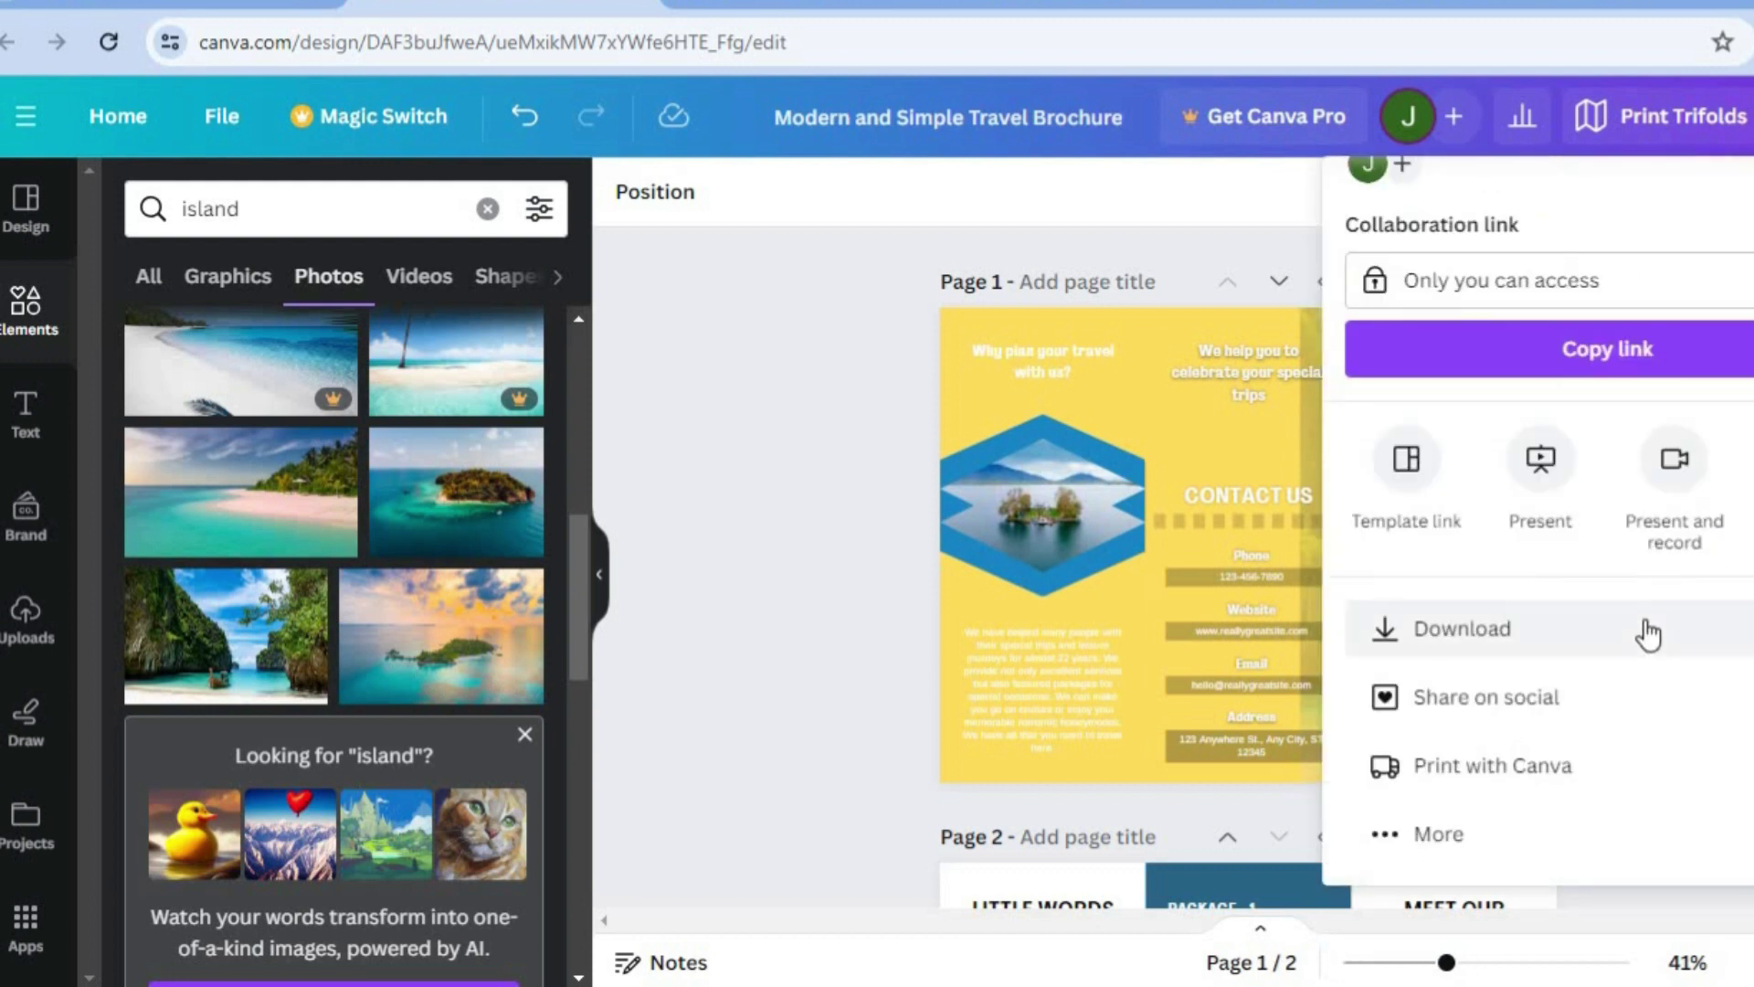
{"action": "left_click", "coordinate": [1650, 633]}
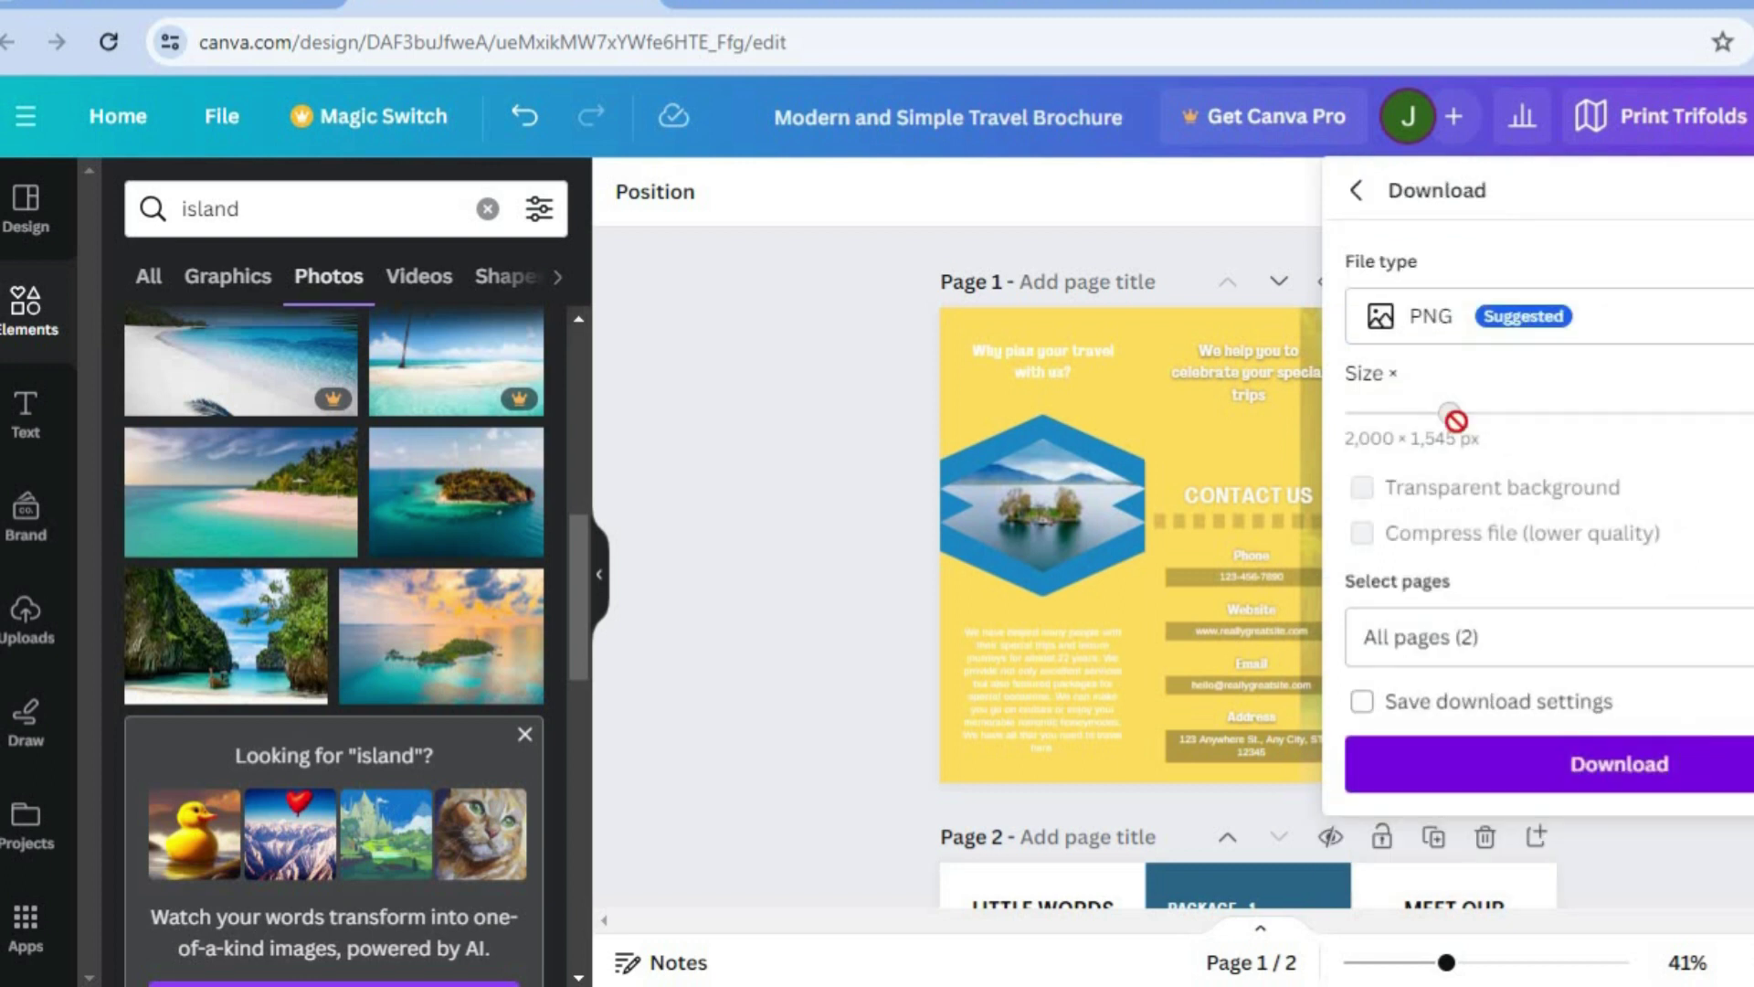
{"action": "left_click", "coordinate": [1359, 198]}
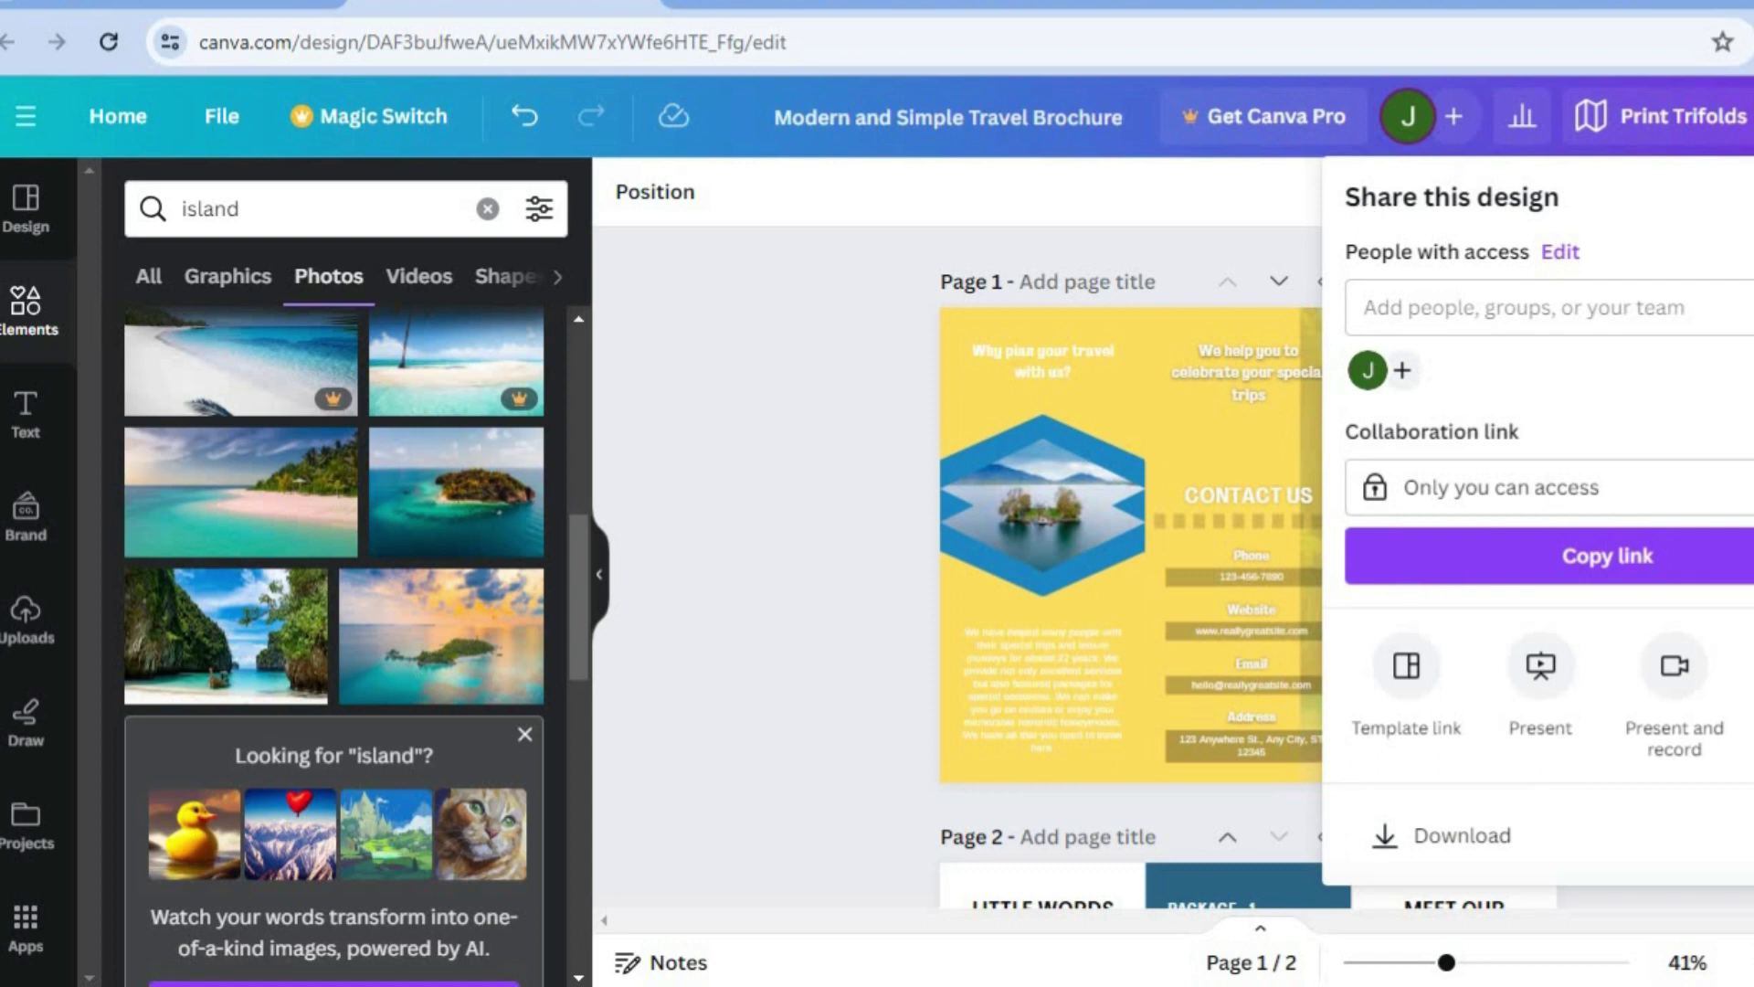
{"action": "scroll", "coordinate": [1541, 521], "scroll_direction": "down", "scroll_amount": 3}
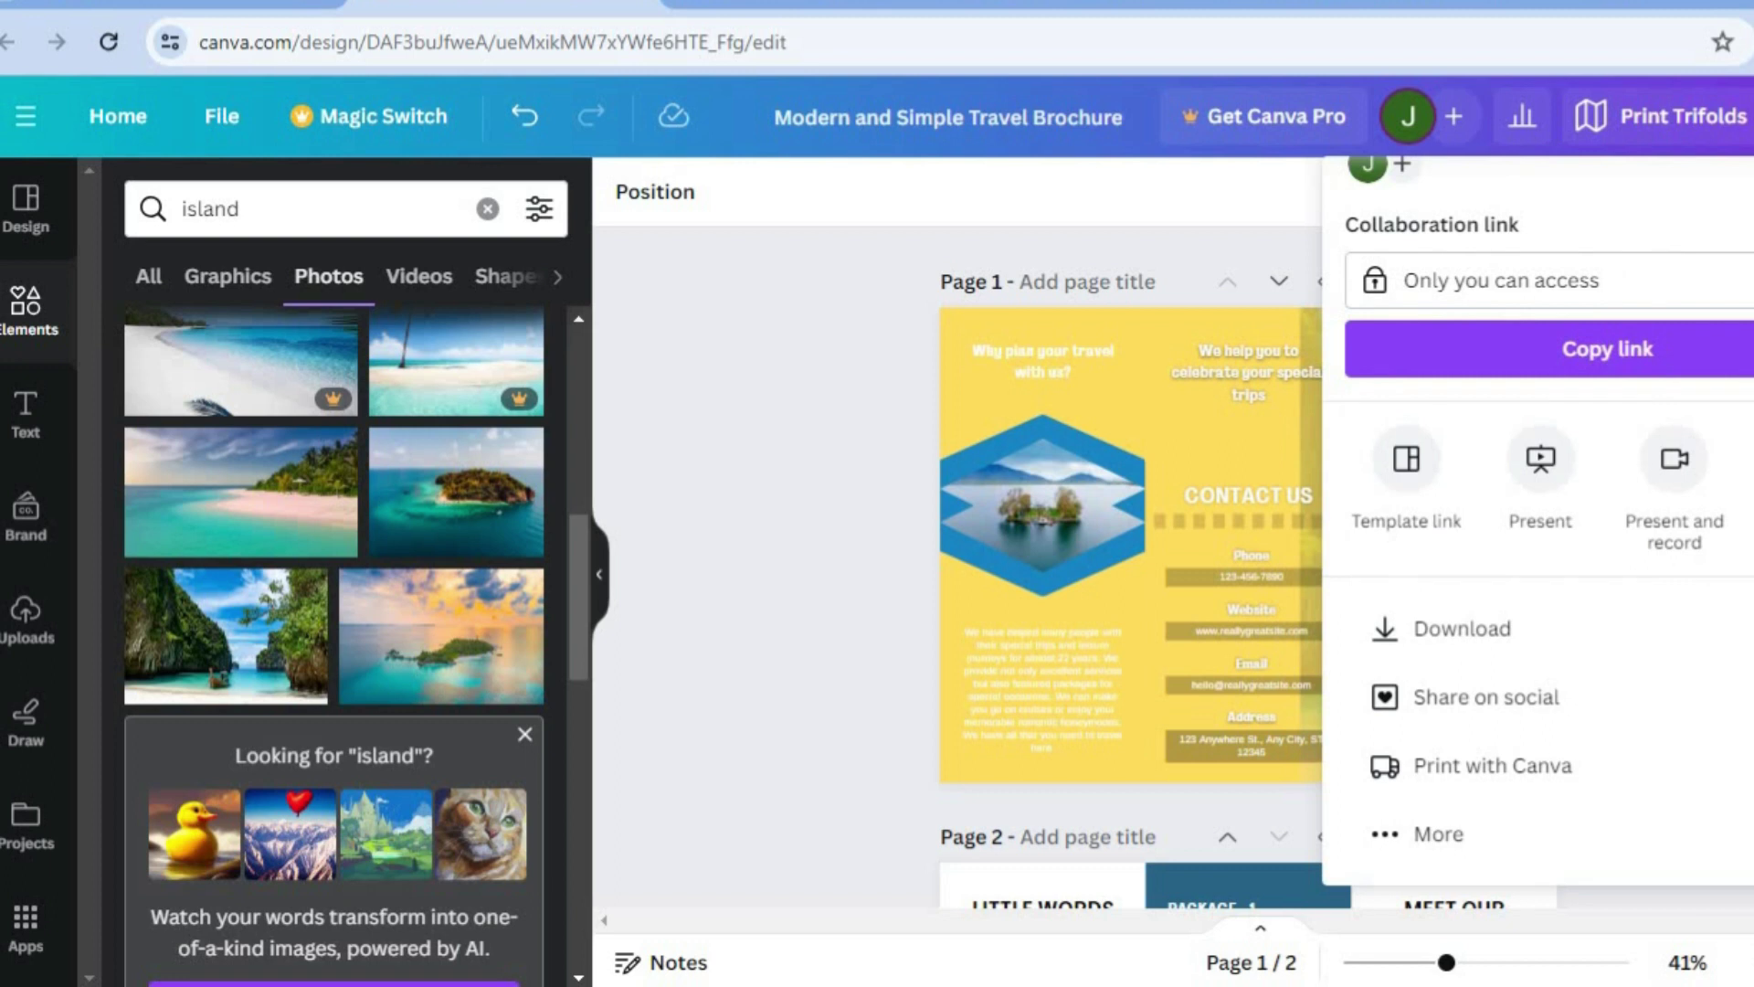
{"action": "left_click", "coordinate": [1599, 768]}
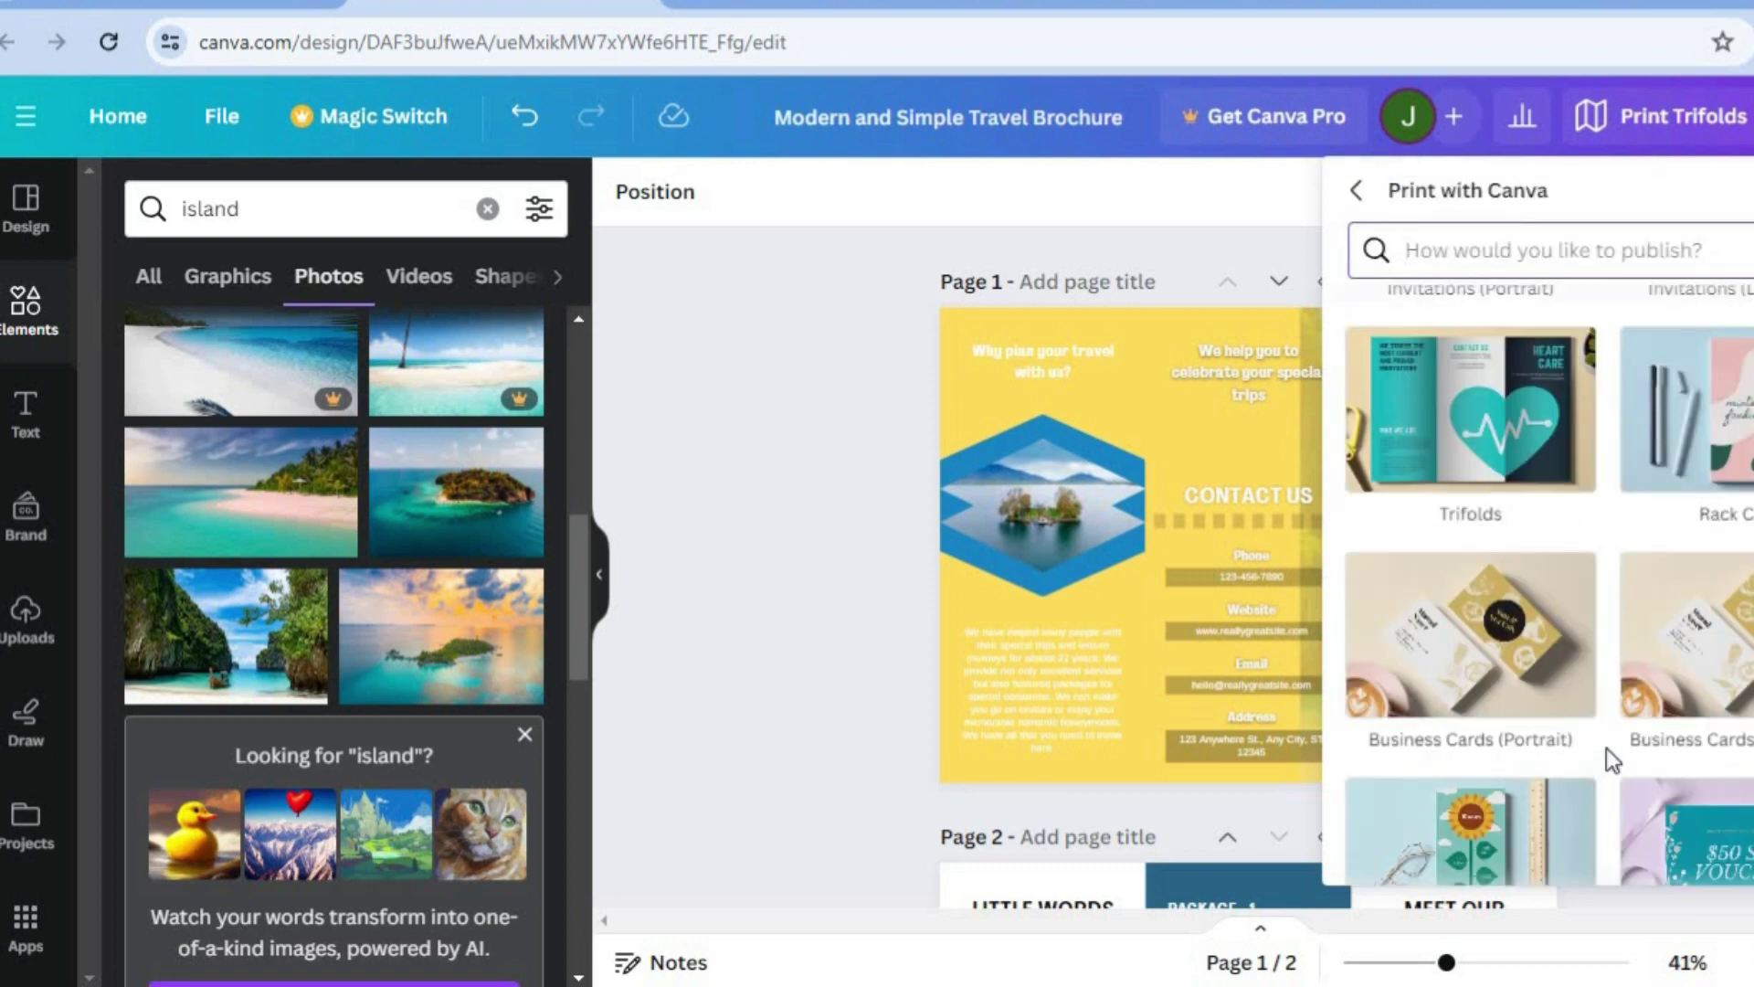
{"action": "left_click", "coordinate": [1680, 128]}
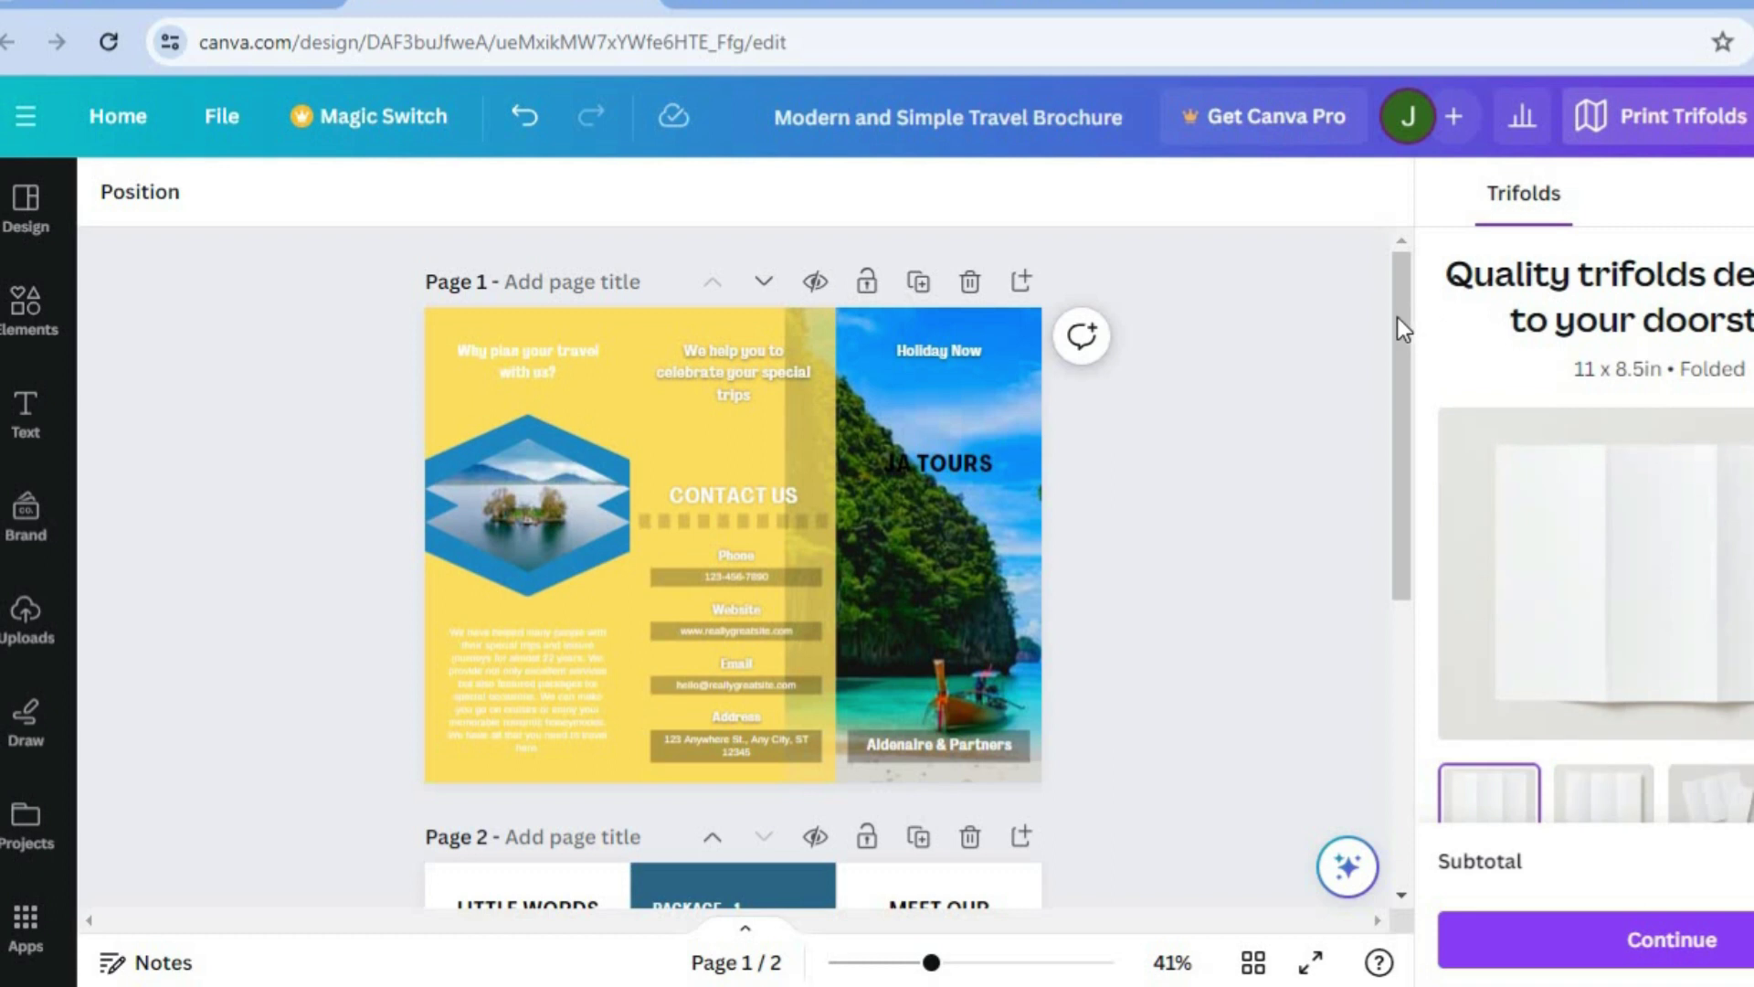
{"action": "left_click", "coordinate": [1394, 744]}
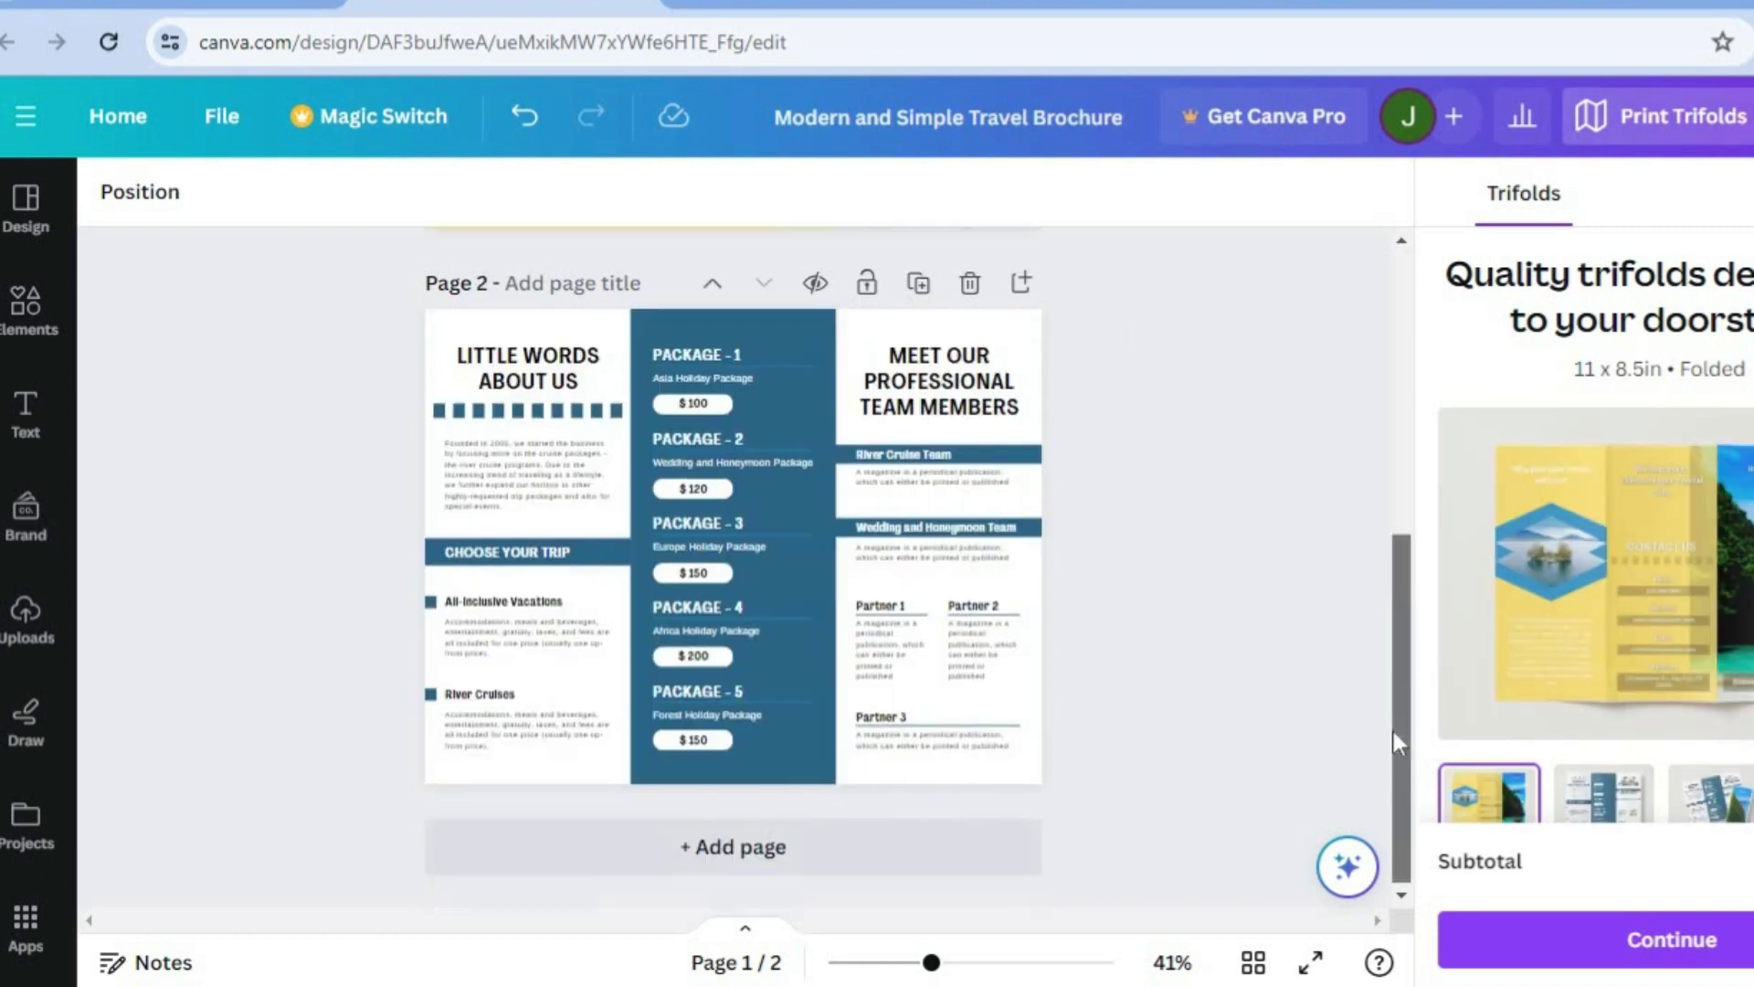
{"action": "left_click_drag", "start_coordinate": [1402, 694], "coordinate": [1423, 276]}
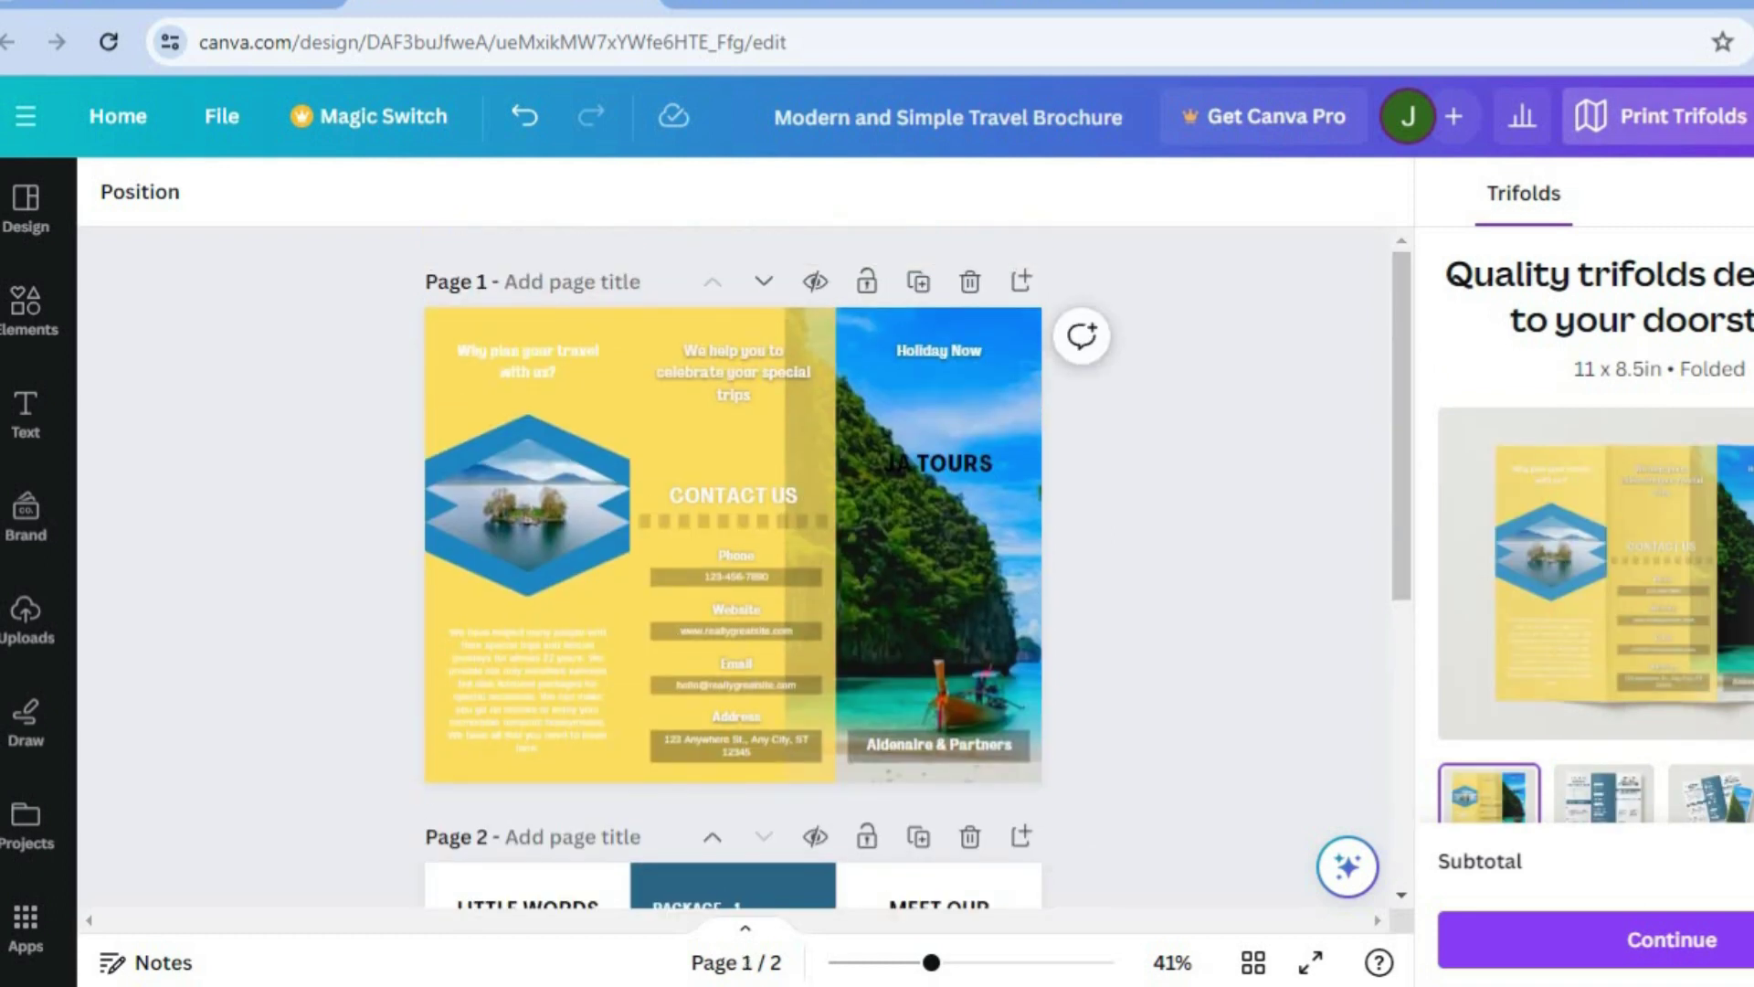
{"action": "scroll", "coordinate": [1595, 548], "scroll_direction": "down", "scroll_amount": 8}
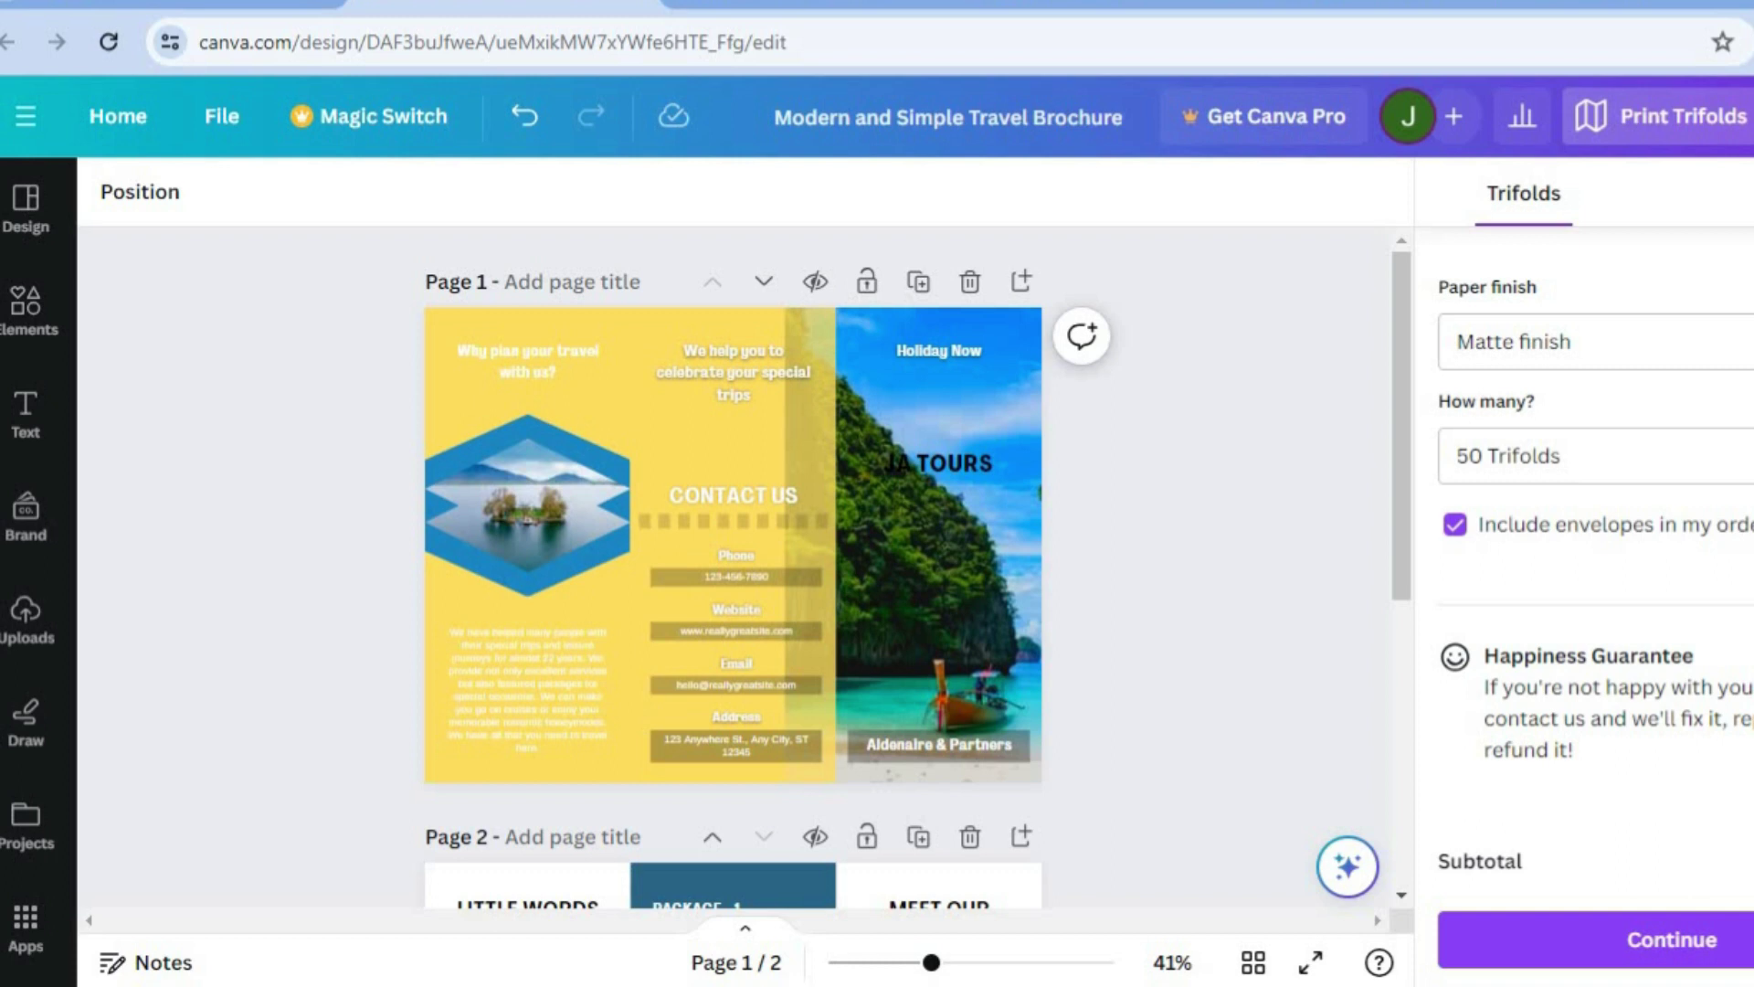
{"action": "scroll", "coordinate": [1595, 523], "scroll_direction": "up", "scroll_amount": 1}
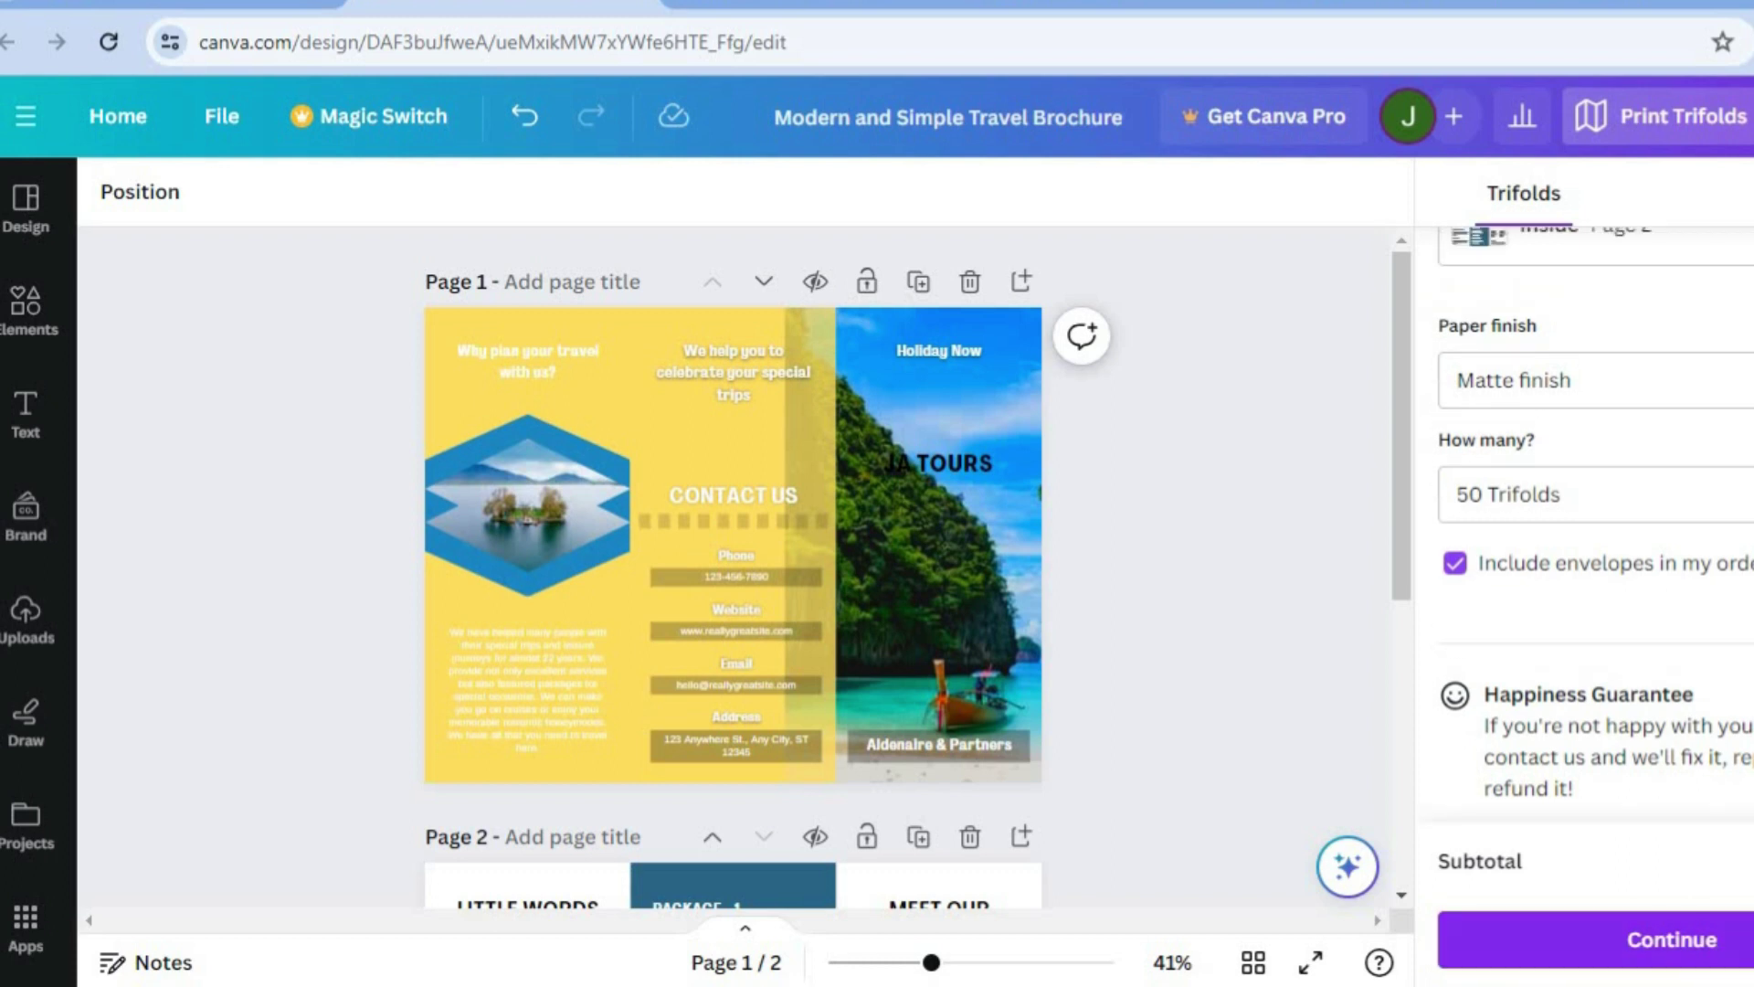
{"action": "key", "text": "Escape"}
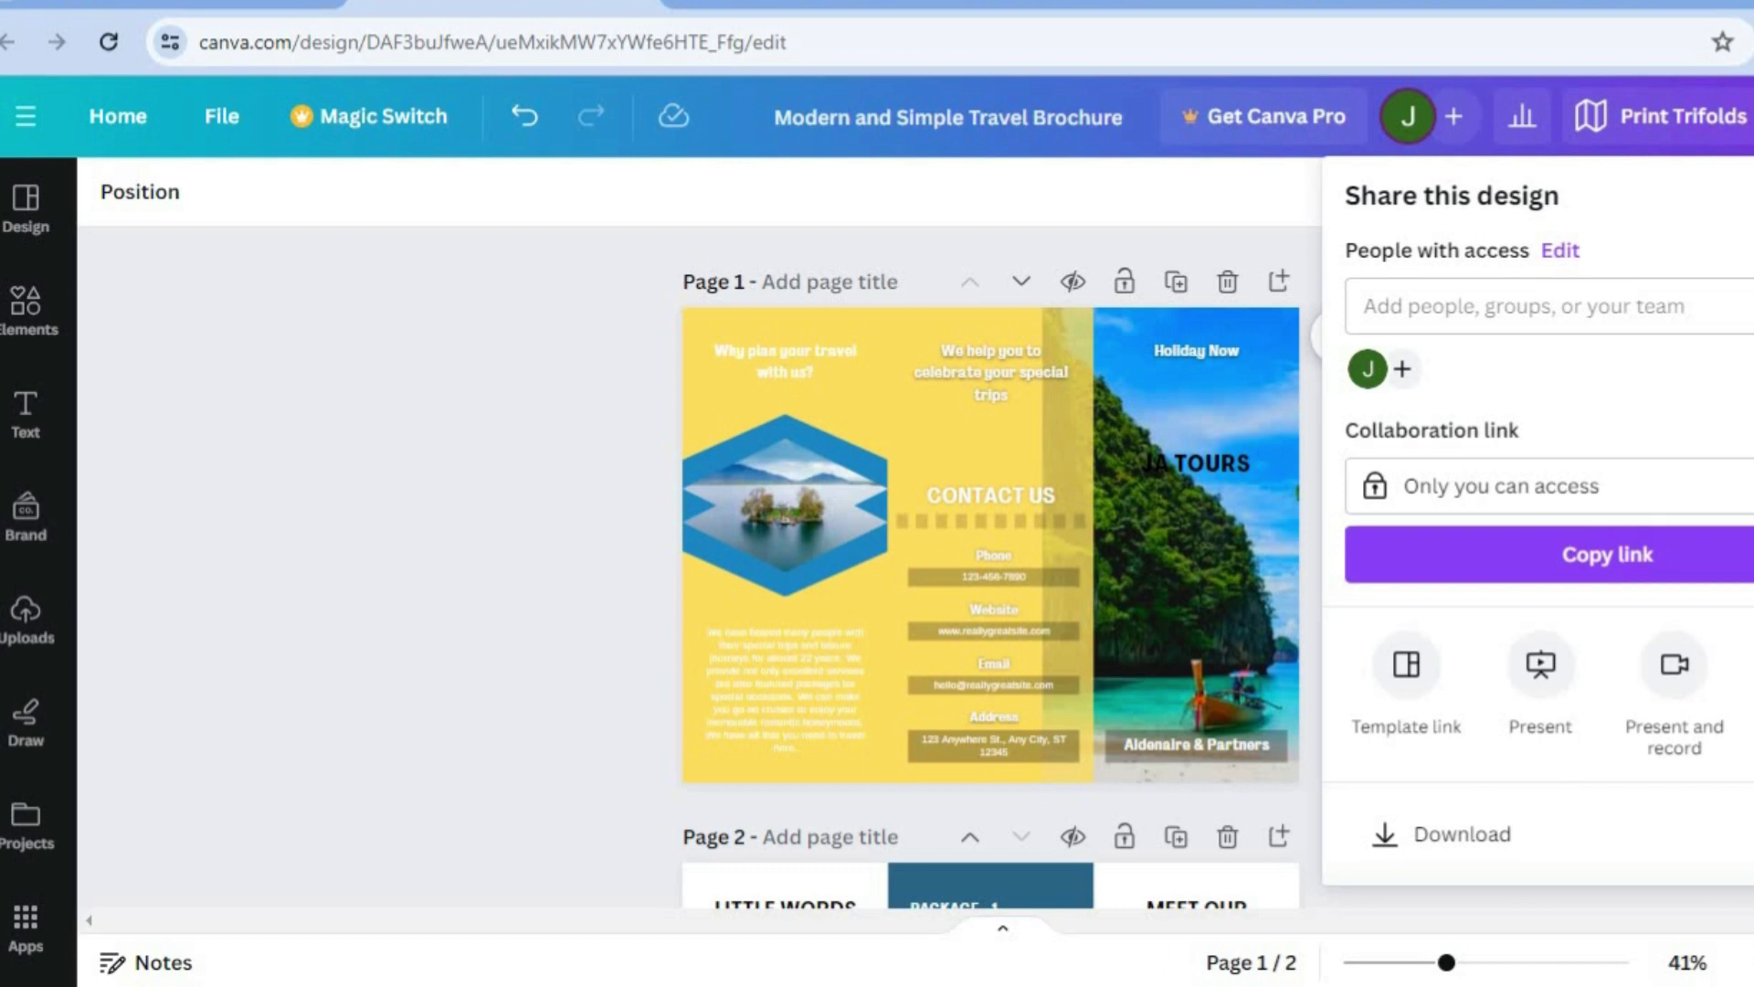
- Open the Share panel's Download settings showing PNG and both pages
{"action": "scroll", "coordinate": [1583, 630], "scroll_direction": "down", "scroll_amount": 3}
{"action": "left_click", "coordinate": [1583, 629]}
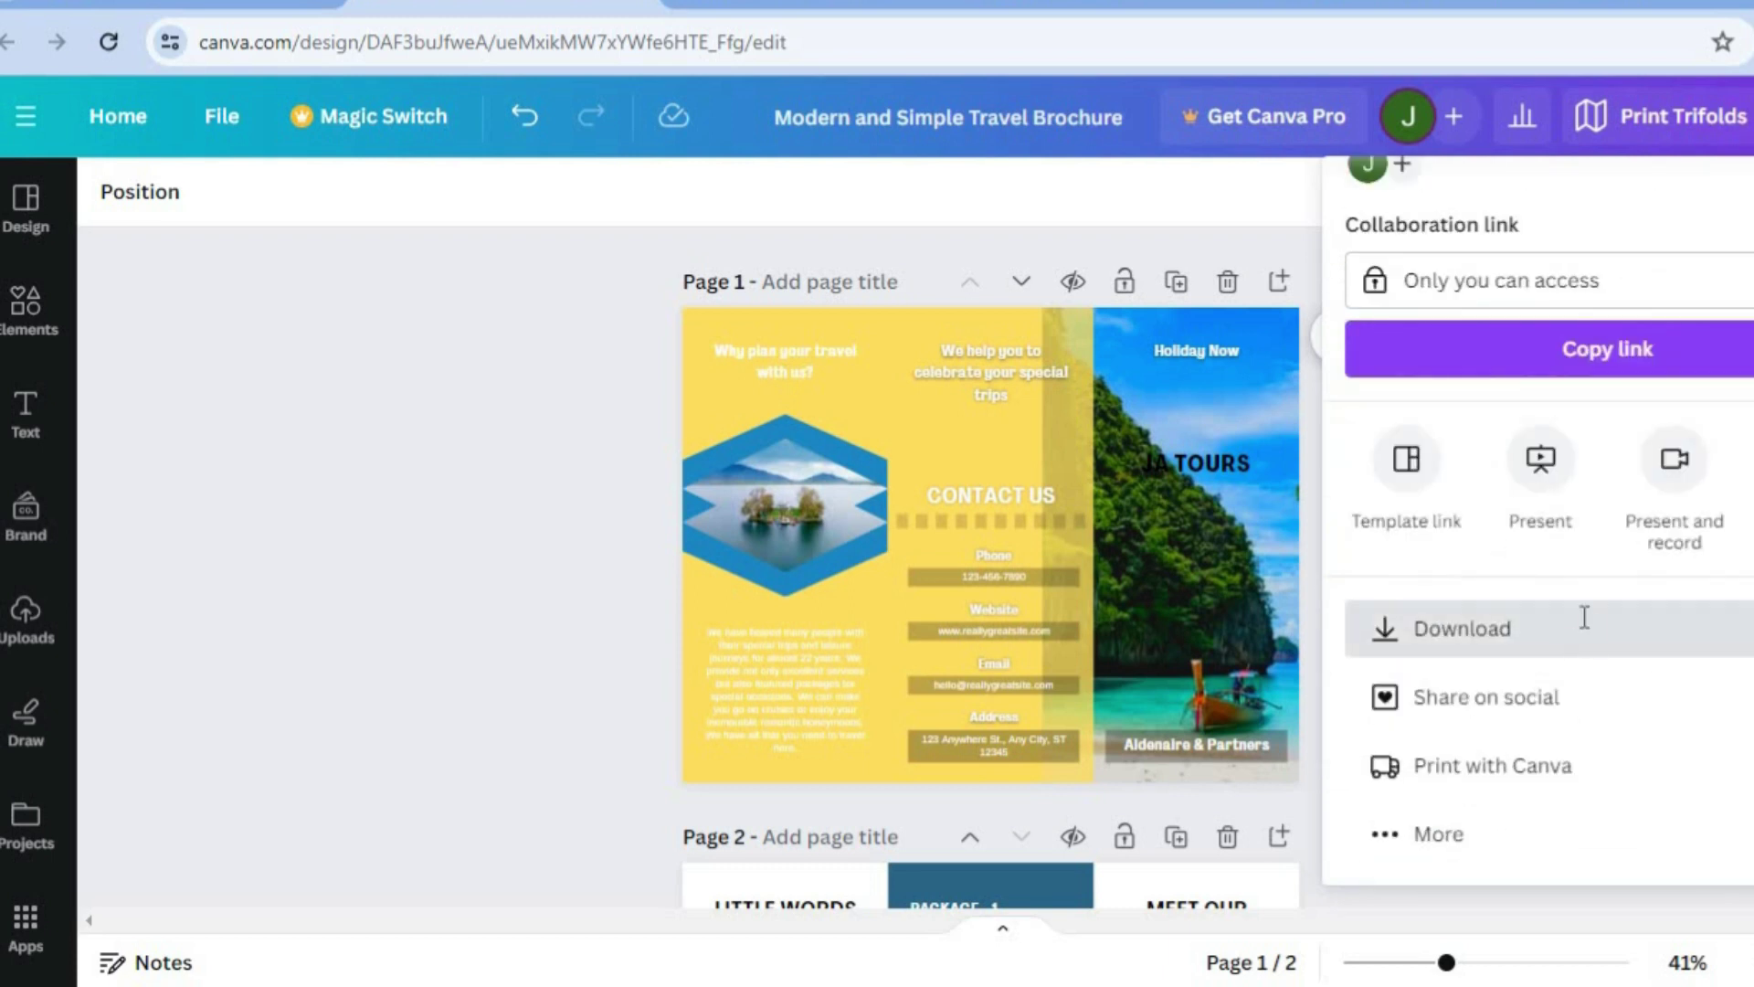